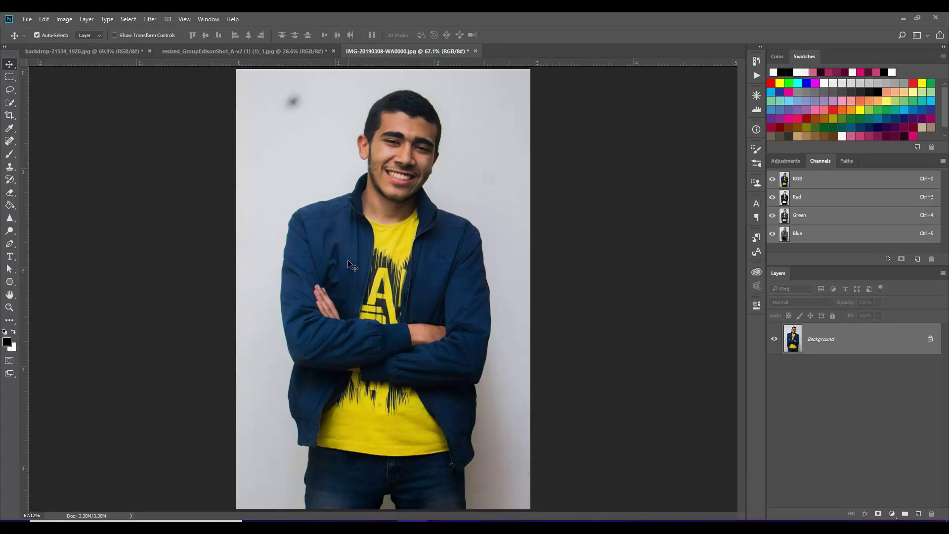
- Start a Pen-tool shape path at the jeans and trace up the left leg and arm
{"action": "scroll", "coordinate": [316, 498], "scroll_direction": "up", "scroll_amount": 3}
{"action": "scroll", "coordinate": [307, 465], "scroll_direction": "up", "scroll_amount": 2}
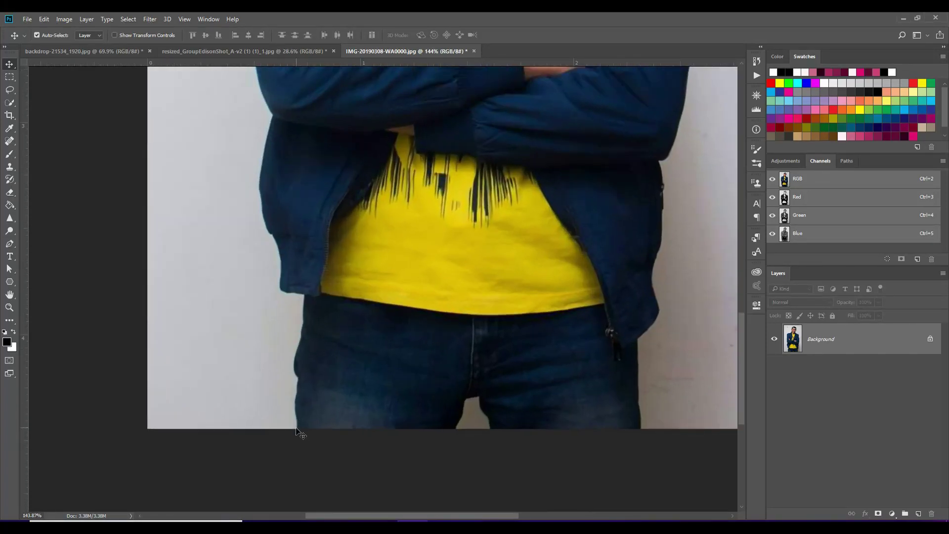
{"action": "left_click", "coordinate": [10, 244]}
{"action": "left_click", "coordinate": [298, 430]}
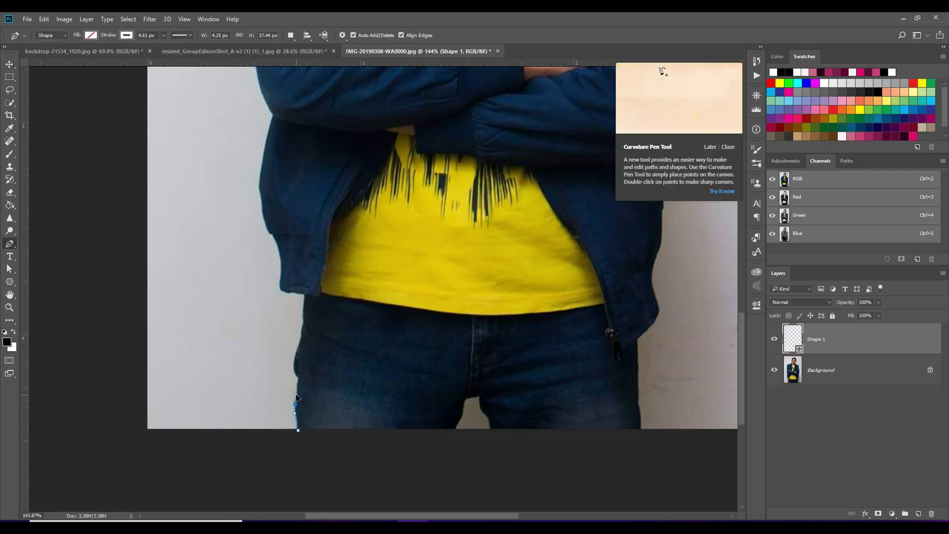
{"action": "left_click", "coordinate": [296, 404]}
{"action": "left_click", "coordinate": [298, 377]}
{"action": "left_click", "coordinate": [91, 35]}
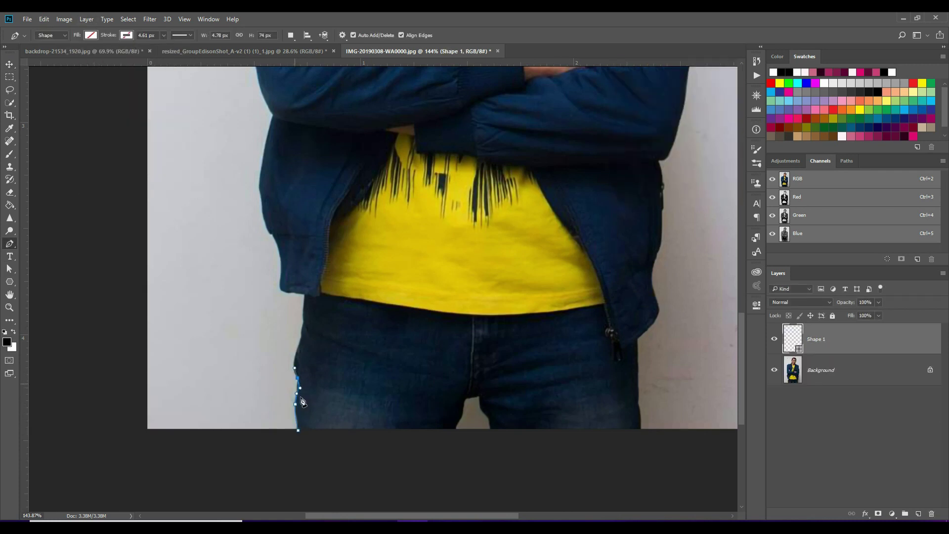
{"action": "scroll", "coordinate": [302, 397], "scroll_direction": "up", "scroll_amount": 3}
{"action": "scroll", "coordinate": [296, 256], "scroll_direction": "up", "scroll_amount": 3}
{"action": "left_click", "coordinate": [263, 207]}
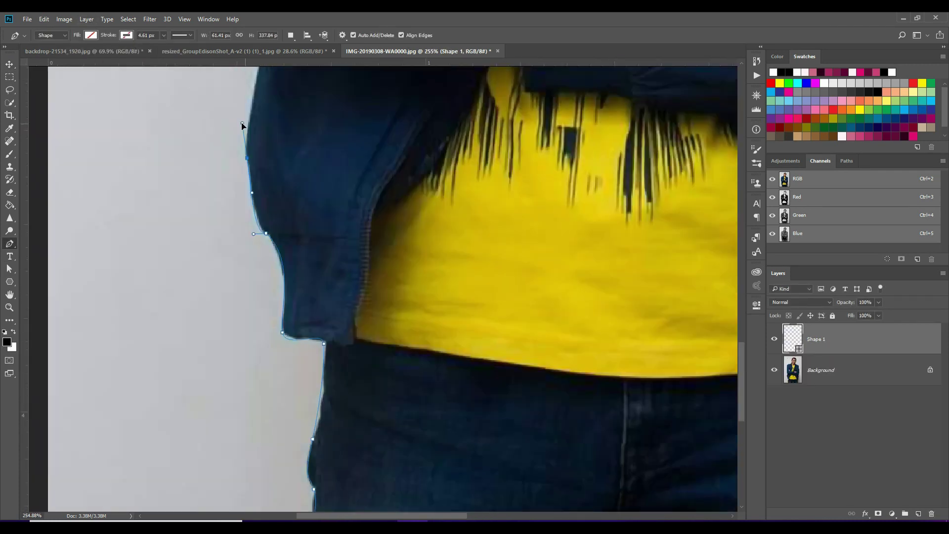
{"action": "scroll", "coordinate": [244, 127], "scroll_direction": "up", "scroll_amount": 3}
{"action": "left_click", "coordinate": [248, 144]}
{"action": "scroll", "coordinate": [248, 144], "scroll_direction": "up", "scroll_amount": 3}
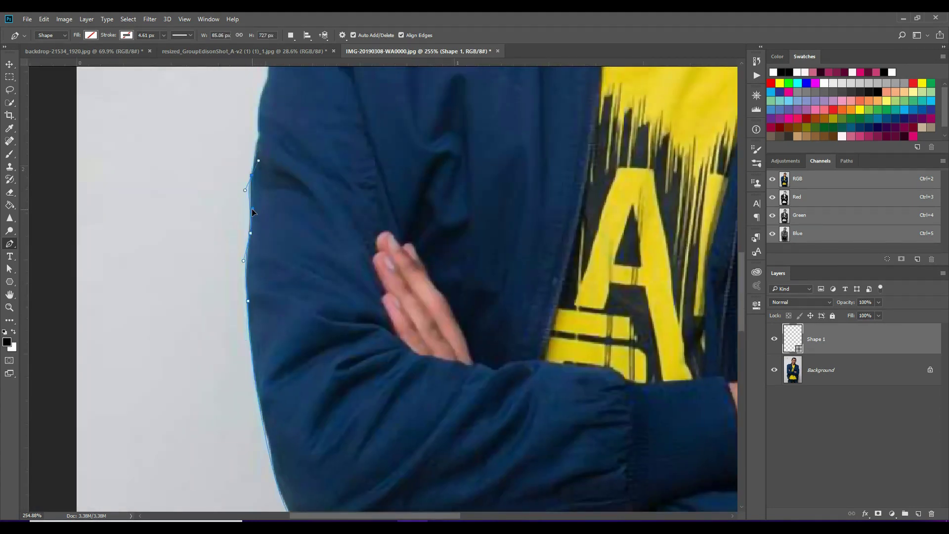
{"action": "scroll", "coordinate": [252, 213], "scroll_direction": "up", "scroll_amount": 3}
{"action": "left_click", "coordinate": [266, 202]}
{"action": "scroll", "coordinate": [267, 203], "scroll_direction": "up", "scroll_amount": 3}
{"action": "left_click", "coordinate": [270, 247]}
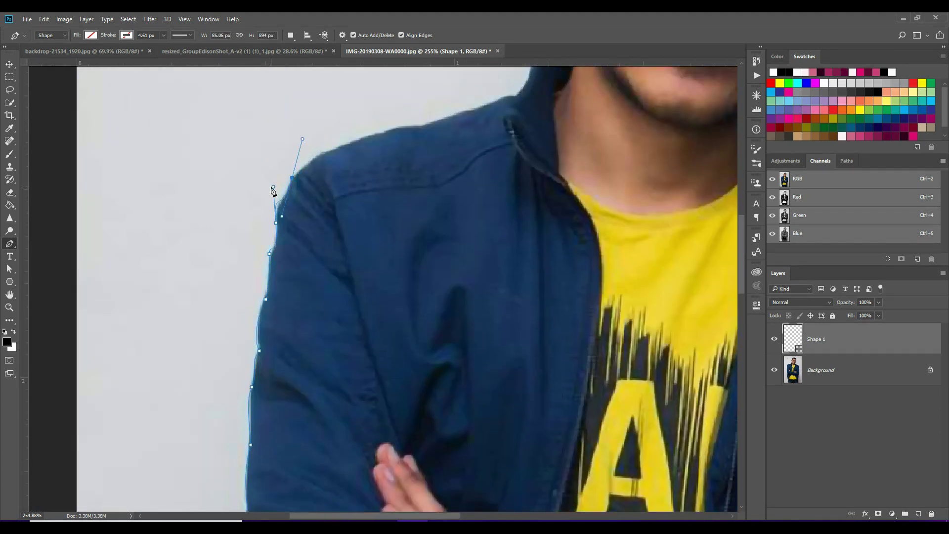
- Continue the path across the shoulder, neck, ear and over the top of the hair
{"action": "scroll", "coordinate": [435, 110], "scroll_direction": "up", "scroll_amount": 3}
{"action": "left_click", "coordinate": [465, 193]}
{"action": "scroll", "coordinate": [494, 148], "scroll_direction": "up", "scroll_amount": 3}
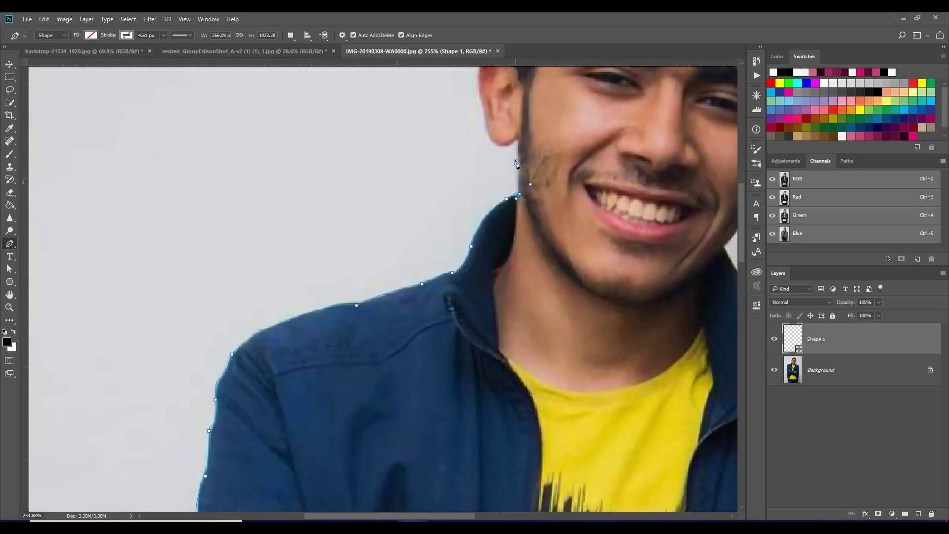
{"action": "left_click", "coordinate": [503, 150]}
{"action": "scroll", "coordinate": [503, 150], "scroll_direction": "up", "scroll_amount": 3}
{"action": "left_click_drag", "start_coordinate": [499, 125], "coordinate": [520, 133]}
{"action": "scroll", "coordinate": [520, 134], "scroll_direction": "up", "scroll_amount": 3}
{"action": "left_click", "coordinate": [481, 154]}
{"action": "left_click", "coordinate": [501, 141]}
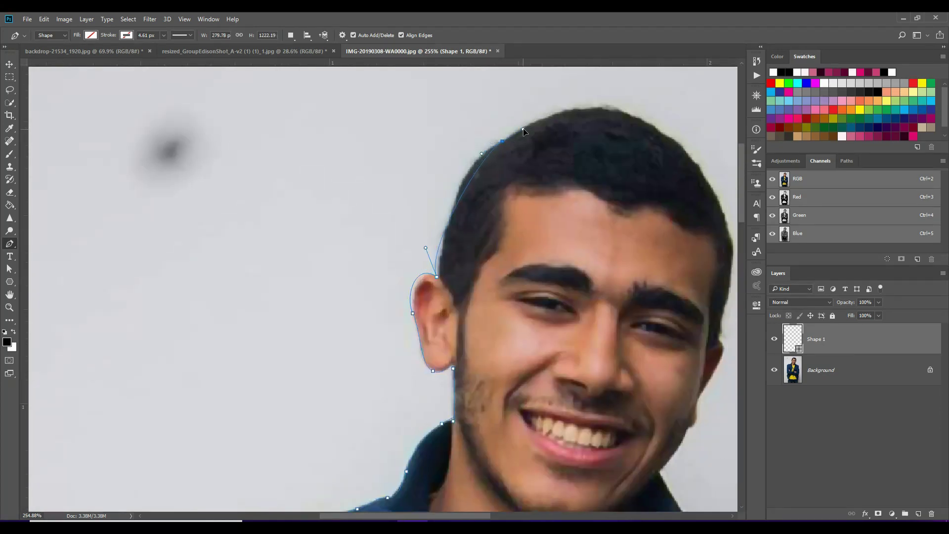
{"action": "scroll", "coordinate": [456, 151], "scroll_direction": "up", "scroll_amount": 3}
{"action": "scroll", "coordinate": [456, 151], "scroll_direction": "right", "scroll_amount": 3}
{"action": "left_click_drag", "start_coordinate": [516, 168], "coordinate": [606, 161]}
{"action": "scroll", "coordinate": [494, 237], "scroll_direction": "down", "scroll_amount": 2}
{"action": "scroll", "coordinate": [494, 237], "scroll_direction": "right", "scroll_amount": 5}
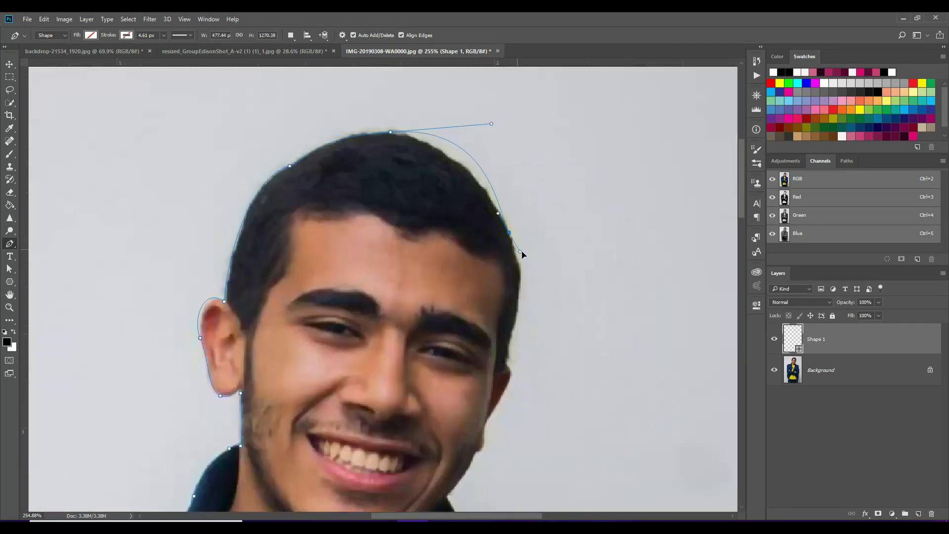
{"action": "left_click_drag", "start_coordinate": [522, 252], "coordinate": [529, 282]}
{"action": "scroll", "coordinate": [525, 286], "scroll_direction": "down", "scroll_amount": 4}
{"action": "scroll", "coordinate": [525, 287], "scroll_direction": "right", "scroll_amount": 2}
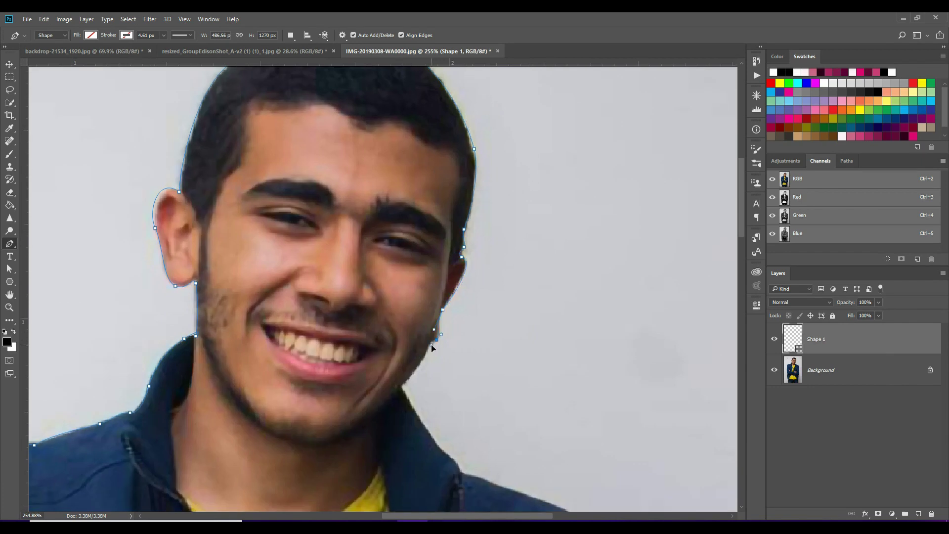
- Trace down the right shoulder, arm, jacket and legs, closing the path at its start
{"action": "scroll", "coordinate": [419, 423], "scroll_direction": "down", "scroll_amount": 2}
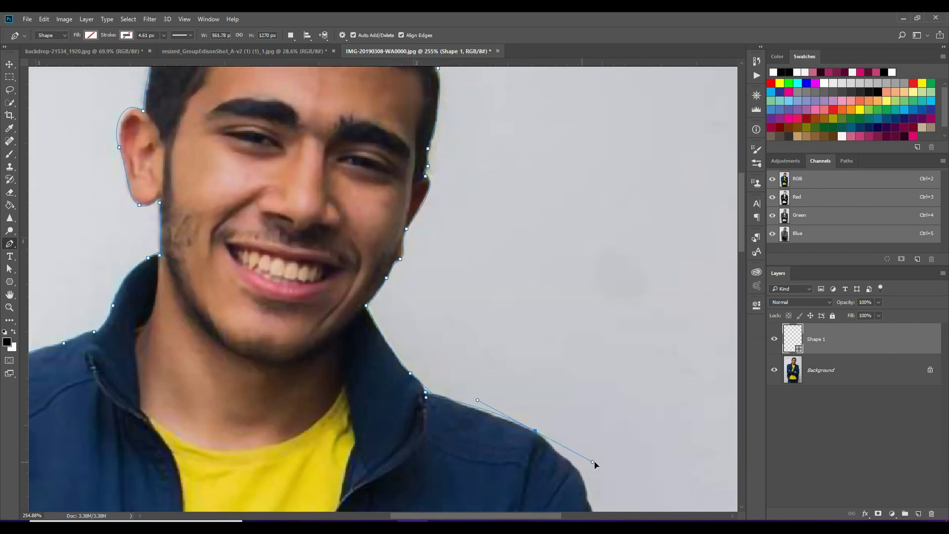
{"action": "left_click_drag", "start_coordinate": [547, 434], "coordinate": [631, 469]}
{"action": "scroll", "coordinate": [494, 396], "scroll_direction": "down", "scroll_amount": 3}
{"action": "scroll", "coordinate": [494, 395], "scroll_direction": "right", "scroll_amount": 3}
{"action": "left_click", "coordinate": [484, 398]}
{"action": "scroll", "coordinate": [484, 398], "scroll_direction": "down", "scroll_amount": 2}
{"action": "left_click", "coordinate": [442, 325]}
{"action": "scroll", "coordinate": [442, 325], "scroll_direction": "down", "scroll_amount": 2}
{"action": "left_click", "coordinate": [418, 297]}
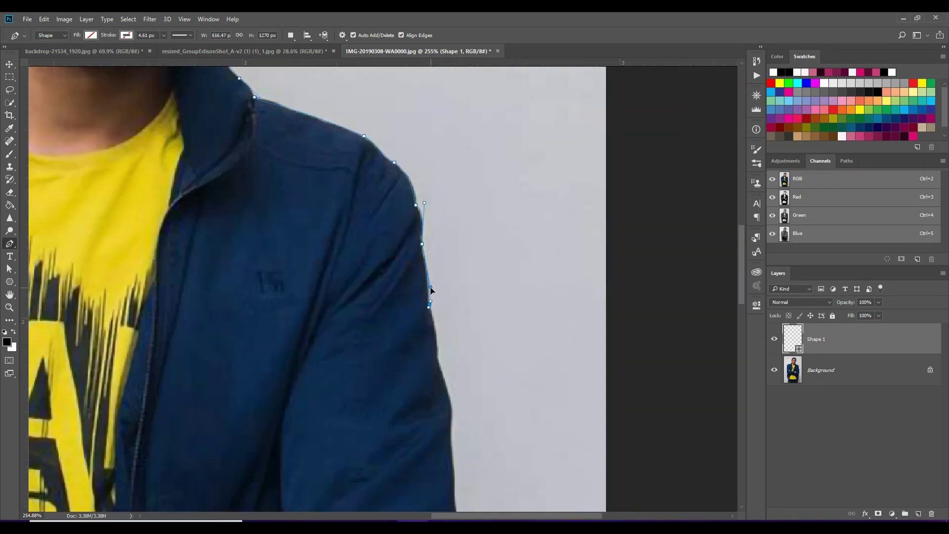
{"action": "left_click_drag", "start_coordinate": [449, 346], "coordinate": [448, 359]}
{"action": "scroll", "coordinate": [455, 326], "scroll_direction": "down", "scroll_amount": 2}
{"action": "left_click", "coordinate": [403, 345]}
{"action": "left_click", "coordinate": [388, 435]}
{"action": "scroll", "coordinate": [388, 434], "scroll_direction": "down", "scroll_amount": 4}
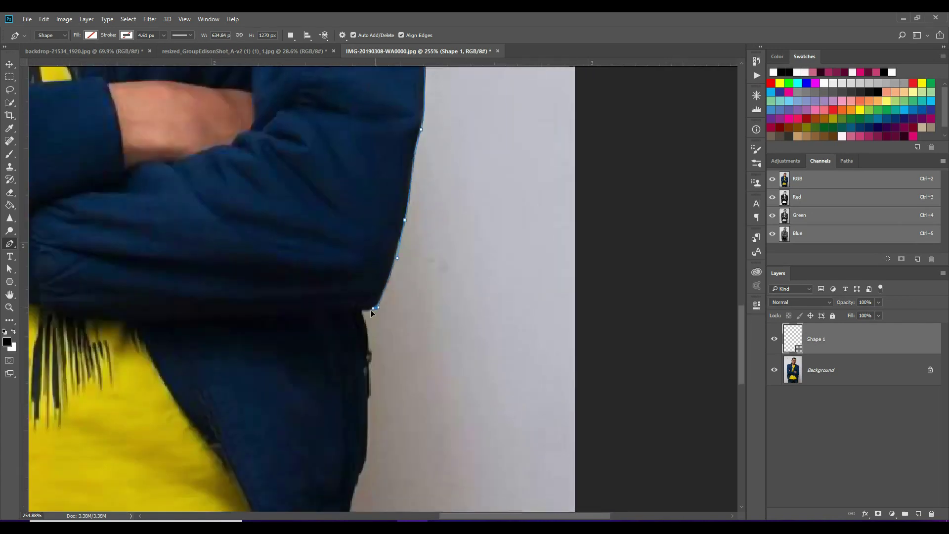
{"action": "left_click_drag", "start_coordinate": [357, 306], "coordinate": [364, 322]}
{"action": "scroll", "coordinate": [374, 329], "scroll_direction": "down", "scroll_amount": 2}
{"action": "left_click", "coordinate": [363, 306]}
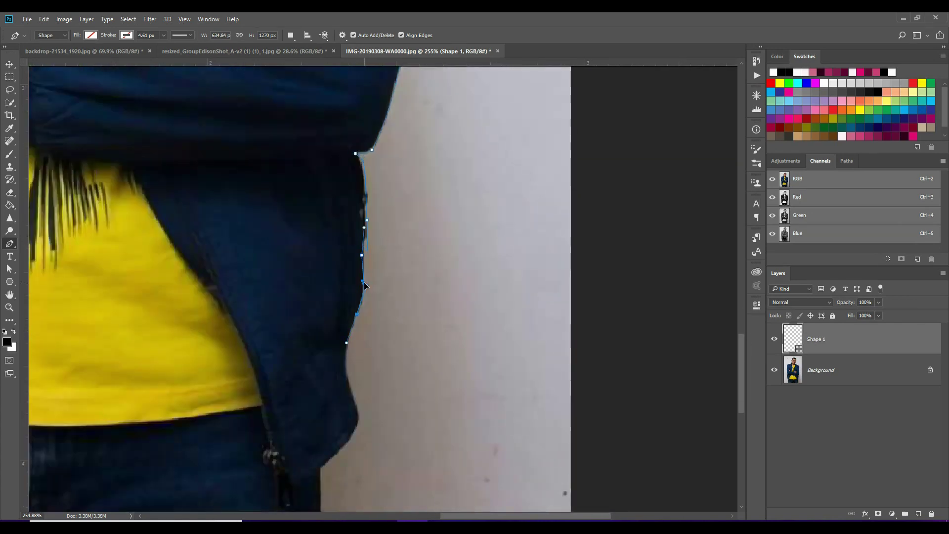
{"action": "scroll", "coordinate": [366, 321], "scroll_direction": "down", "scroll_amount": 2}
{"action": "left_click", "coordinate": [346, 292]}
{"action": "scroll", "coordinate": [370, 352], "scroll_direction": "down", "scroll_amount": 2}
{"action": "mouse_move", "coordinate": [82, 434]}
{"action": "left_mouse_down"}
{"action": "mouse_move", "coordinate": [353, 295]}
{"action": "mouse_move", "coordinate": [511, 246]}
{"action": "left_mouse_up"}
{"action": "left_click", "coordinate": [323, 269]}
{"action": "left_click", "coordinate": [296, 329]}
{"action": "scroll", "coordinate": [435, 454], "scroll_direction": "down", "scroll_amount": 5}
- Convert the traced path into a selection and refine it in Select and Mask
{"action": "scroll", "coordinate": [435, 454], "scroll_direction": "up", "scroll_amount": 3}
{"action": "right_click", "coordinate": [462, 268]}
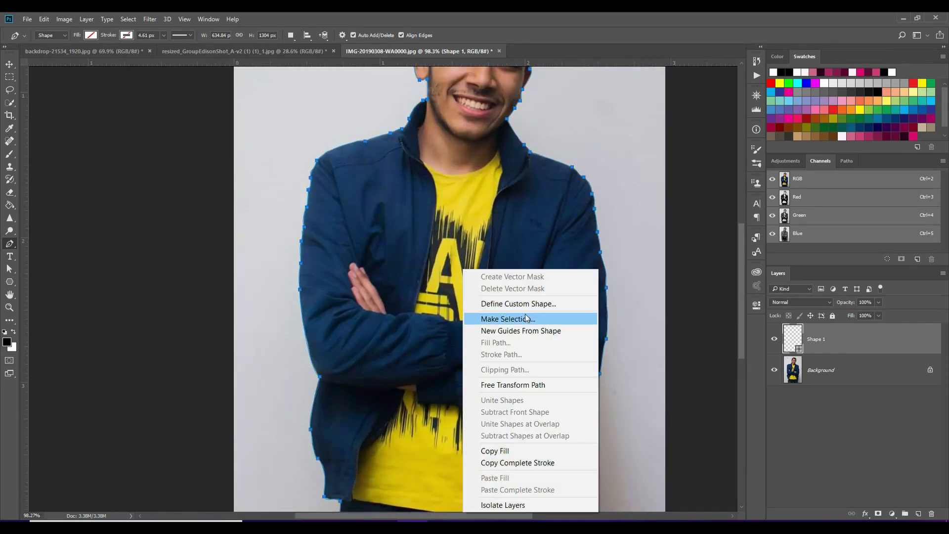
{"action": "left_click", "coordinate": [484, 316]}
{"action": "left_click", "coordinate": [528, 166]}
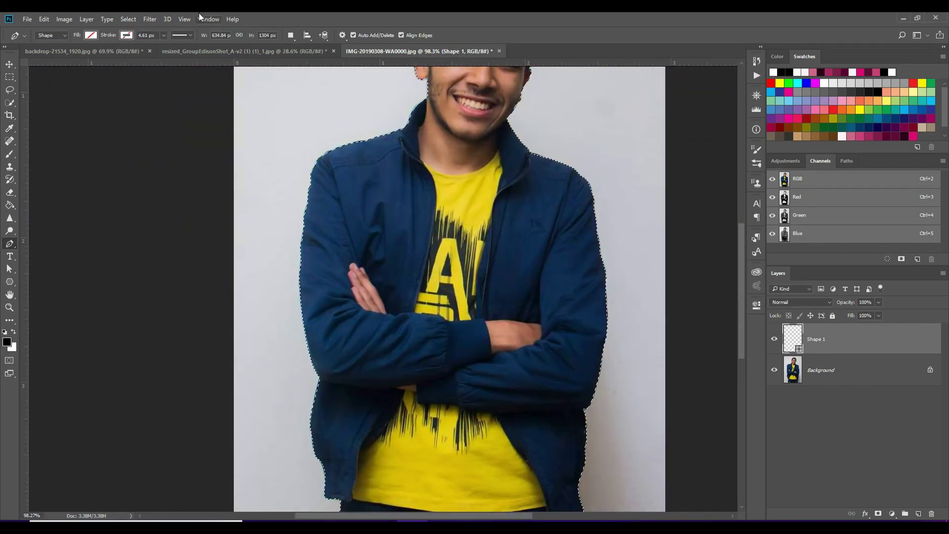
{"action": "left_click", "coordinate": [10, 102]}
{"action": "left_click", "coordinate": [234, 35]}
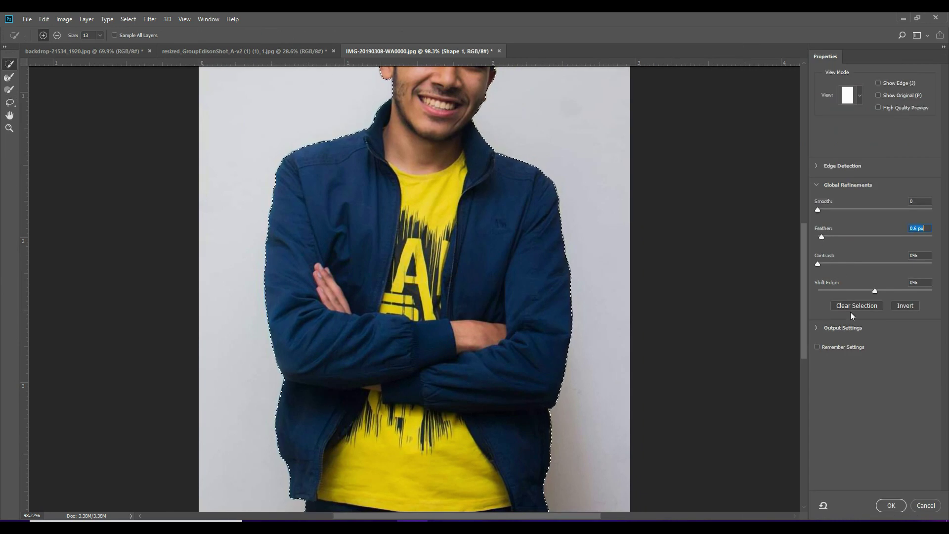
{"action": "left_click", "coordinate": [903, 508]}
- Mask a Background copy with the selection, delete Shape 1 and Layer 1, and hide Background
{"action": "left_click", "coordinate": [820, 370]}
{"action": "left_click", "coordinate": [917, 513]}
{"action": "left_click", "coordinate": [820, 400]}
{"action": "key", "text": "ctrl+j"}
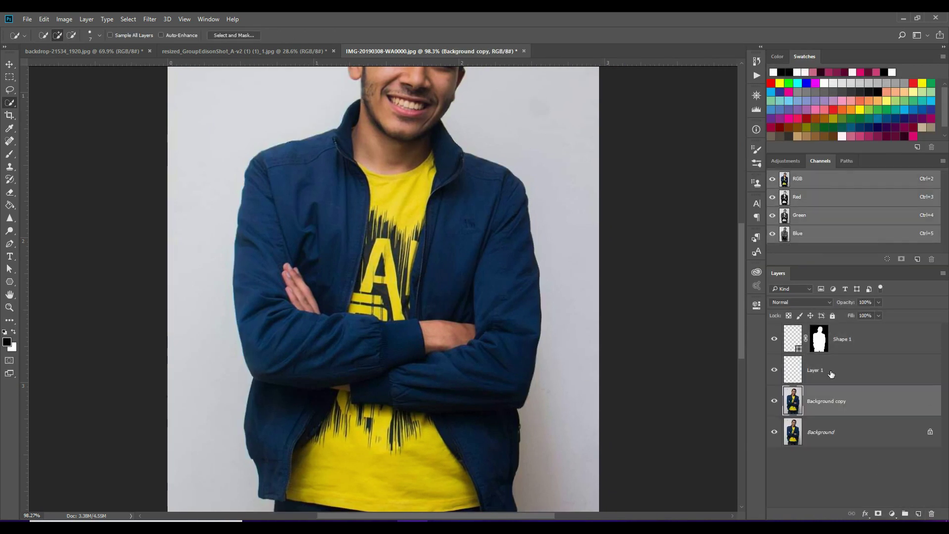
{"action": "left_click", "coordinate": [840, 369]}
{"action": "left_click_drag", "start_coordinate": [819, 339], "coordinate": [819, 401]}
{"action": "left_click", "coordinate": [840, 339]}
{"action": "left_click", "coordinate": [840, 369], "text": "shift"}
{"action": "key", "text": "Delete"}
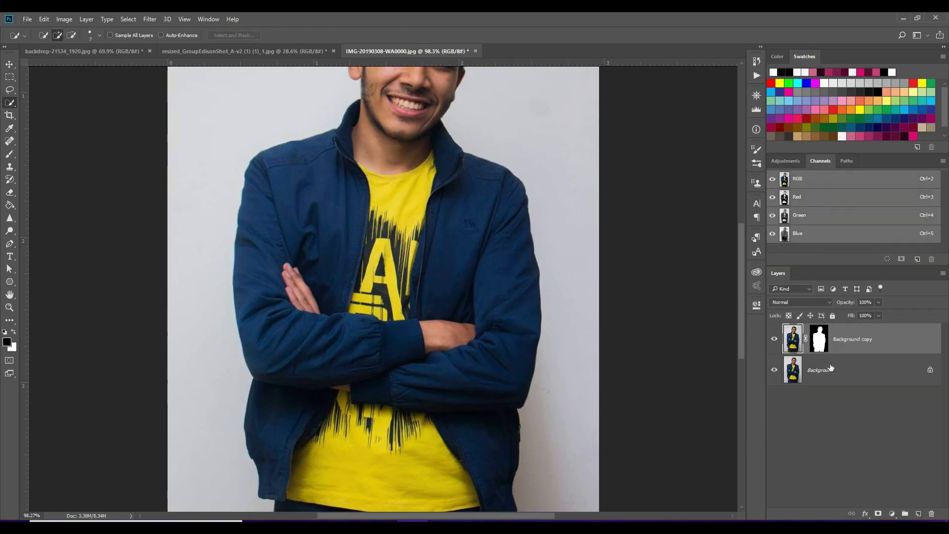
{"action": "left_click", "coordinate": [775, 369]}
- Refine the Background copy mask with 19% edge contrast and keep the mask
{"action": "key", "text": "ctrl+alt+r"}
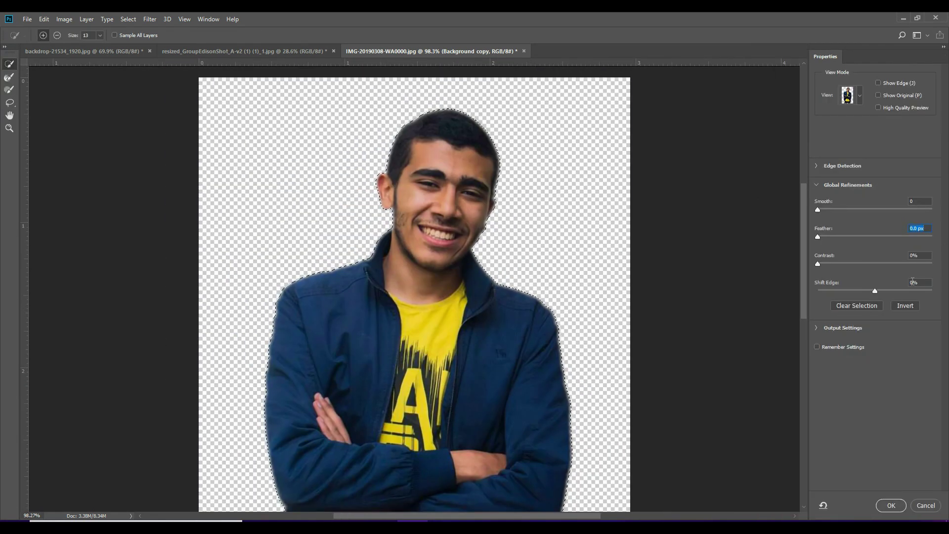
{"action": "left_click_drag", "start_coordinate": [818, 263], "coordinate": [871, 292]}
{"action": "left_click", "coordinate": [890, 505]}
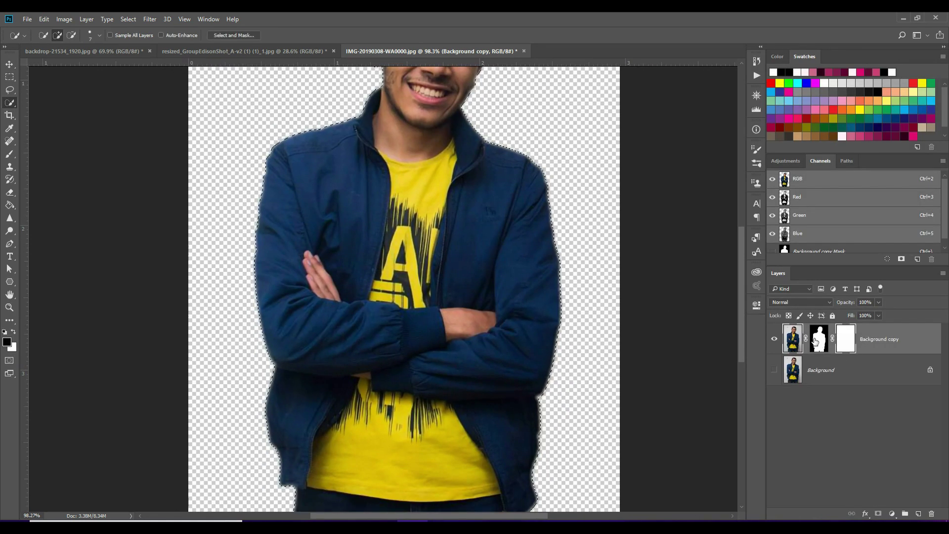
{"action": "left_click", "coordinate": [818, 341]}
{"action": "left_click_drag", "start_coordinate": [819, 343], "coordinate": [931, 514]}
{"action": "left_click", "coordinate": [498, 210]}
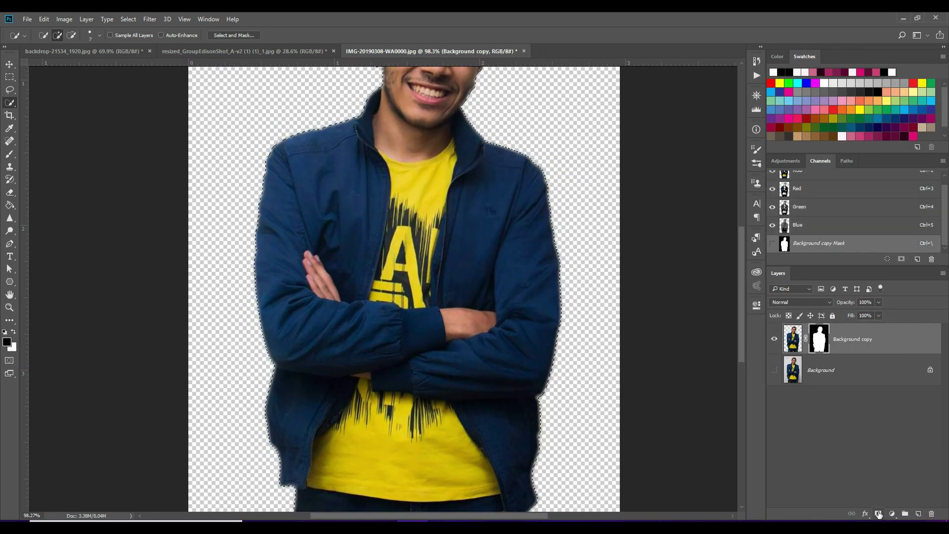
{"action": "scroll", "coordinate": [636, 388], "scroll_direction": "up", "scroll_amount": 3}
- Move the cut-out man onto the brick wall, scaled down and placed left of centre at the bottom
{"action": "scroll", "coordinate": [484, 226], "scroll_direction": "down", "scroll_amount": 2}
{"action": "key", "text": "v"}
{"action": "left_click_drag", "start_coordinate": [484, 226], "coordinate": [308, 252]}
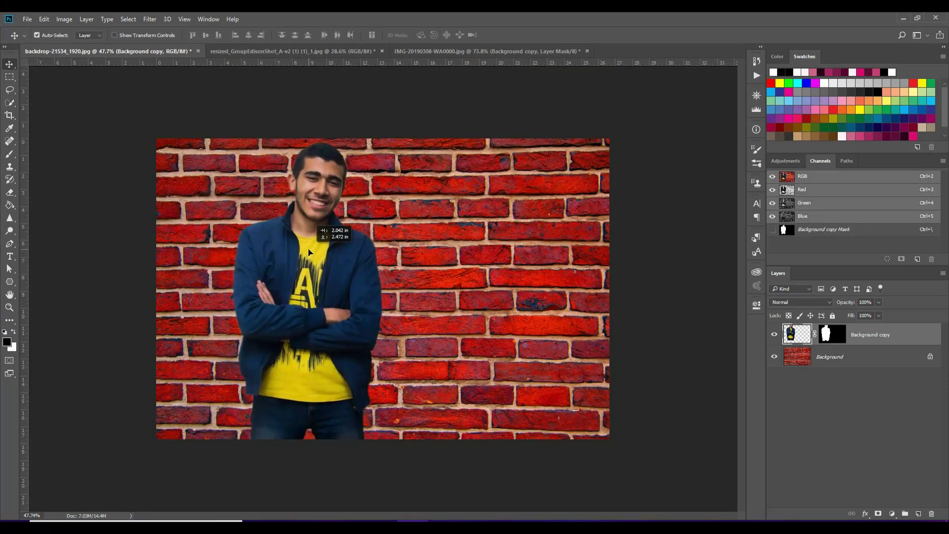
{"action": "key", "text": "ctrl+t"}
{"action": "left_click_drag", "start_coordinate": [390, 143], "coordinate": [370, 183]}
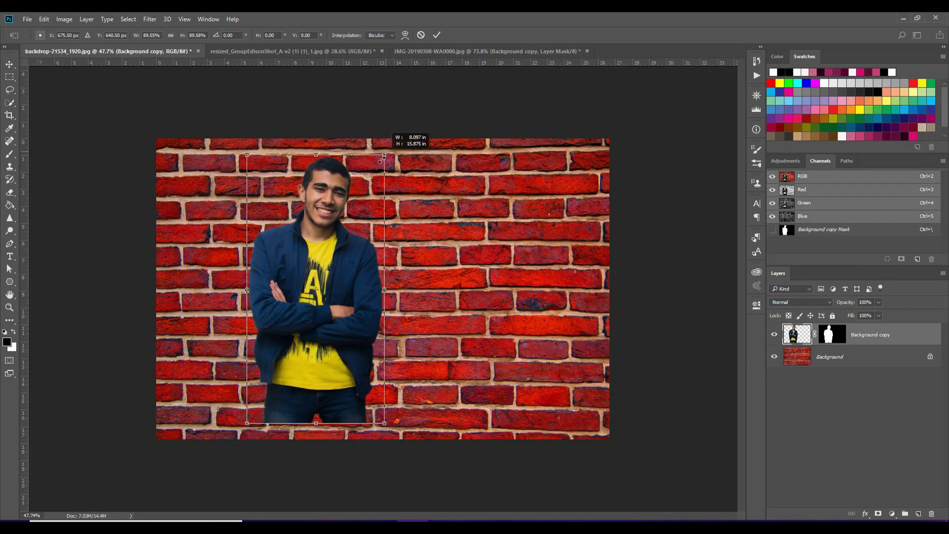
{"action": "left_click_drag", "start_coordinate": [316, 267], "coordinate": [343, 267]}
{"action": "scroll", "coordinate": [344, 267], "scroll_direction": "up", "scroll_amount": 2}
{"action": "left_click_drag", "start_coordinate": [339, 328], "coordinate": [343, 325]}
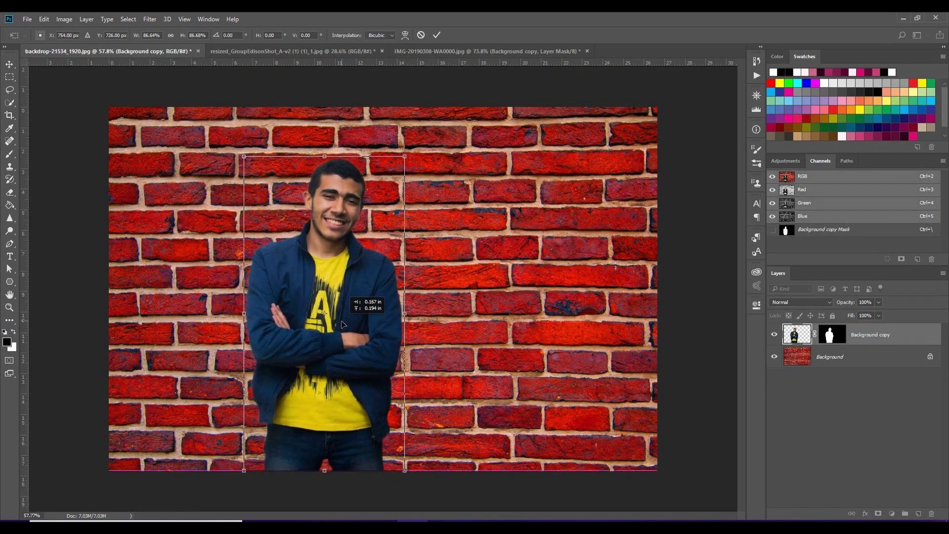
{"action": "left_click_drag", "start_coordinate": [244, 156], "coordinate": [242, 150]}
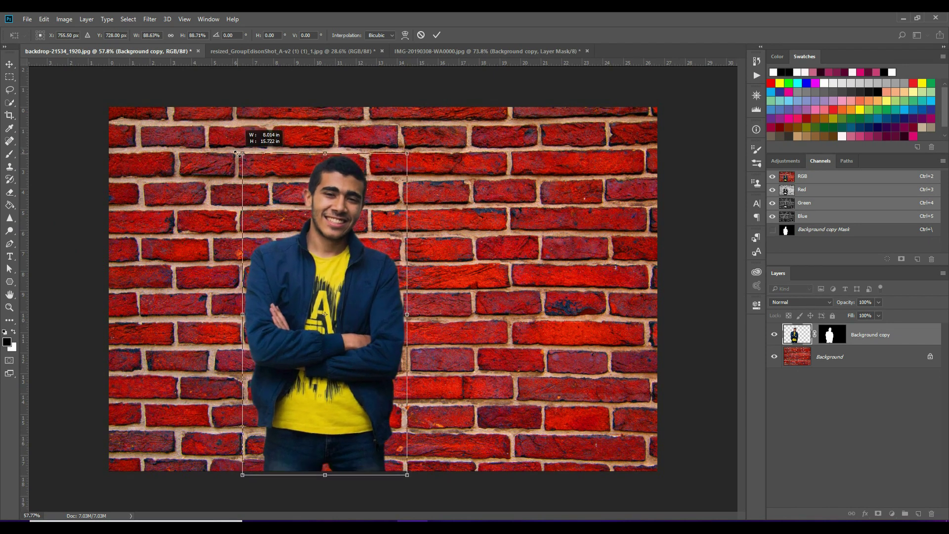
{"action": "key", "text": "Return"}
{"action": "left_click", "coordinate": [931, 359]}
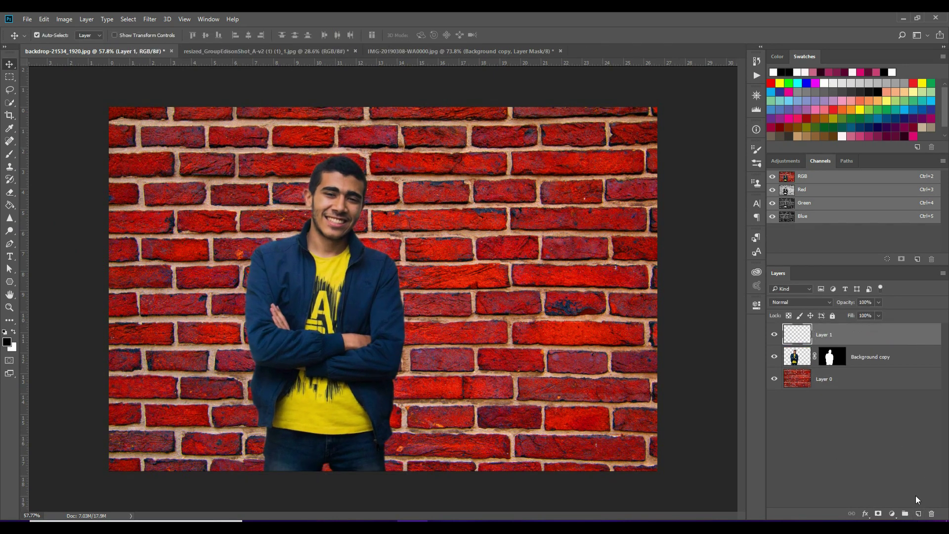
- Add a grey Color Fill layer set to Saturation blending
{"action": "left_click", "coordinate": [892, 514]}
{"action": "key", "text": "Return"}
{"action": "left_click", "coordinate": [801, 302]}
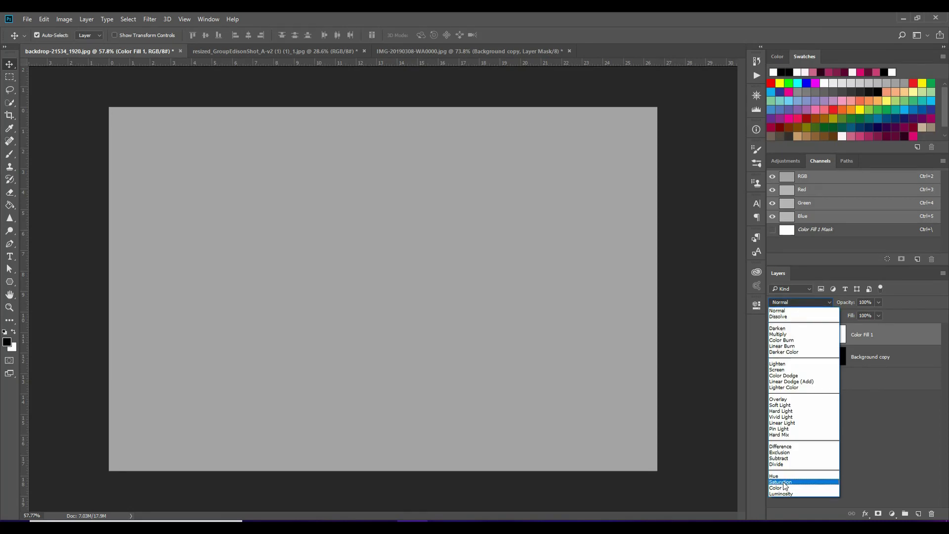
{"action": "left_click", "coordinate": [791, 483]}
- Add a Curves layer clipped to the man and bend it to darken him slightly
{"action": "left_click", "coordinate": [870, 356]}
{"action": "left_click", "coordinate": [785, 161]}
{"action": "left_click", "coordinate": [817, 182]}
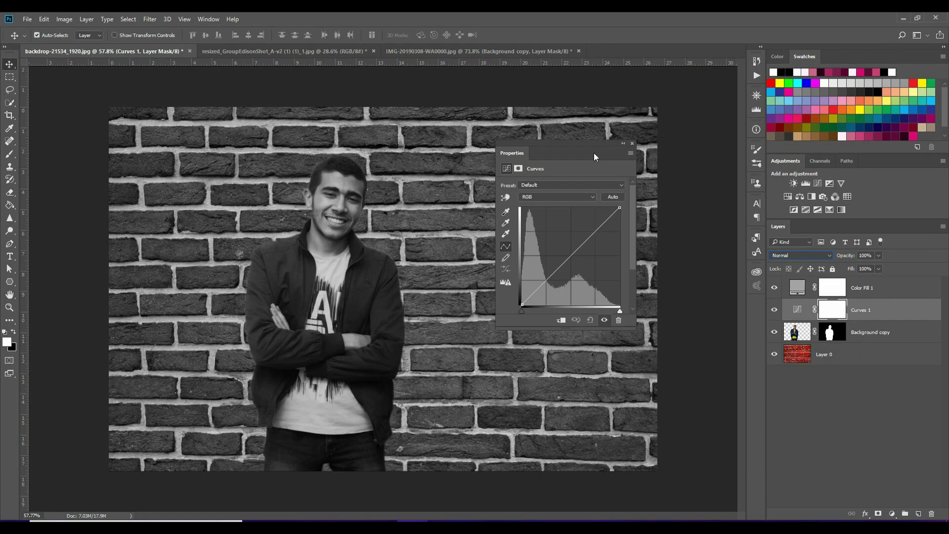
{"action": "mouse_move", "coordinate": [568, 257]}
{"action": "left_mouse_down"}
{"action": "mouse_move", "coordinate": [568, 279]}
{"action": "mouse_move", "coordinate": [589, 253]}
{"action": "left_mouse_up"}
{"action": "left_click", "coordinate": [560, 319]}
{"action": "left_click", "coordinate": [590, 320]}
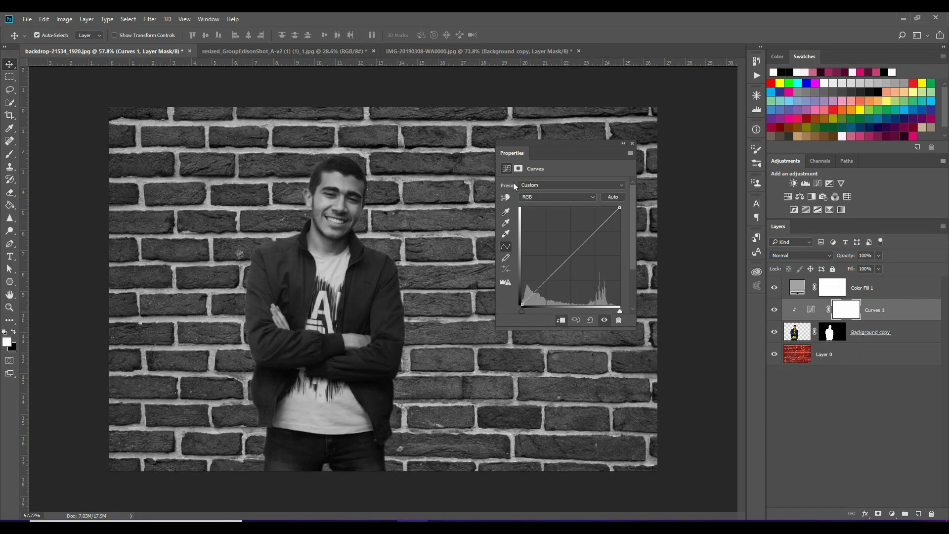
{"action": "left_click", "coordinate": [504, 197]}
{"action": "left_click", "coordinate": [341, 218]}
{"action": "left_click_drag", "start_coordinate": [341, 218], "coordinate": [344, 214]}
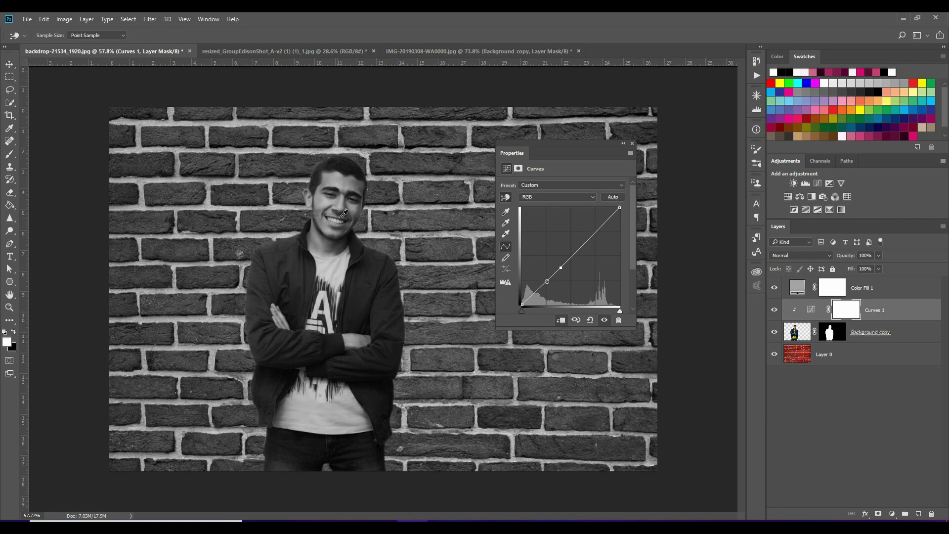
{"action": "left_click", "coordinate": [632, 143]}
- Hide Color Fill 1 and Curves 1, then add a blended 50% grey Color Fill layer
{"action": "left_click", "coordinate": [774, 287]}
{"action": "left_click", "coordinate": [774, 310]}
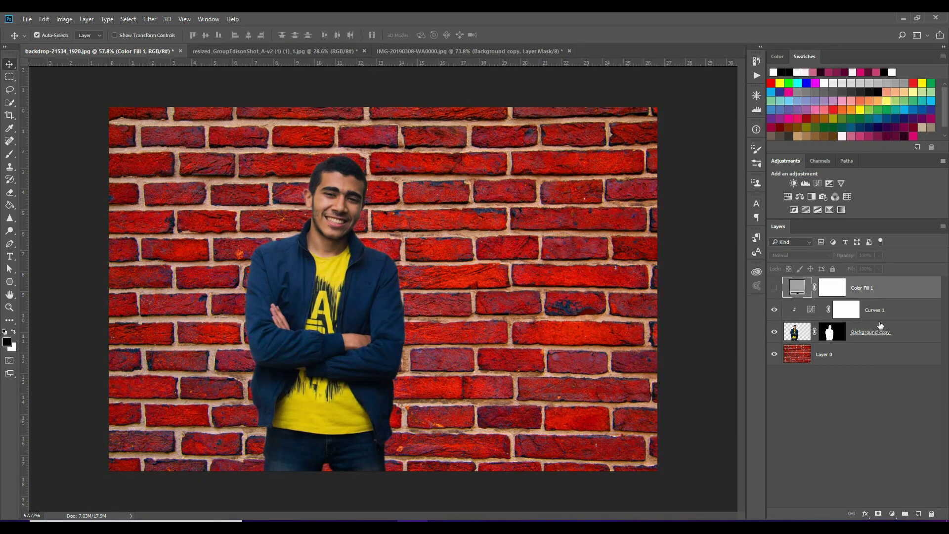
{"action": "left_click", "coordinate": [892, 513]}
{"action": "left_click", "coordinate": [861, 286]}
{"action": "type", "text": "50"}
{"action": "key", "text": "Return"}
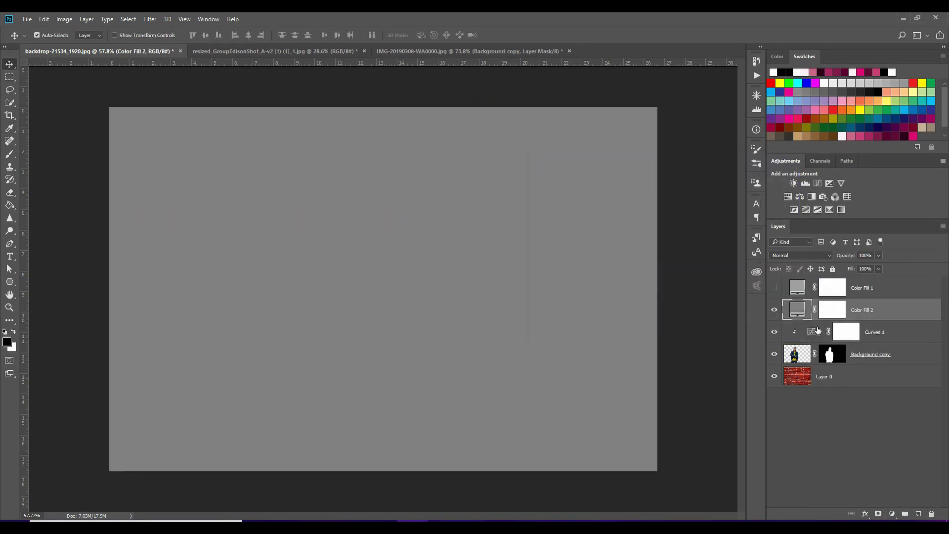
{"action": "left_click", "coordinate": [800, 255]}
{"action": "left_click", "coordinate": [784, 427]}
- Add a second clipped Curves layer adjusting the Red, Green and Blue channels
{"action": "left_click", "coordinate": [890, 331]}
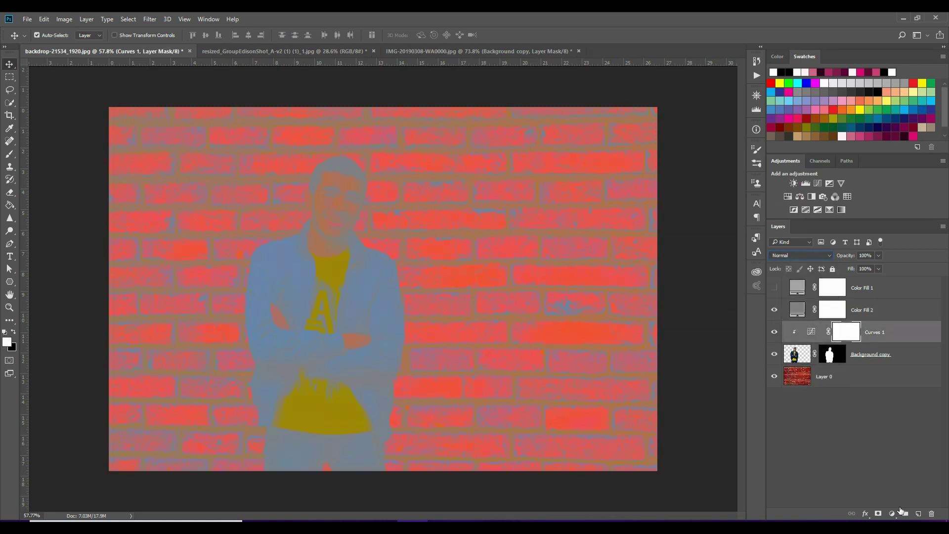
{"action": "left_click", "coordinate": [818, 183]}
{"action": "left_click", "coordinate": [557, 197]}
{"action": "left_click", "coordinate": [505, 197]}
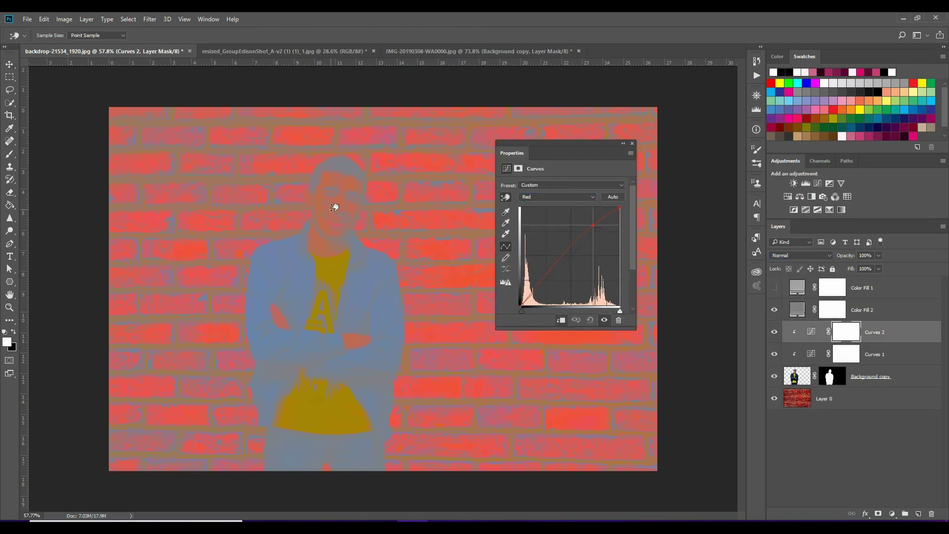
{"action": "left_click", "coordinate": [534, 196]}
{"action": "left_click", "coordinate": [530, 218]}
{"action": "left_click_drag", "start_coordinate": [351, 275], "coordinate": [296, 288]}
{"action": "left_click", "coordinate": [557, 197]}
{"action": "left_click", "coordinate": [552, 224]}
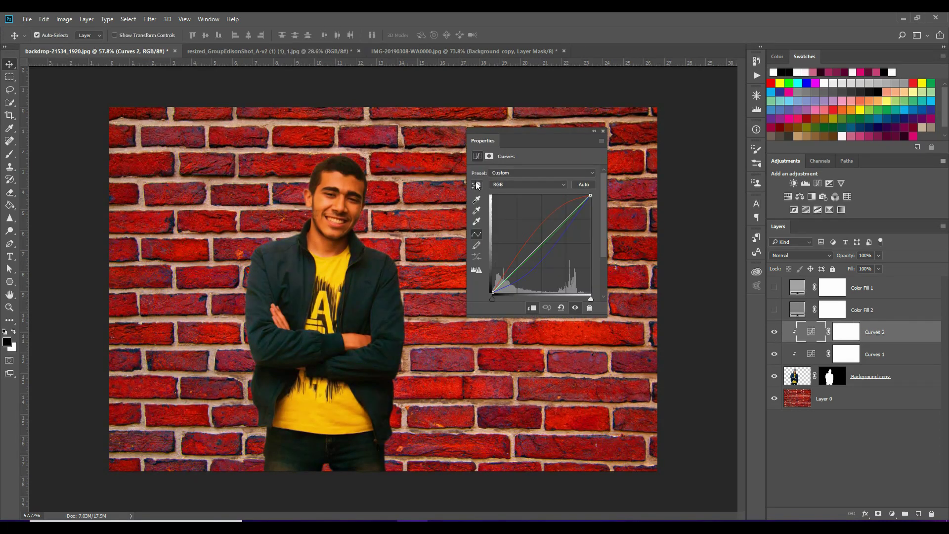
{"action": "left_click", "coordinate": [476, 185]}
{"action": "left_click", "coordinate": [576, 206]}
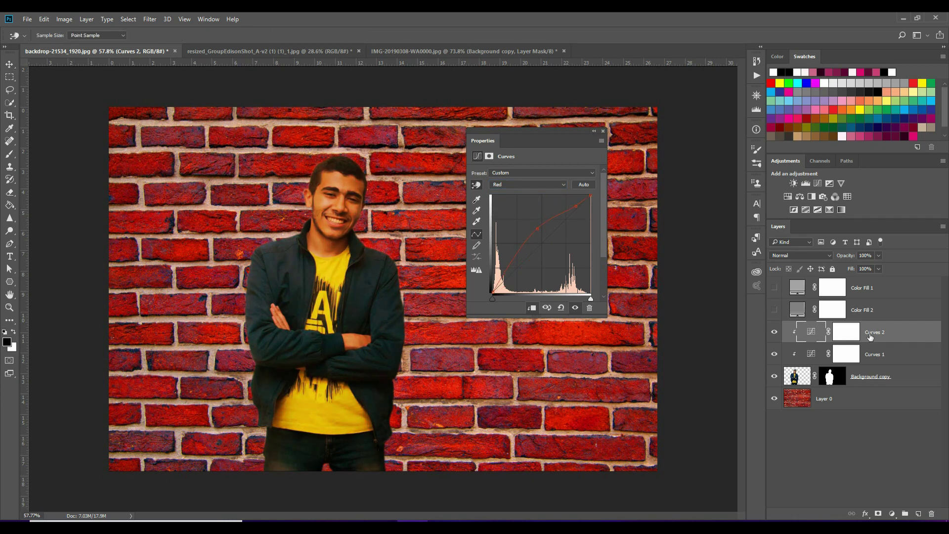
{"action": "left_click", "coordinate": [884, 316]}
- Add a Photo Filter layer and a Selective Color layer with Whites black +100 and darker Blacks
{"action": "left_click", "coordinate": [891, 514]}
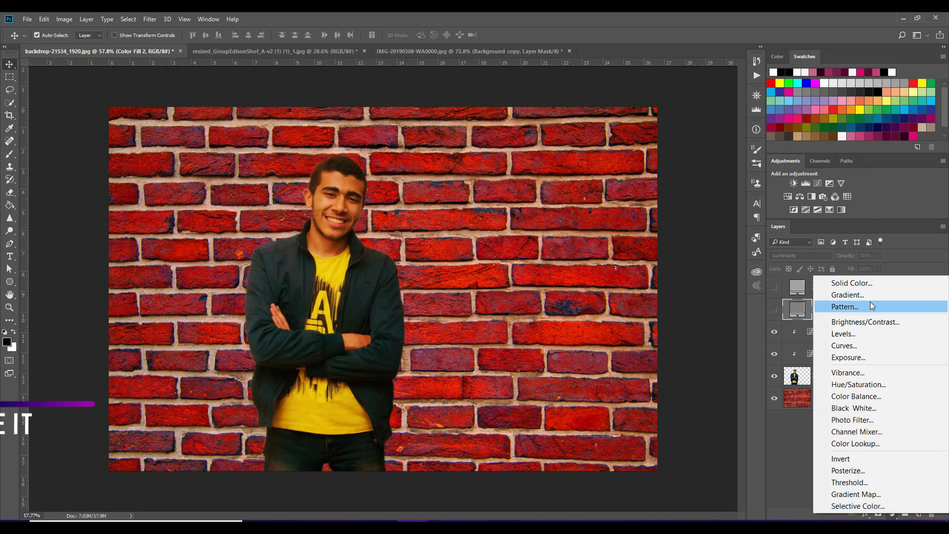
{"action": "left_click", "coordinate": [880, 420]}
{"action": "left_click", "coordinate": [891, 514]}
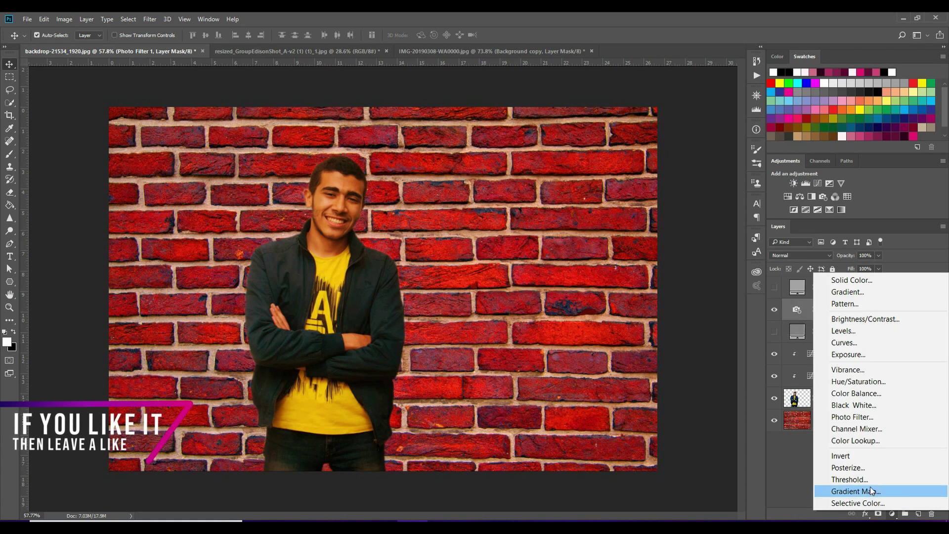
{"action": "left_click", "coordinate": [857, 502]}
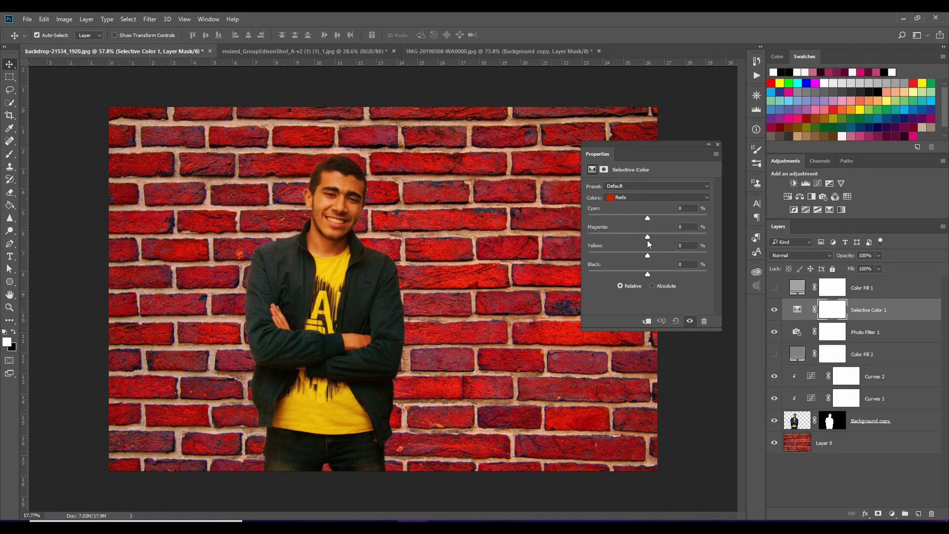
{"action": "left_click", "coordinate": [657, 197]}
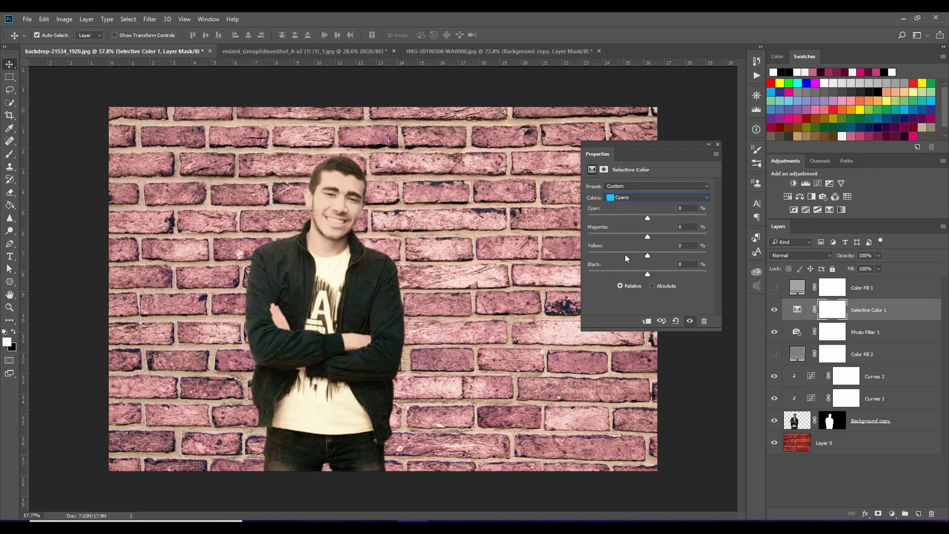
{"action": "left_click", "coordinate": [657, 197]}
{"action": "left_click", "coordinate": [642, 253]}
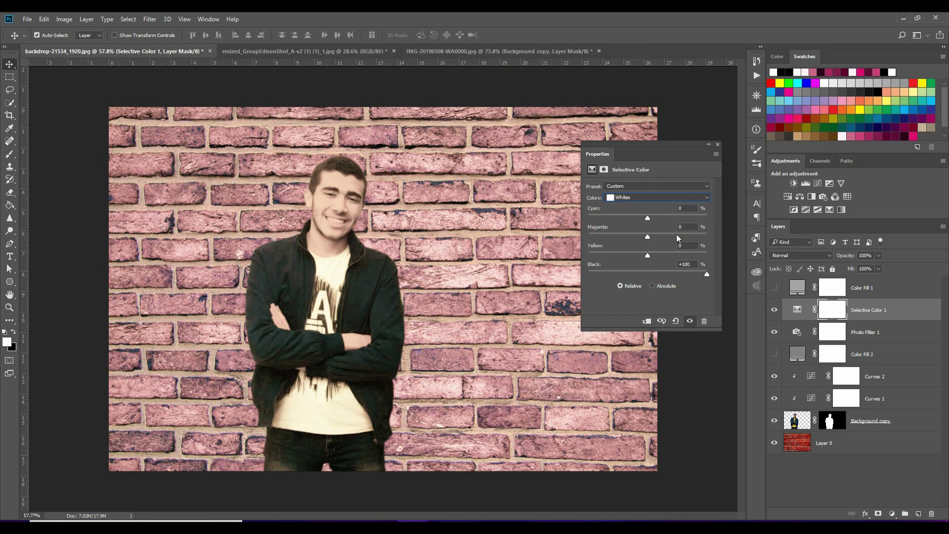
{"action": "left_click", "coordinate": [657, 197]}
{"action": "left_click", "coordinate": [684, 271]}
- Add a Hue/Saturation layer above Curves 2 with Saturation lowered to -9
{"action": "left_click", "coordinate": [717, 144]}
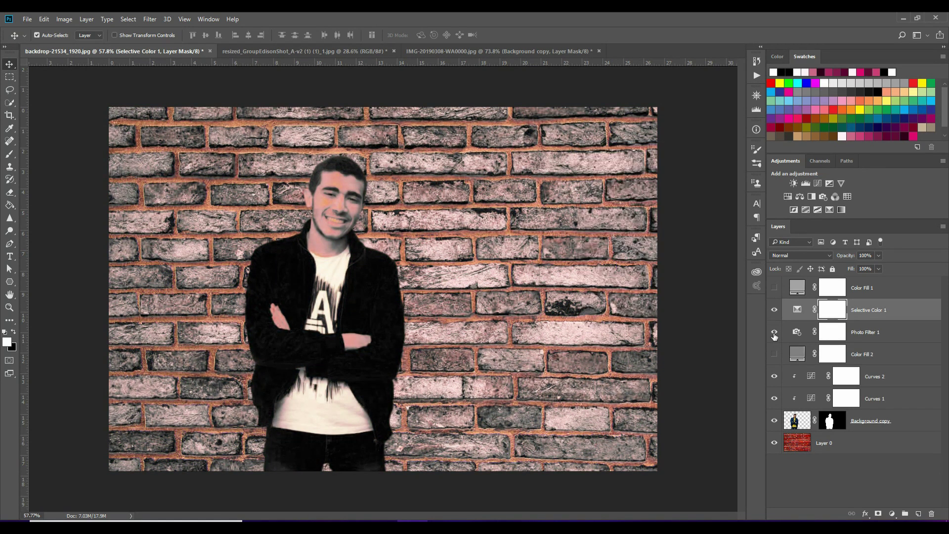
{"action": "left_click", "coordinate": [874, 378]}
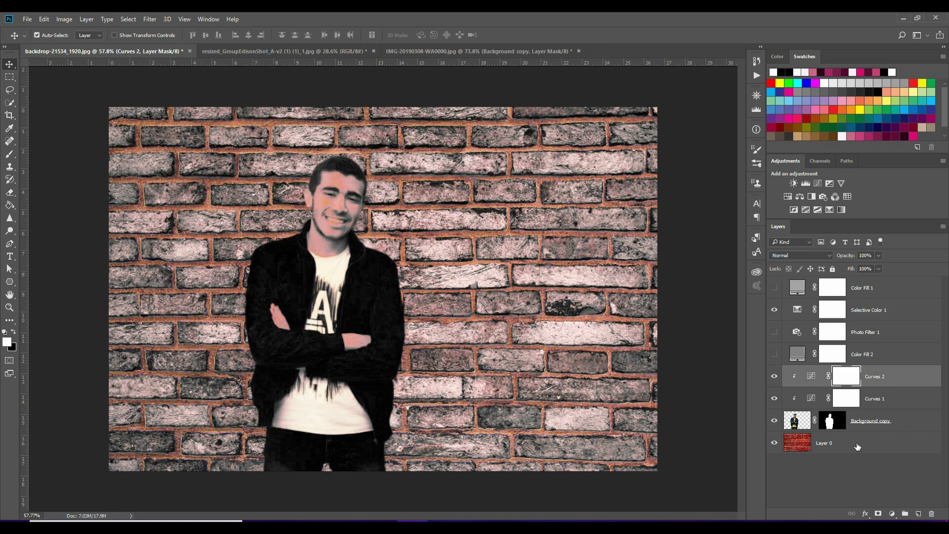
{"action": "left_click", "coordinate": [787, 196]}
{"action": "left_click", "coordinate": [590, 199]}
{"action": "left_click_drag", "start_coordinate": [647, 241], "coordinate": [642, 242]}
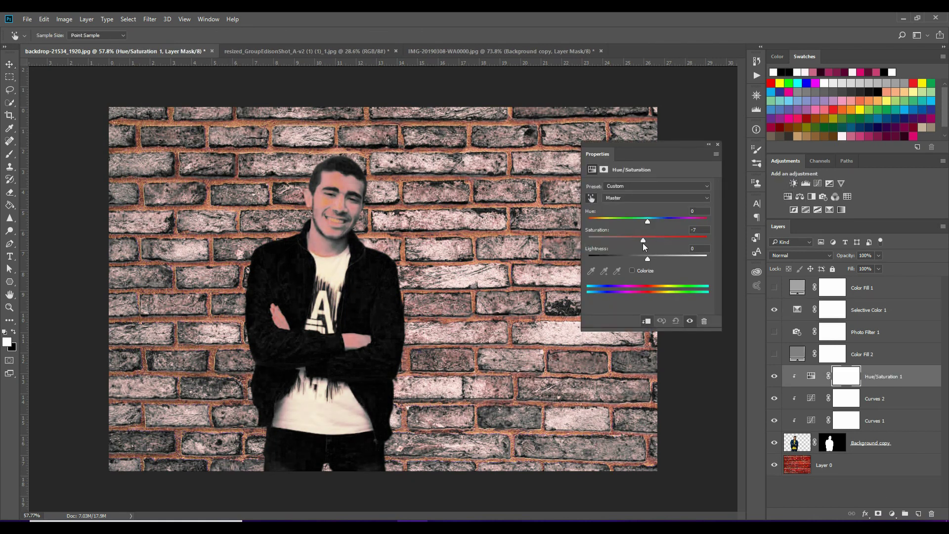
{"action": "left_click", "coordinate": [717, 144]}
- Add a second Hue/Saturation layer at Saturation -36 and invert its mask
{"action": "left_click", "coordinate": [790, 196]}
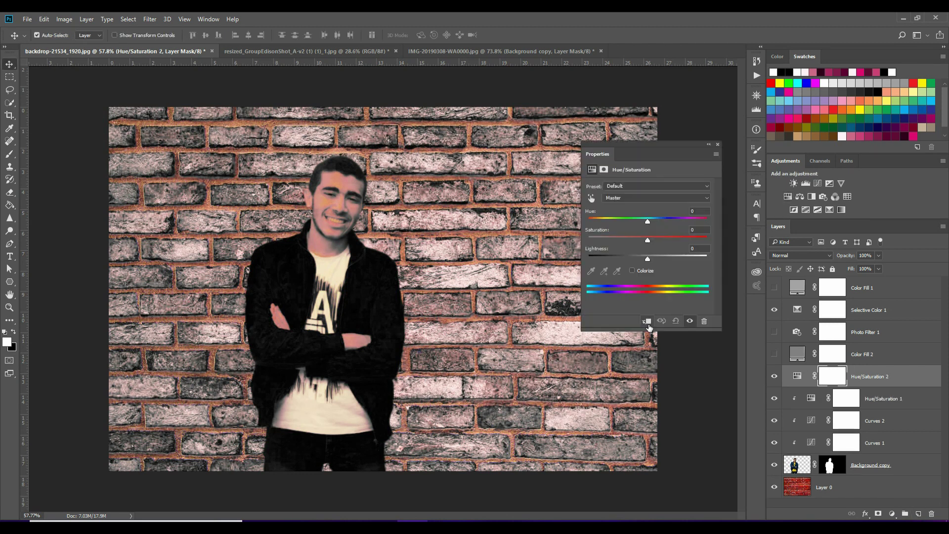
{"action": "mouse_move", "coordinate": [647, 240]}
{"action": "left_mouse_down"}
{"action": "mouse_move", "coordinate": [613, 240]}
{"action": "mouse_move", "coordinate": [627, 239]}
{"action": "left_mouse_up"}
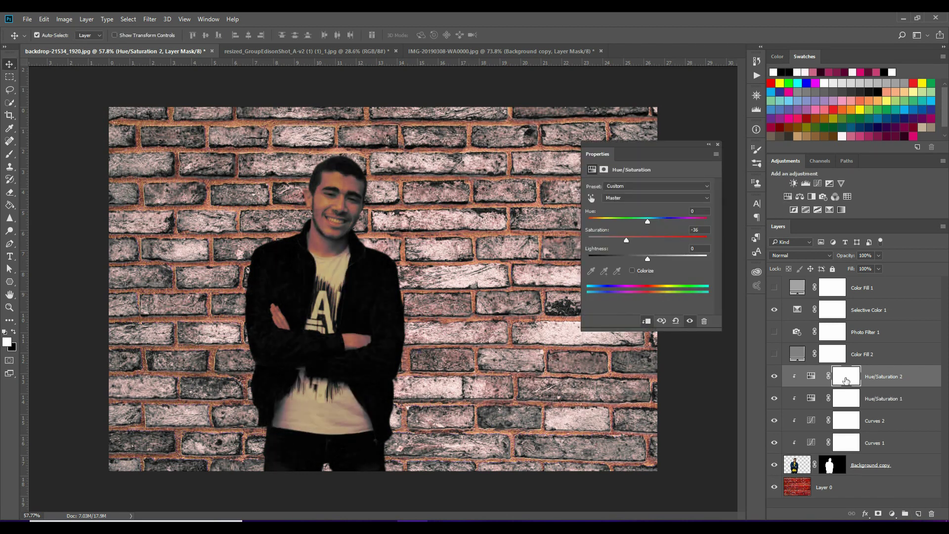
{"action": "key", "text": "b"}
{"action": "key", "text": "ctrl+i"}
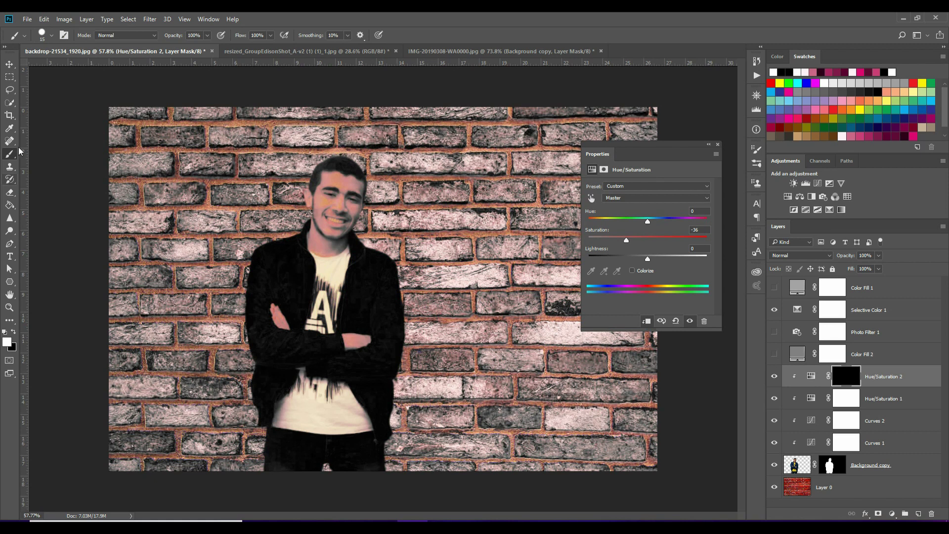
- Brush the desaturation onto the man's shirt with lower flow and a 125 brush, hiding Selective Color 1
{"action": "left_click", "coordinate": [51, 34]}
{"action": "left_click_drag", "start_coordinate": [271, 35], "coordinate": [243, 53]}
{"action": "mouse_move", "coordinate": [338, 270]}
{"action": "left_mouse_down"}
{"action": "mouse_move", "coordinate": [327, 280]}
{"action": "mouse_move", "coordinate": [332, 294]}
{"action": "left_mouse_up"}
{"action": "key", "text": "bracketright"}
{"action": "key", "text": "bracketright"}
{"action": "key", "text": "bracketright"}
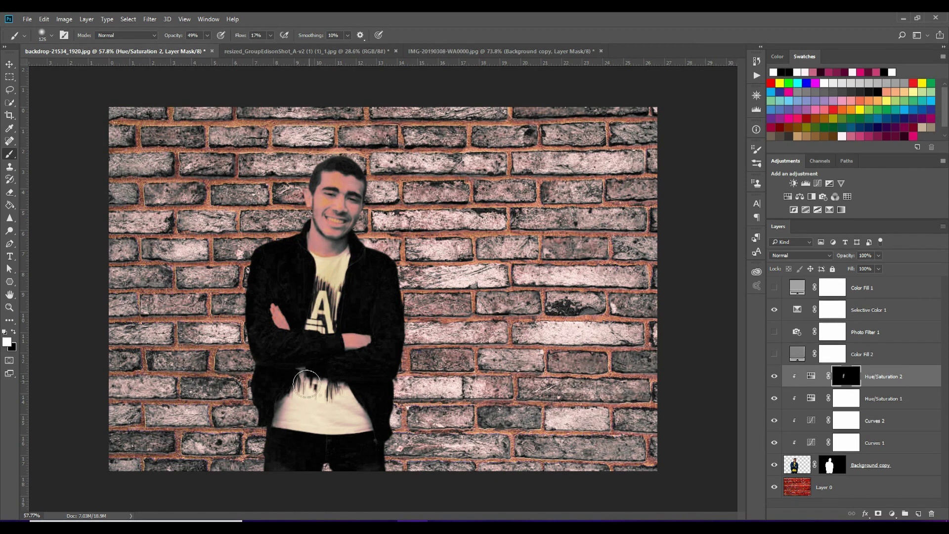
{"action": "left_click_drag", "start_coordinate": [307, 384], "coordinate": [327, 447]}
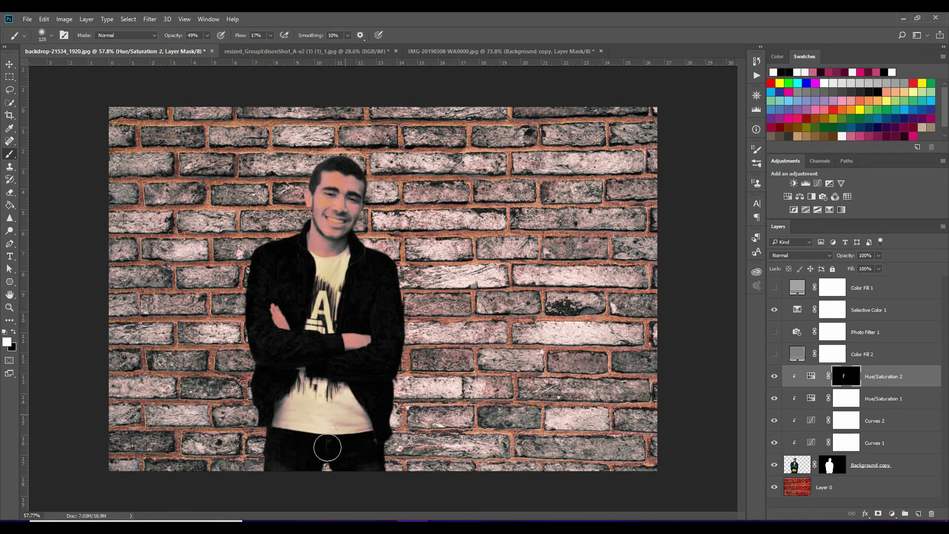
{"action": "left_click", "coordinate": [775, 311]}
- Bring the light bulb group into the brick scene and scale it down near the top
{"action": "key", "text": "ctrl+Tab"}
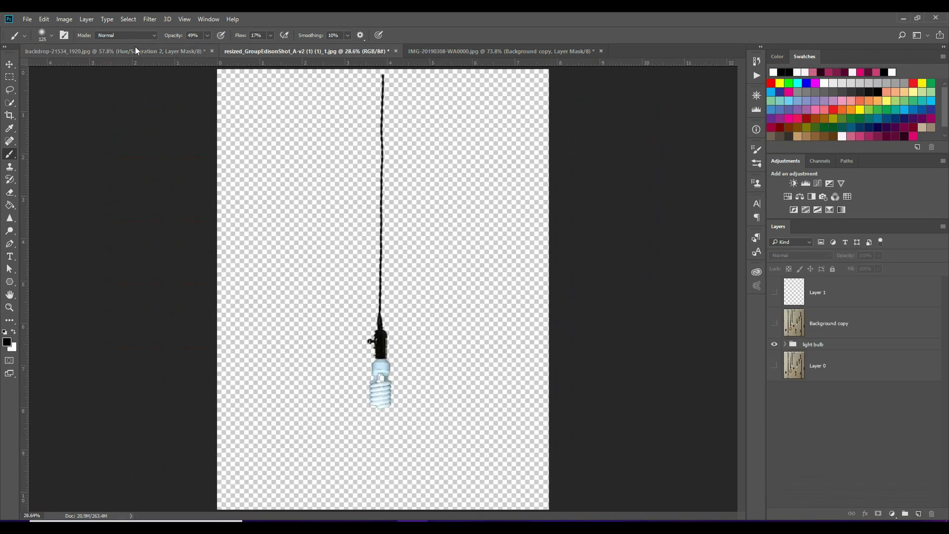
{"action": "left_click_drag", "start_coordinate": [146, 48], "coordinate": [494, 247]}
{"action": "key", "text": "ctrl+t"}
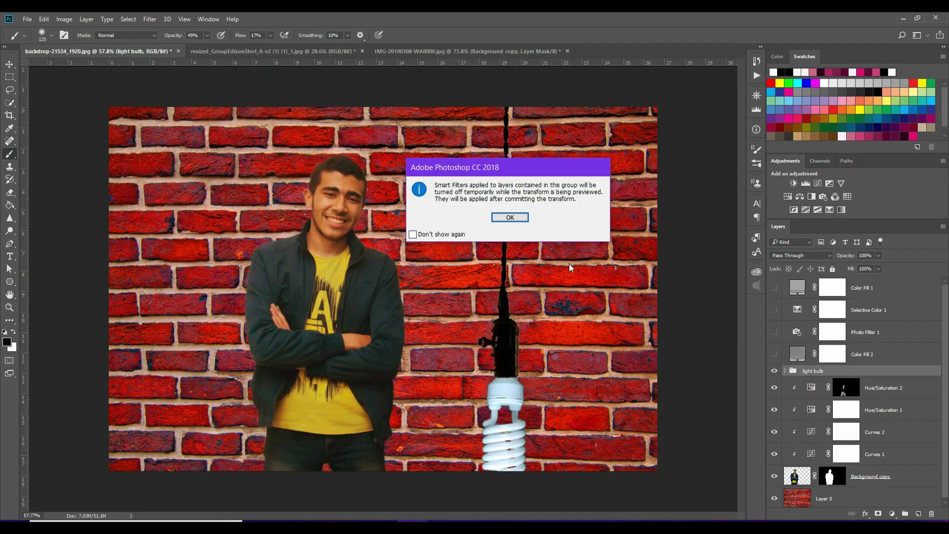
{"action": "left_click", "coordinate": [509, 216]}
{"action": "mouse_move", "coordinate": [455, 491]}
{"action": "left_mouse_down"}
{"action": "mouse_move", "coordinate": [478, 358]}
{"action": "mouse_move", "coordinate": [458, 251]}
{"action": "mouse_move", "coordinate": [444, 229]}
{"action": "left_mouse_up"}
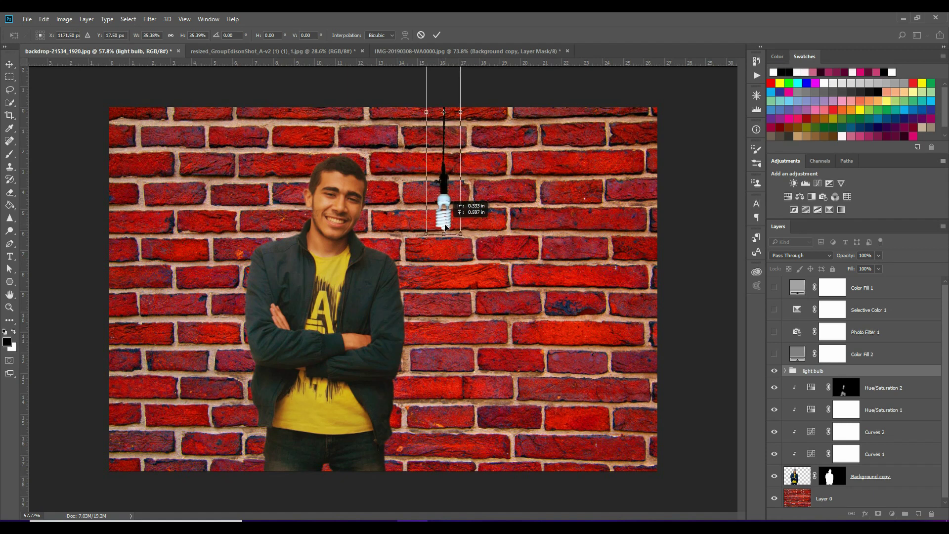
{"action": "key", "text": "Return"}
- Select the man's layer with his adjustments and nudge them slightly lower
{"action": "key", "text": "b"}
{"action": "key", "text": "v"}
{"action": "left_click", "coordinate": [883, 388]}
{"action": "left_click", "coordinate": [870, 476], "text": "shift"}
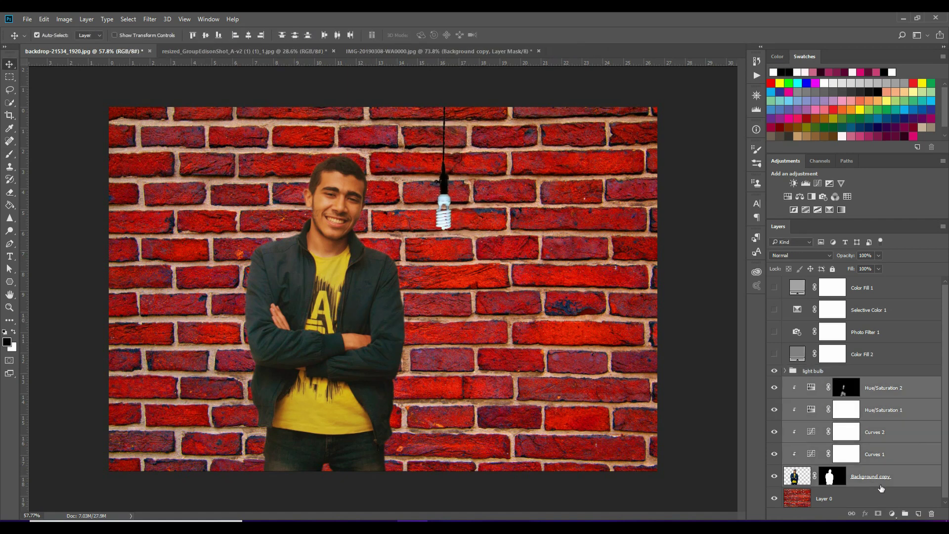
{"action": "key", "text": "ctrl+t"}
{"action": "left_click_drag", "start_coordinate": [333, 319], "coordinate": [329, 329]}
{"action": "key", "text": "Return"}
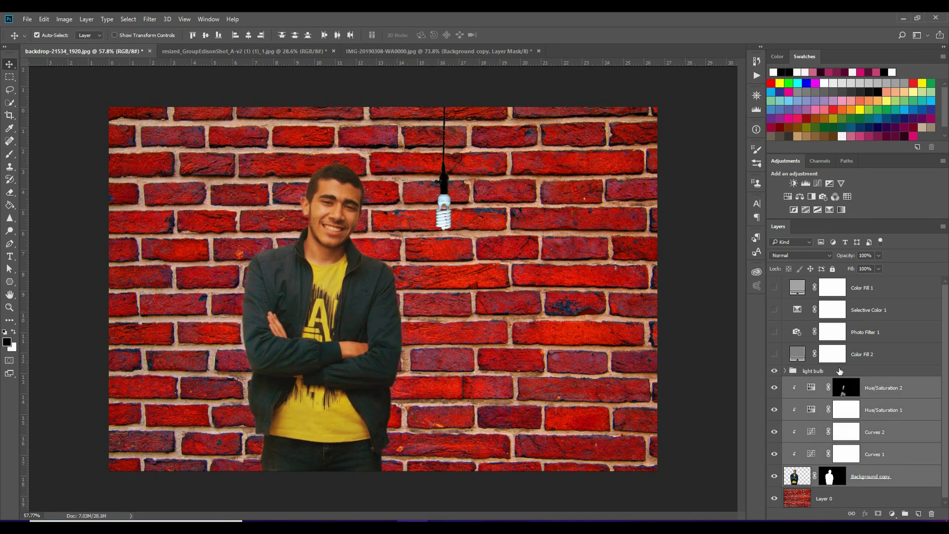
{"action": "left_click", "coordinate": [846, 387]}
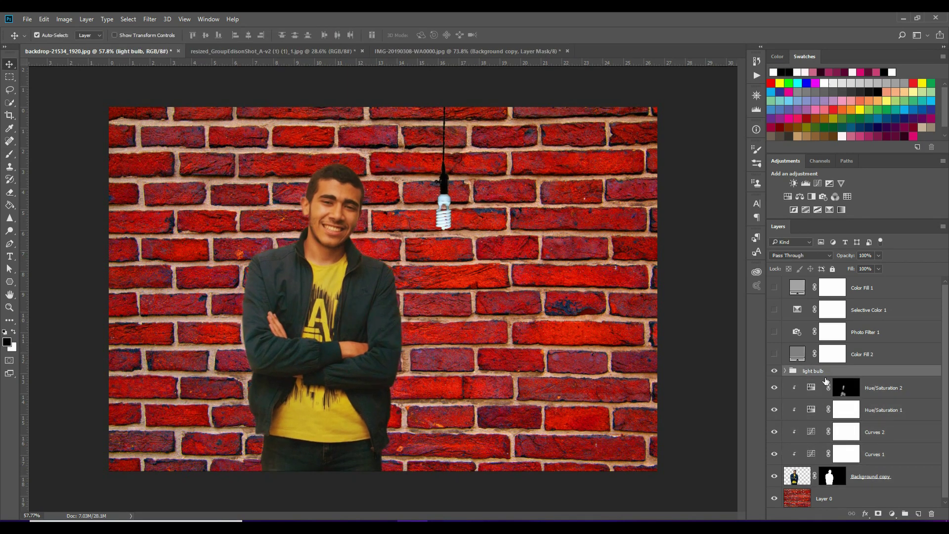
- Add an Exposure adjustment darkening the scene to -2.72 with lower gamma
{"action": "left_click", "coordinate": [829, 188]}
{"action": "left_click_drag", "start_coordinate": [647, 209], "coordinate": [629, 210]}
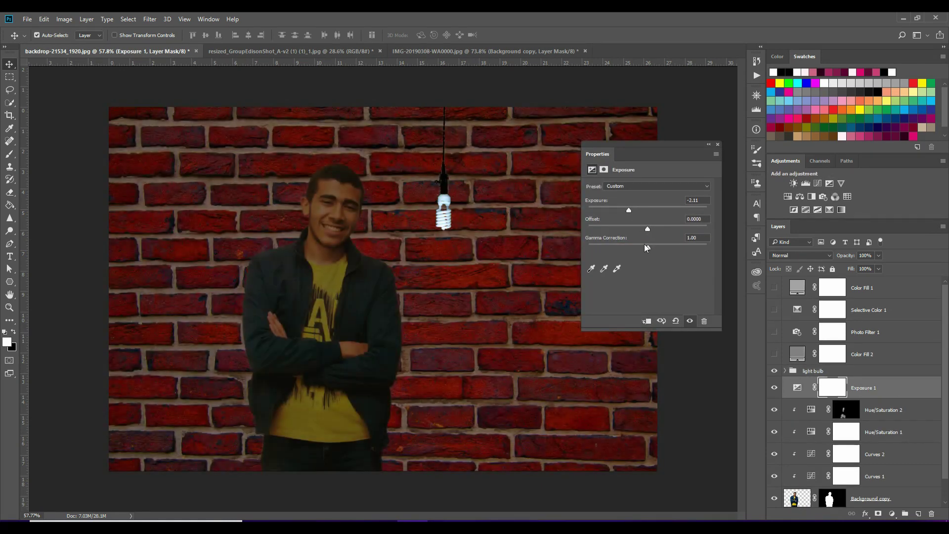
{"action": "left_click_drag", "start_coordinate": [645, 244], "coordinate": [660, 244]}
{"action": "left_click_drag", "start_coordinate": [870, 388], "coordinate": [877, 369]}
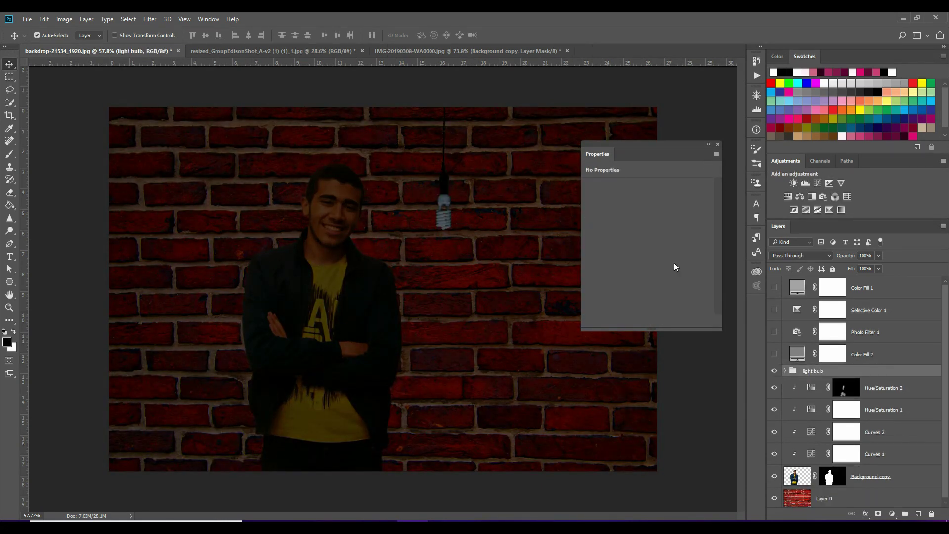
{"action": "key", "text": "ctrl+z"}
{"action": "key", "text": "ctrl+z"}
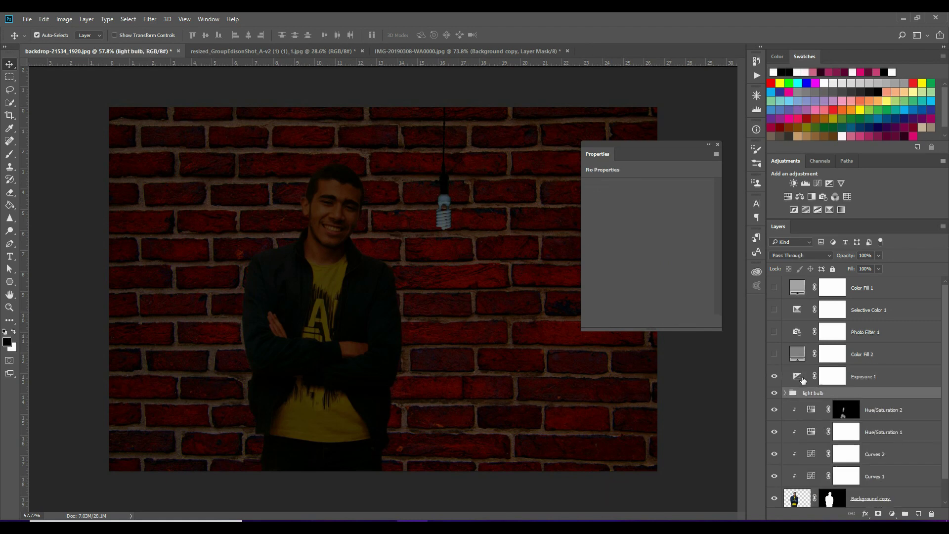
{"action": "key", "text": "ctrl+z"}
{"action": "left_click_drag", "start_coordinate": [628, 210], "coordinate": [624, 208]}
{"action": "left_click", "coordinate": [717, 145]}
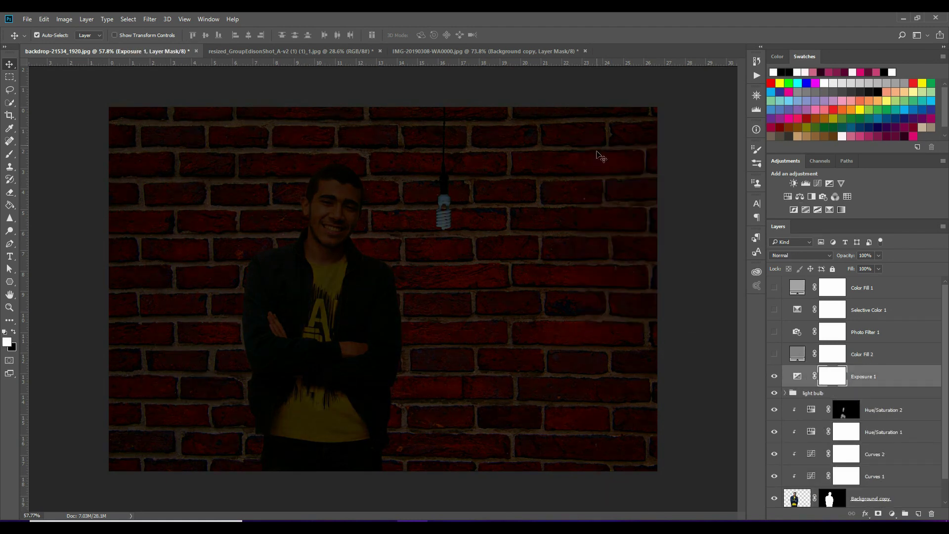
- Try painting a glow around the bulb on the Exposure 1 mask, then undo the stroke
{"action": "key", "text": "ctrl+0"}
{"action": "key", "text": "b"}
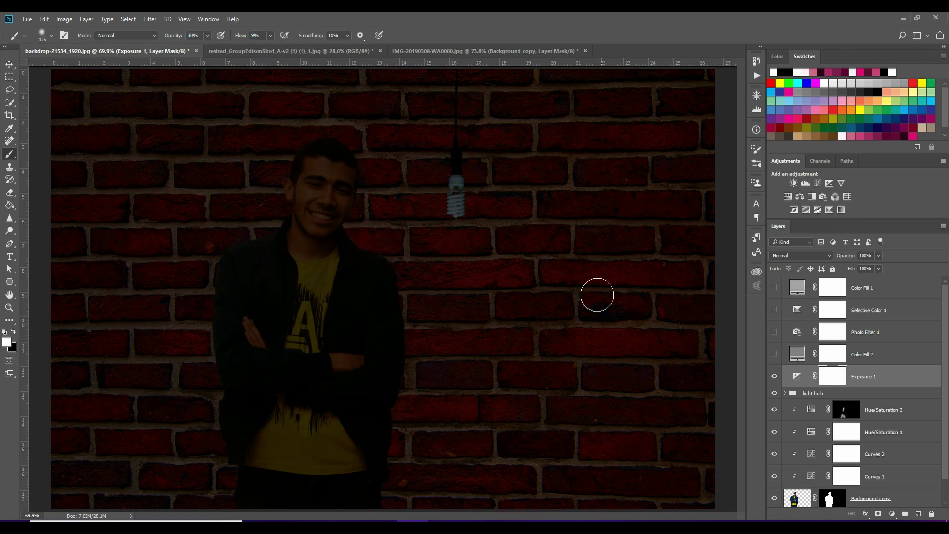
{"action": "key", "text": "x"}
{"action": "left_click_drag", "start_coordinate": [478, 230], "coordinate": [440, 237]}
{"action": "left_click_drag", "start_coordinate": [235, 51], "coordinate": [242, 51]}
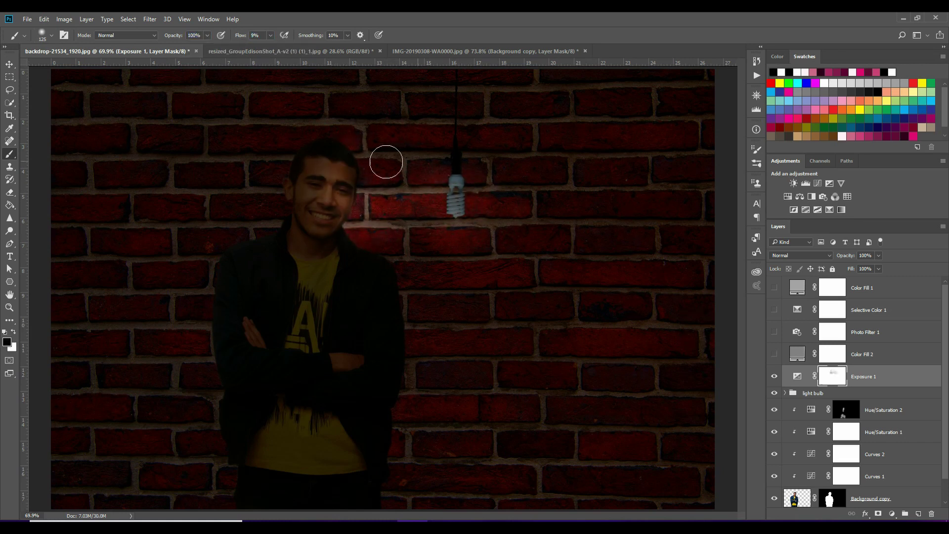
{"action": "left_click_drag", "start_coordinate": [385, 161], "coordinate": [455, 236]}
{"action": "left_click", "coordinate": [756, 61]}
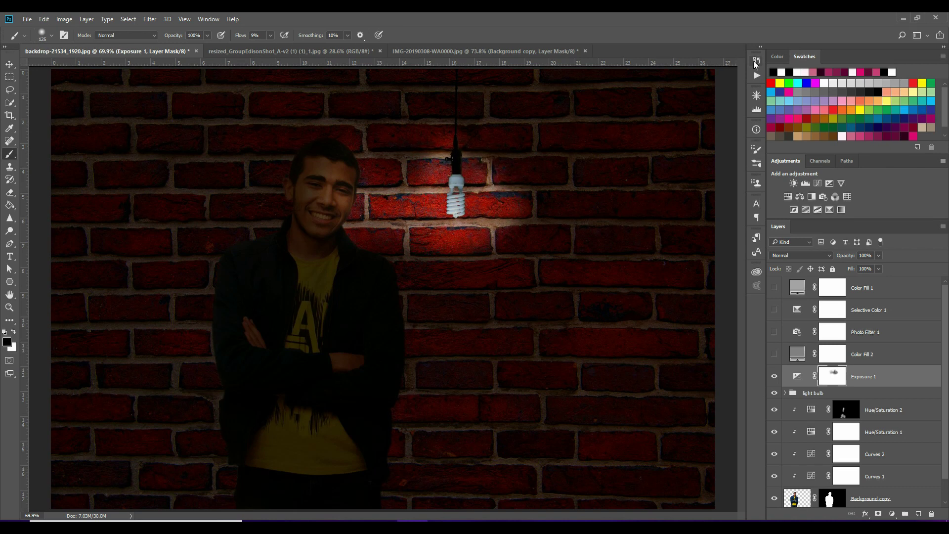
{"action": "key", "text": "ctrl+alt+z"}
- Paint a large soft glow around the bulb at 48% opacity, then add a Solid Color fill layer
{"action": "key", "text": "bracketright"}
{"action": "key", "text": "bracketright"}
{"action": "key", "text": "bracketright"}
{"action": "key", "text": "bracketright"}
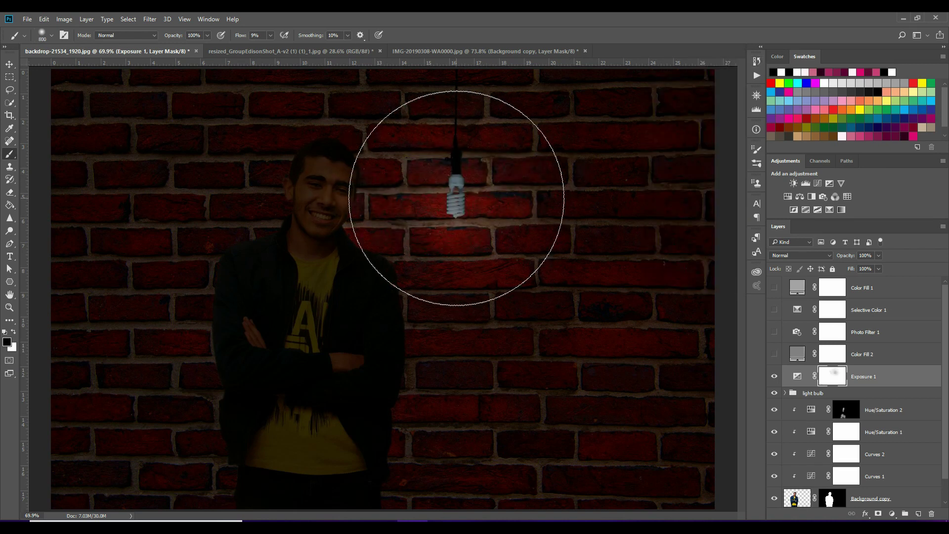
{"action": "left_click_drag", "start_coordinate": [455, 180], "coordinate": [413, 212]}
{"action": "scroll", "coordinate": [424, 233], "scroll_direction": "down", "scroll_amount": 2}
{"action": "key", "text": "bracketright"}
{"action": "key", "text": "bracketright"}
{"action": "key", "text": "bracketright"}
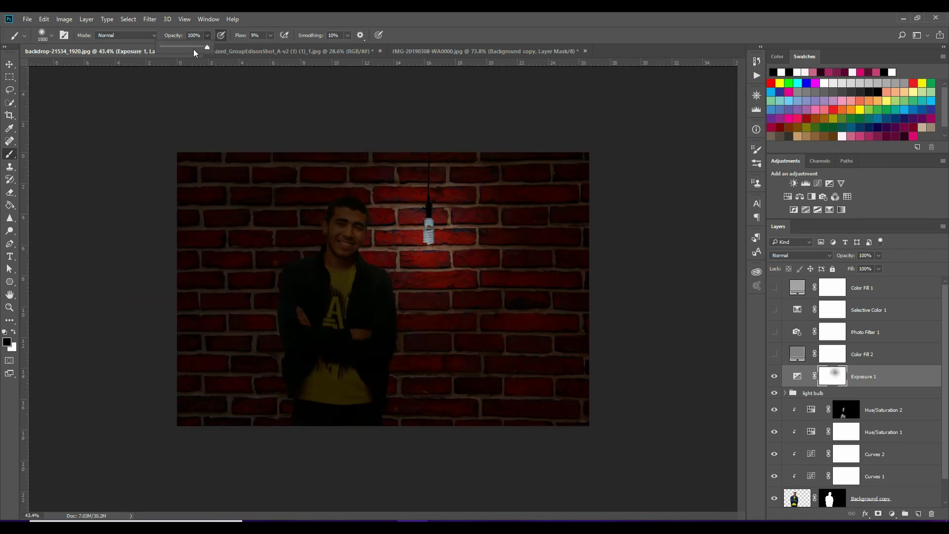
{"action": "key", "text": "4"}
{"action": "key", "text": "8"}
{"action": "scroll", "coordinate": [381, 303], "scroll_direction": "up", "scroll_amount": 3}
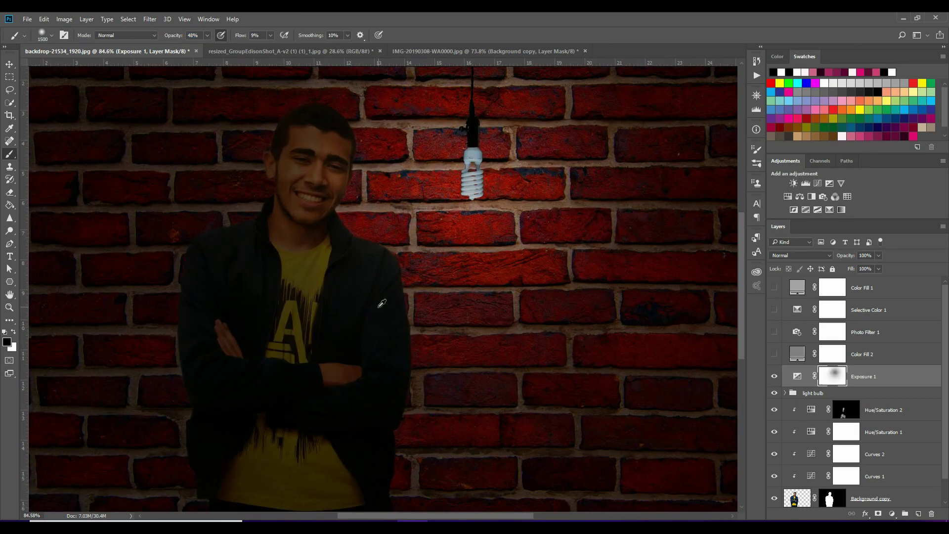
{"action": "scroll", "coordinate": [375, 304], "scroll_direction": "down", "scroll_amount": 2}
{"action": "left_click", "coordinate": [891, 514]}
{"action": "left_click", "coordinate": [835, 283]}
- Make the fill black, invert its mask, and paint white at 70% flow on the left wall edge
{"action": "left_click", "coordinate": [765, 180]}
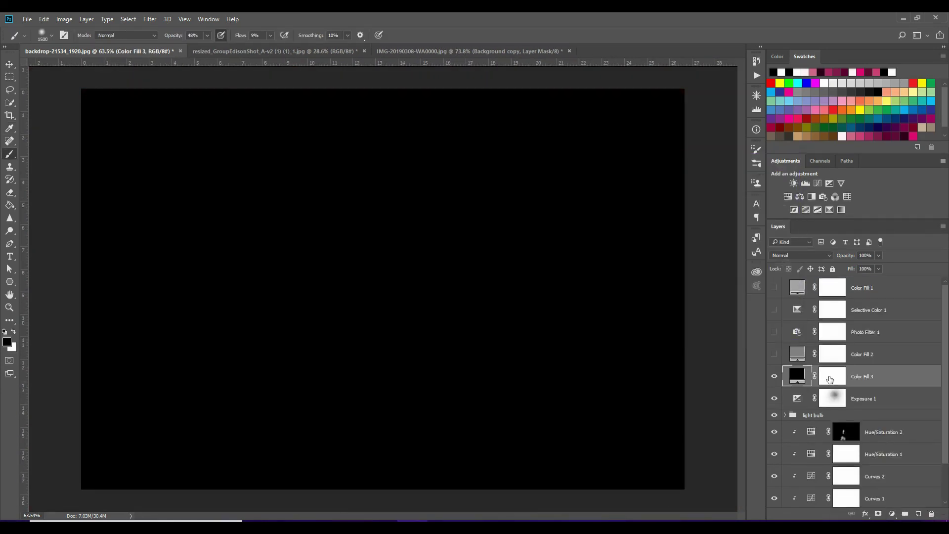
{"action": "left_click", "coordinate": [830, 379]}
{"action": "key", "text": "ctrl+i"}
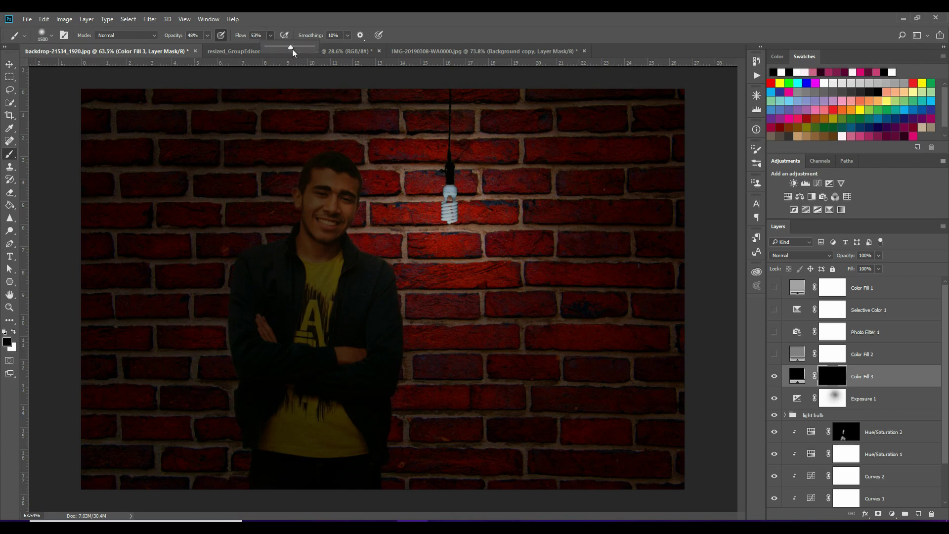
{"action": "left_click_drag", "start_coordinate": [292, 53], "coordinate": [301, 52]}
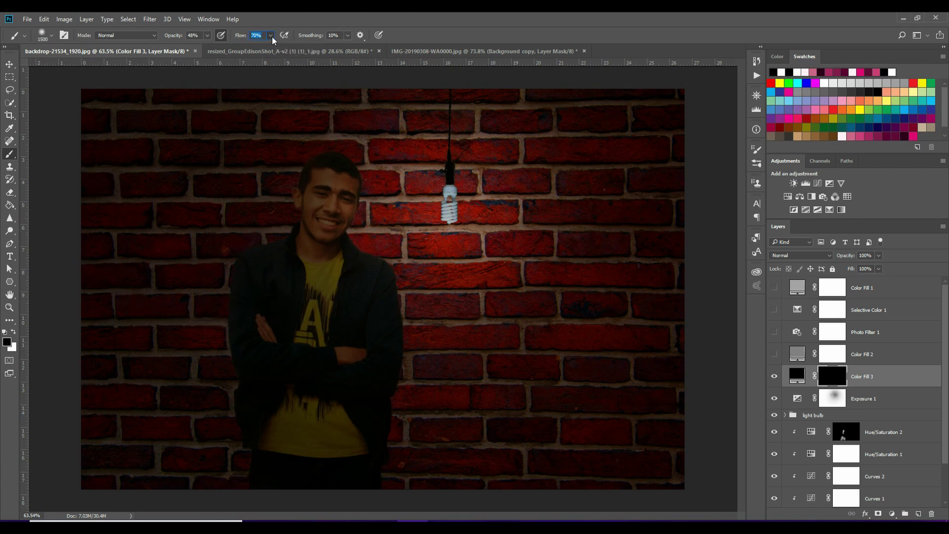
{"action": "key", "text": "x"}
{"action": "left_click_drag", "start_coordinate": [191, 84], "coordinate": [74, 413]}
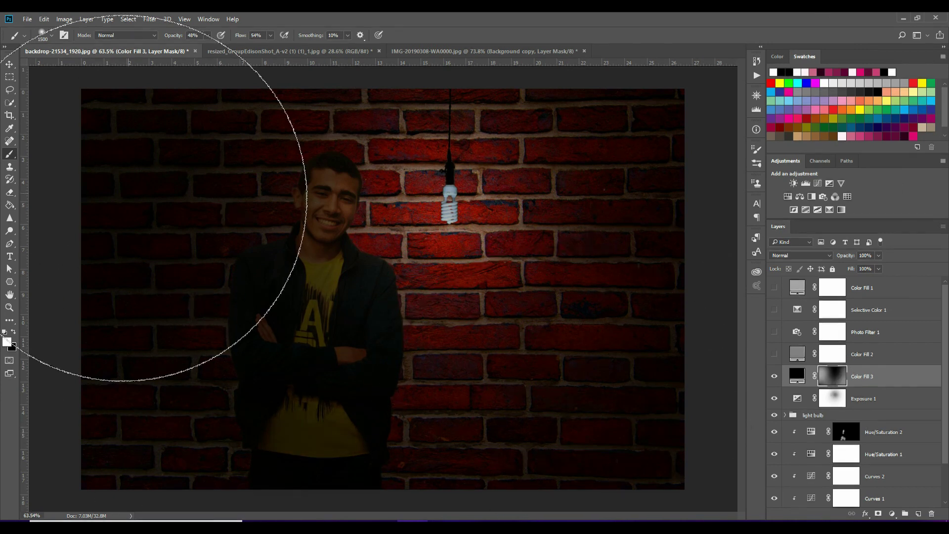
{"action": "left_click_drag", "start_coordinate": [862, 376], "coordinate": [868, 492]}
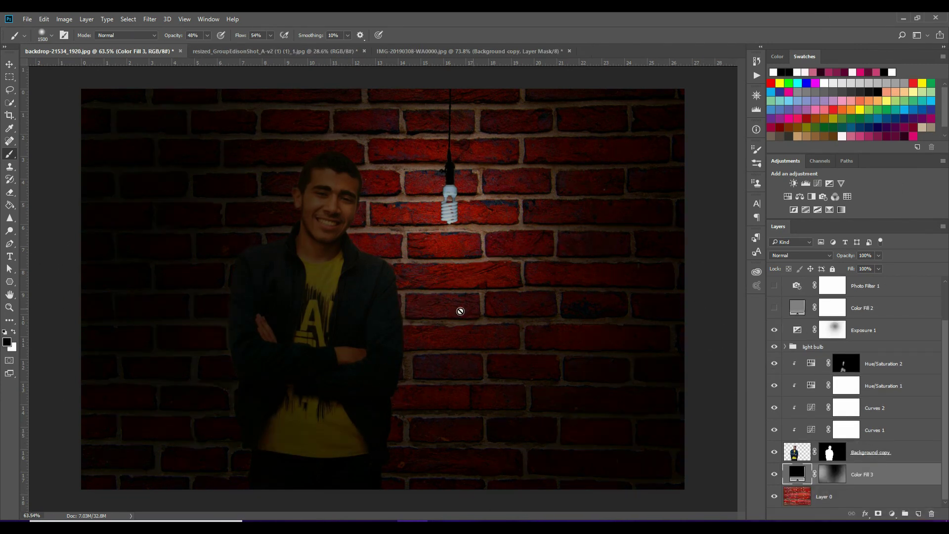
- Brighten more of the wall near the bulb on the Exposure 1 mask with a 400 brush
{"action": "left_click", "coordinate": [832, 374]}
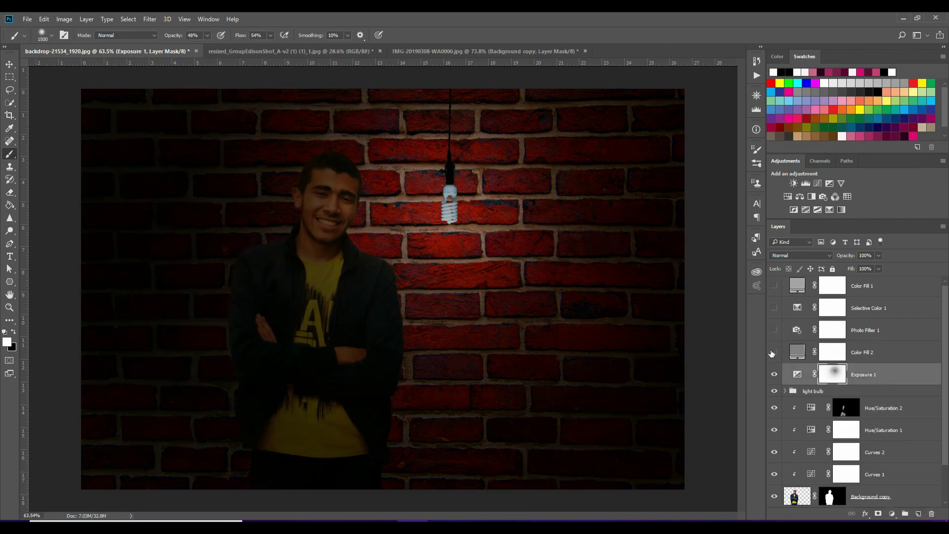
{"action": "key", "text": "bracketleft"}
{"action": "key", "text": "bracketleft"}
{"action": "key", "text": "bracketleft"}
{"action": "key", "text": "bracketleft"}
{"action": "key", "text": "bracketleft"}
{"action": "key", "text": "bracketleft"}
{"action": "key", "text": "bracketleft"}
{"action": "mouse_move", "coordinate": [377, 203]}
{"action": "left_mouse_down"}
{"action": "mouse_move", "coordinate": [420, 340]}
{"action": "mouse_move", "coordinate": [474, 353]}
{"action": "left_mouse_up"}
{"action": "scroll", "coordinate": [860, 420], "scroll_direction": "down", "scroll_amount": 2}
- Darken the lower-left corner by painting white at full opacity on the Color Fill 3 mask
{"action": "left_click", "coordinate": [870, 474]}
{"action": "key", "text": "x"}
{"action": "key", "text": "ctrl+backslash"}
{"action": "key", "text": "x"}
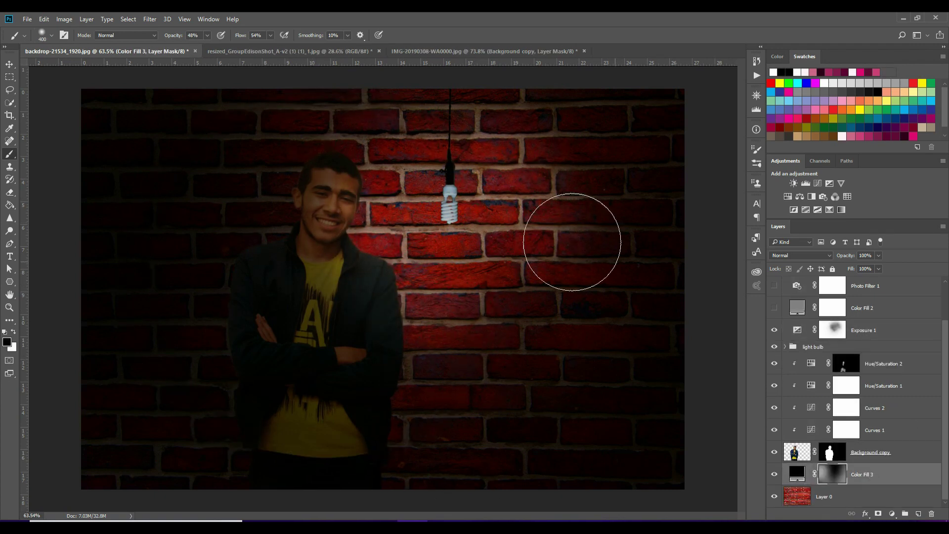
{"action": "left_click_drag", "start_coordinate": [207, 36], "coordinate": [217, 36]}
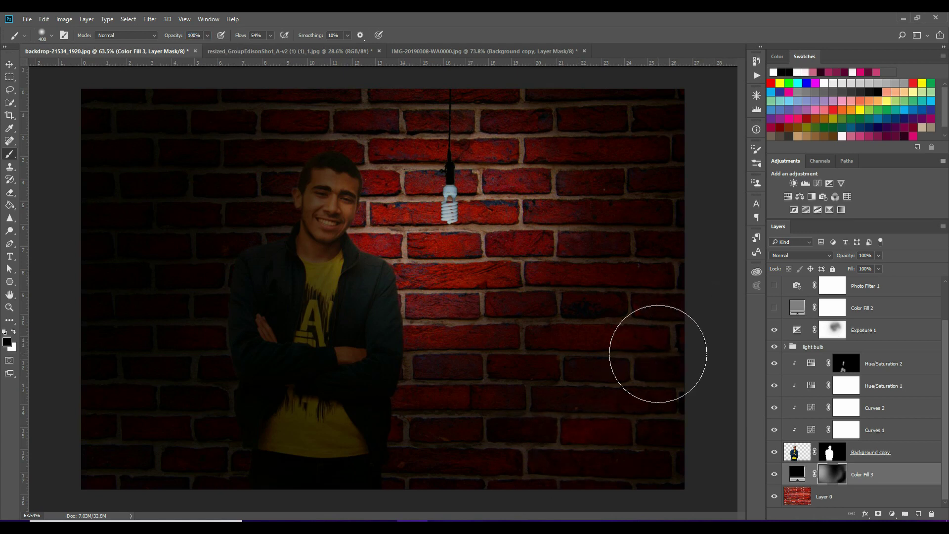
{"action": "key", "text": "x"}
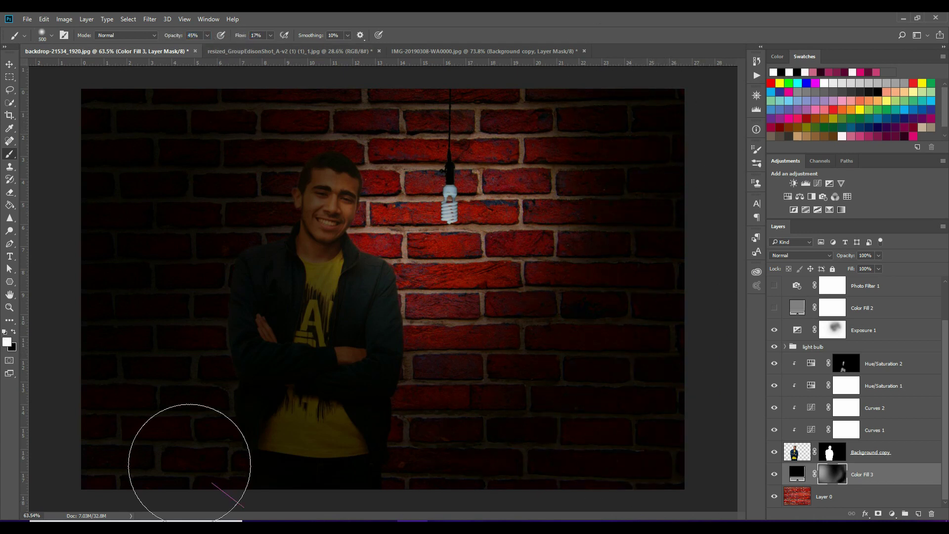
{"action": "mouse_move", "coordinate": [176, 290]}
{"action": "left_mouse_down"}
{"action": "mouse_move", "coordinate": [89, 364]}
{"action": "mouse_move", "coordinate": [175, 430]}
{"action": "left_mouse_up"}
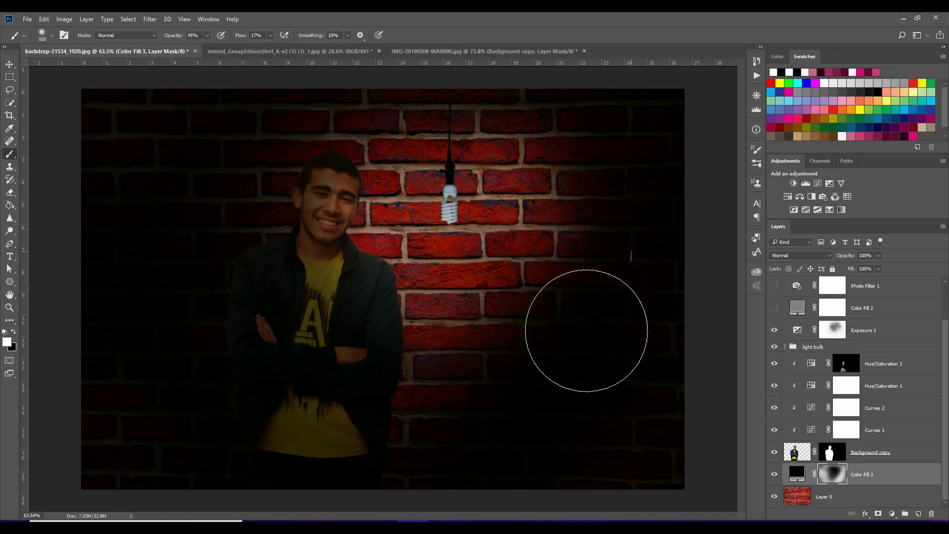
{"action": "key", "text": "x"}
{"action": "key", "text": "x"}
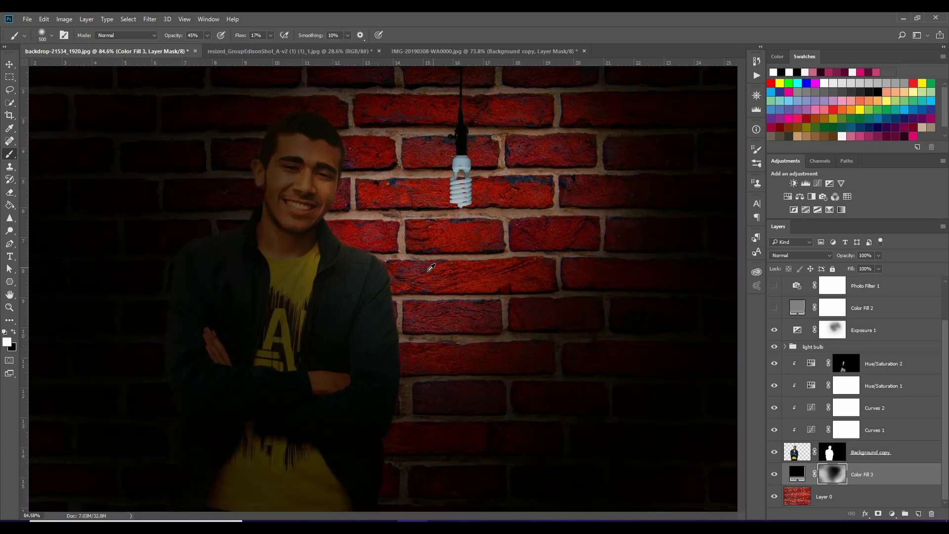
{"action": "scroll", "coordinate": [568, 307], "scroll_direction": "up", "scroll_amount": 3}
- Create an empty Layer 3 above the light bulb group
{"action": "left_click", "coordinate": [815, 347]}
{"action": "key", "text": "ctrl+shift+alt+n"}
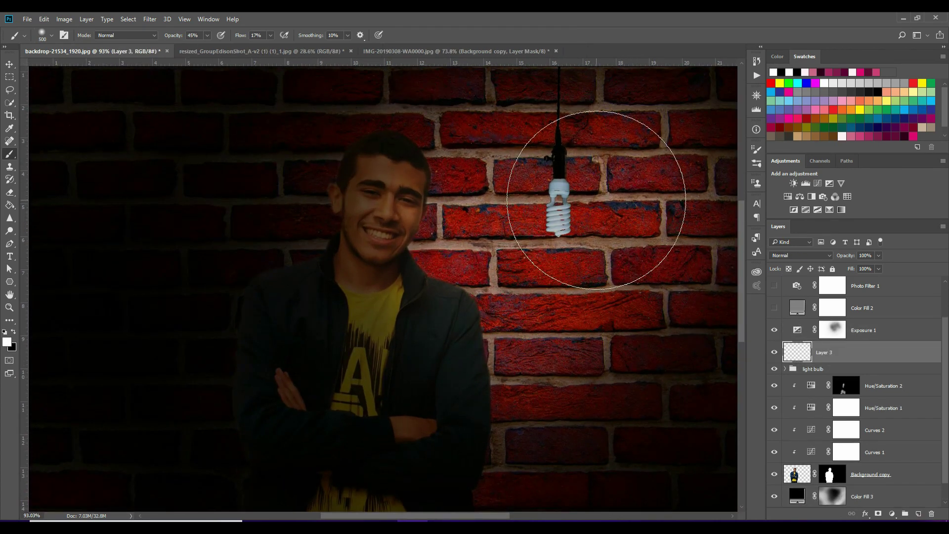
{"action": "left_click_drag", "start_coordinate": [557, 180], "coordinate": [443, 272]}
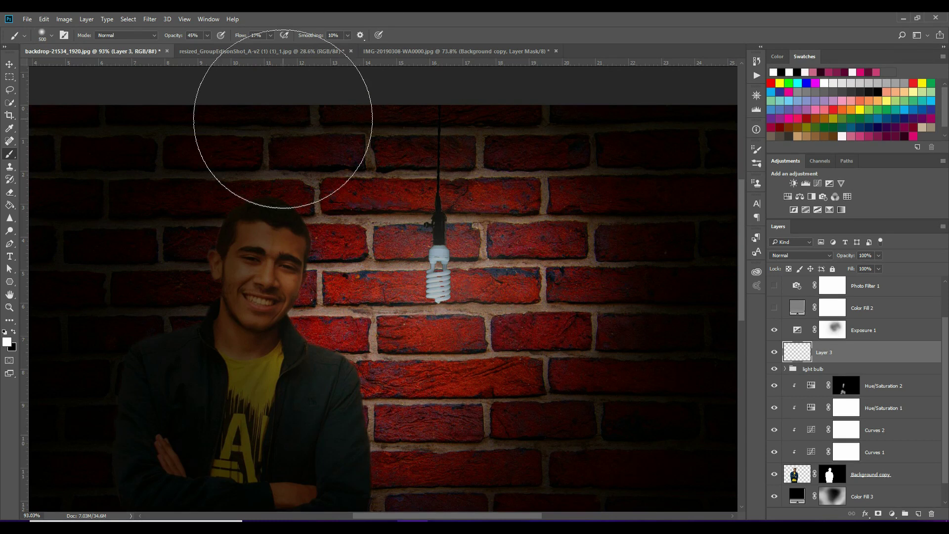
- Give the light bulb group a bright Outer Glow and an Inner Glow
{"action": "left_click", "coordinate": [822, 368]}
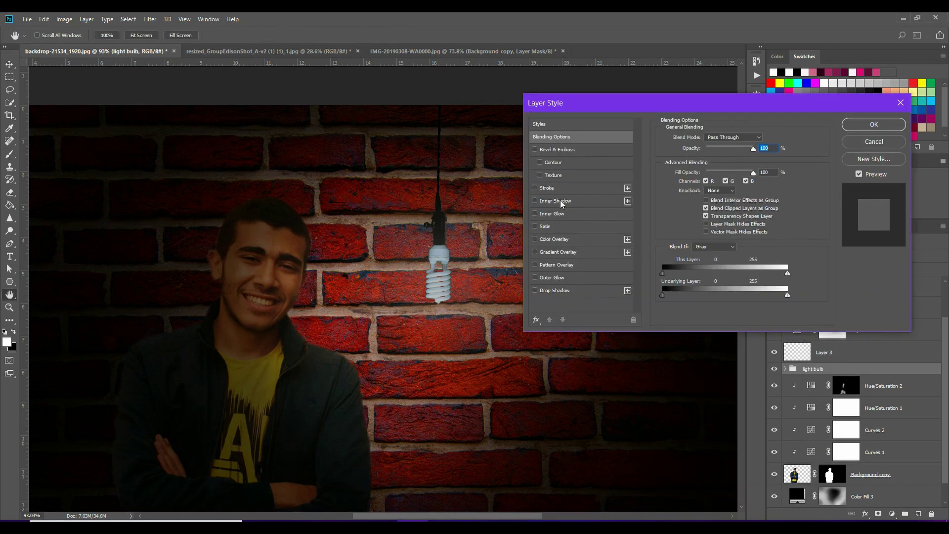
{"action": "left_click", "coordinate": [552, 277]}
{"action": "mouse_move", "coordinate": [710, 148]}
{"action": "left_mouse_down"}
{"action": "mouse_move", "coordinate": [719, 150]}
{"action": "mouse_move", "coordinate": [711, 148]}
{"action": "left_mouse_up"}
{"action": "left_click_drag", "start_coordinate": [708, 159], "coordinate": [712, 159]}
{"action": "mouse_move", "coordinate": [702, 210]}
{"action": "left_mouse_down"}
{"action": "mouse_move", "coordinate": [734, 221]}
{"action": "mouse_move", "coordinate": [708, 212]}
{"action": "left_mouse_up"}
{"action": "left_click_drag", "start_coordinate": [745, 265], "coordinate": [721, 266]}
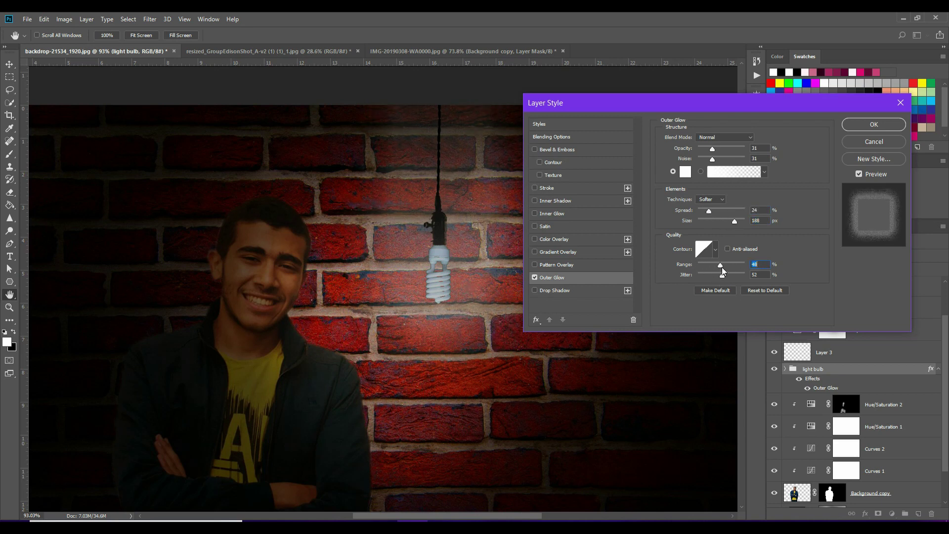
{"action": "mouse_move", "coordinate": [712, 149]}
{"action": "left_mouse_down"}
{"action": "mouse_move", "coordinate": [737, 148]}
{"action": "mouse_move", "coordinate": [709, 151]}
{"action": "left_mouse_up"}
{"action": "left_click", "coordinate": [550, 213]}
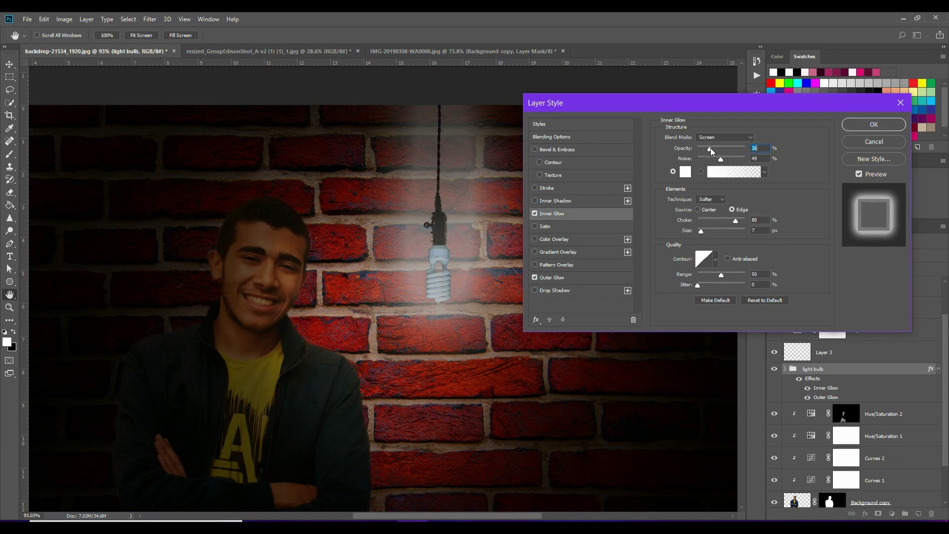
{"action": "left_click", "coordinate": [857, 127]}
{"action": "scroll", "coordinate": [827, 380], "scroll_direction": "down", "scroll_amount": 2}
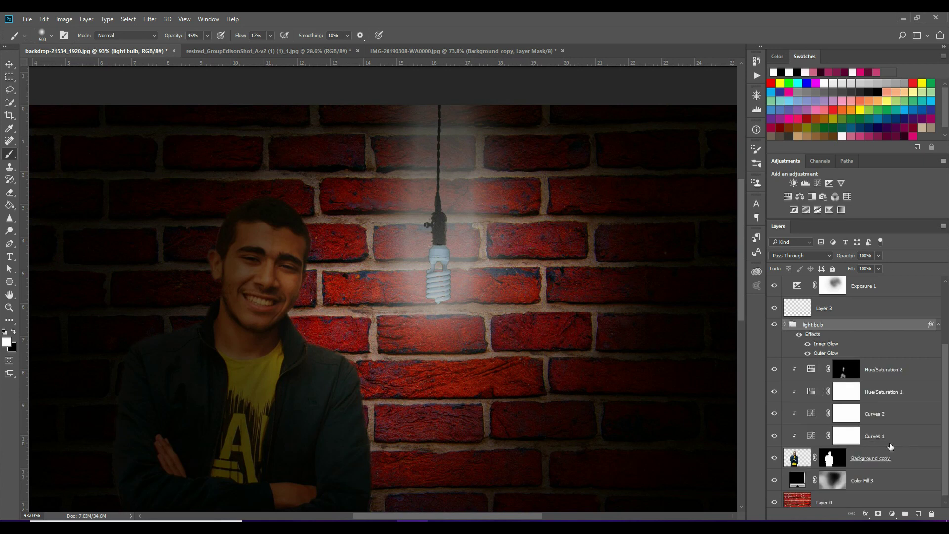
- Apply a Levels adjustment to layer g inside the light bulb group
{"action": "left_click", "coordinate": [938, 324]}
{"action": "left_click", "coordinate": [756, 60]}
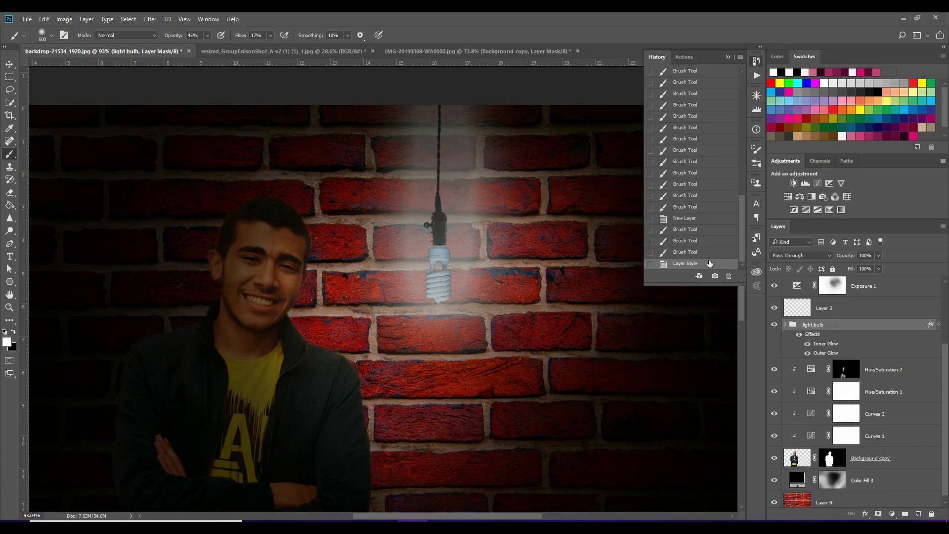
{"action": "right_click", "coordinate": [793, 346]}
{"action": "left_click", "coordinate": [786, 347]}
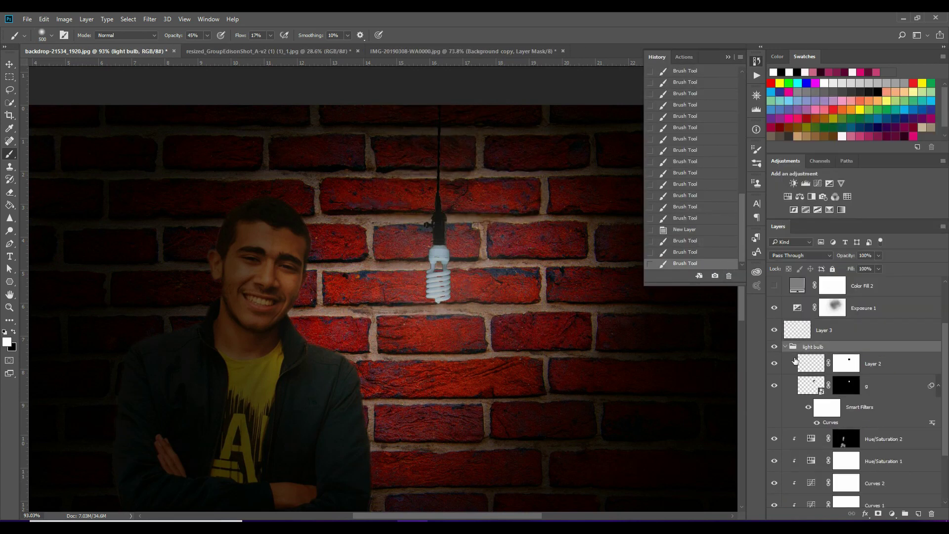
{"action": "left_click", "coordinate": [791, 386]}
{"action": "left_click", "coordinate": [64, 18]}
{"action": "left_click", "coordinate": [254, 57]}
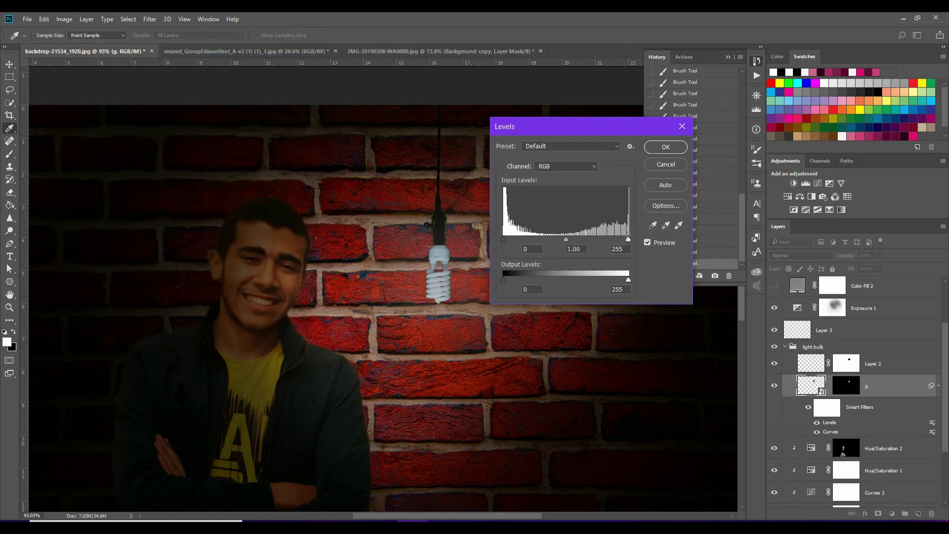
{"action": "left_click", "coordinate": [666, 146]}
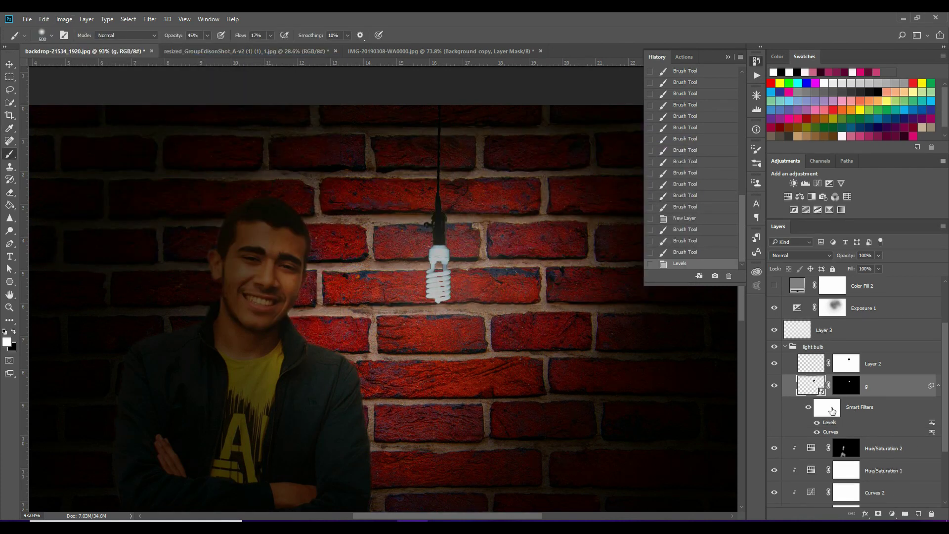
- Convert the light bulb group to a Smart Object and duplicate it as a light bulb copy
{"action": "right_click", "coordinate": [791, 341]}
{"action": "left_click", "coordinate": [786, 346]}
{"action": "right_click", "coordinate": [826, 352]}
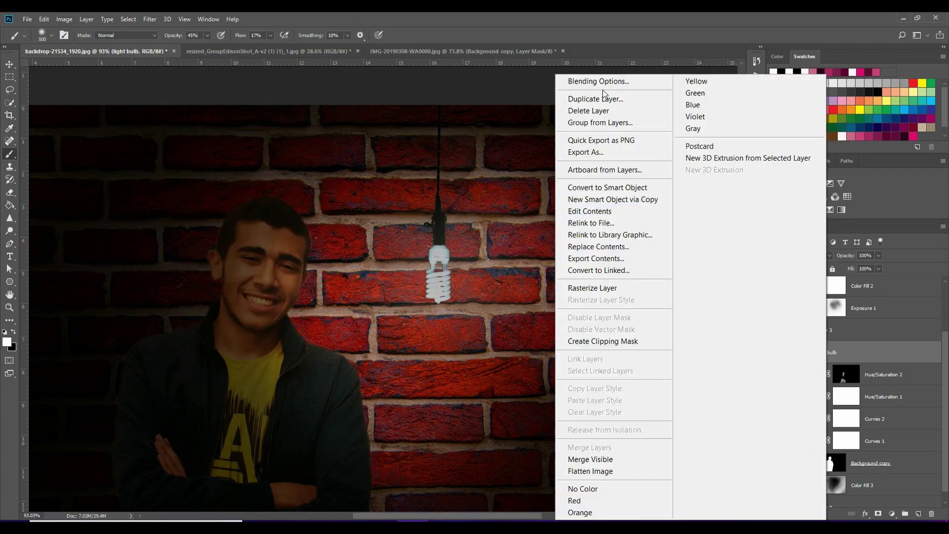
{"action": "left_click", "coordinate": [601, 82]}
{"action": "left_click", "coordinate": [534, 213]}
{"action": "left_click", "coordinate": [552, 277]}
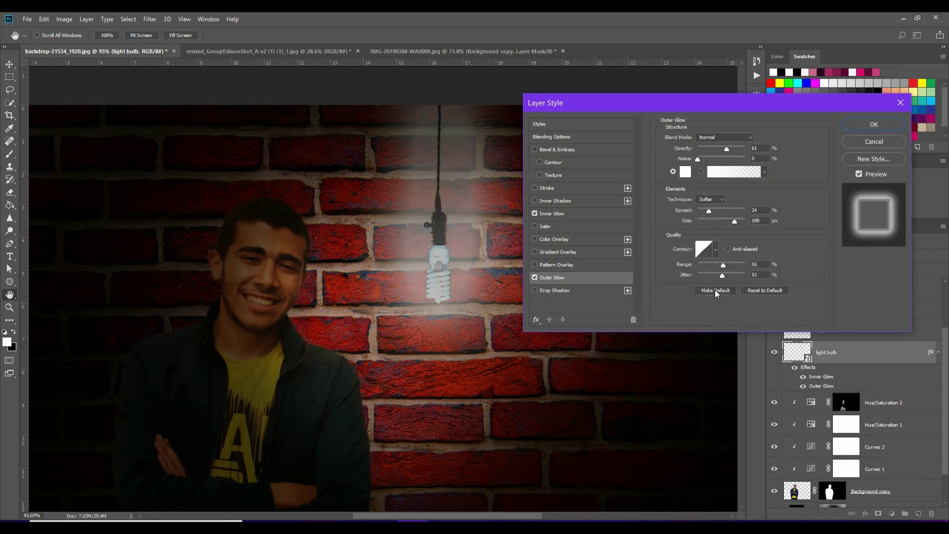
{"action": "left_click", "coordinate": [874, 124]}
{"action": "double_click", "coordinate": [807, 366]}
{"action": "left_click", "coordinate": [870, 139]}
{"action": "key", "text": "b"}
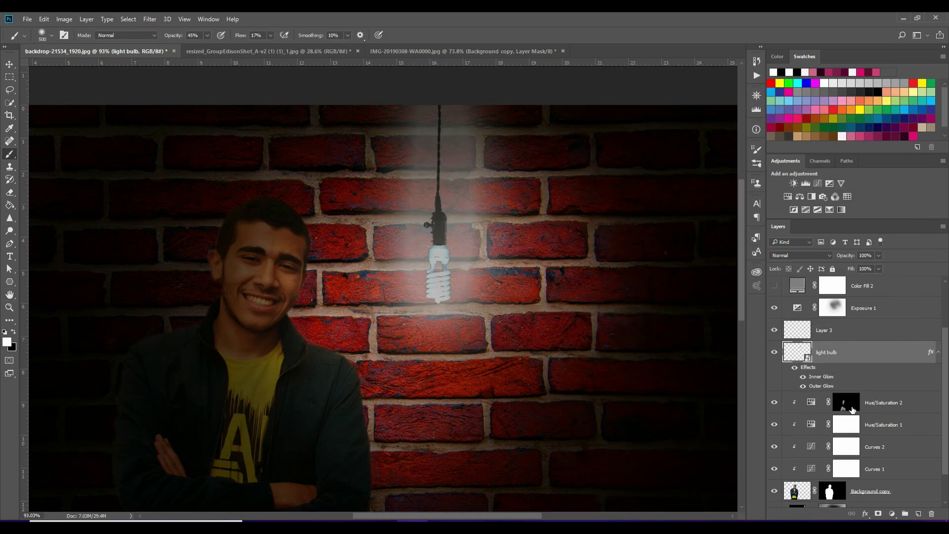
{"action": "left_click_drag", "start_coordinate": [916, 516], "coordinate": [916, 516]}
- Hide the copy's glow and mask out the original bulb's glow around the cord in black
{"action": "left_click", "coordinate": [794, 367]}
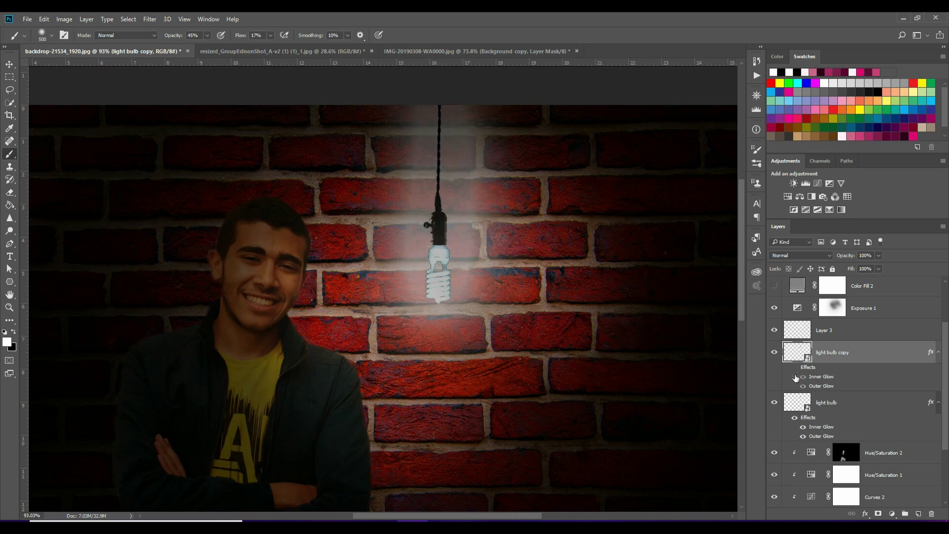
{"action": "left_click", "coordinate": [821, 404]}
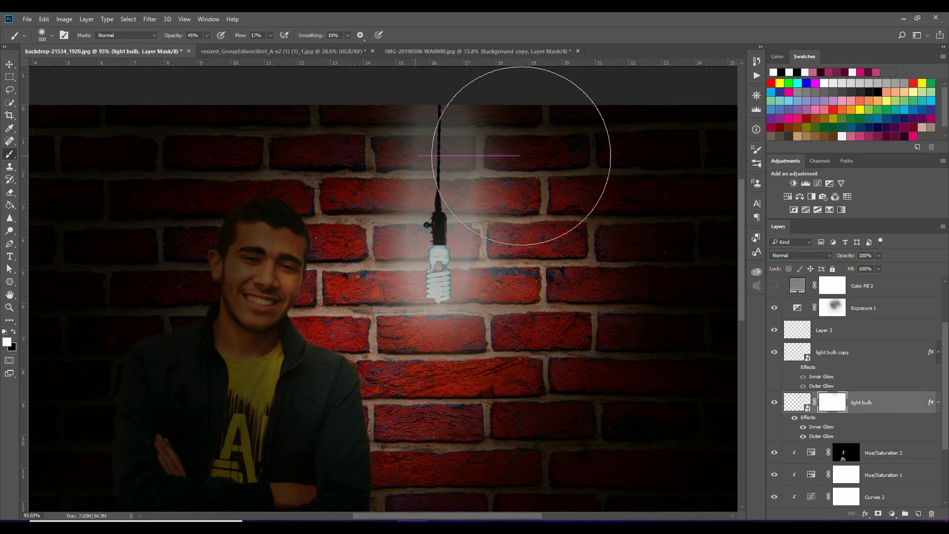
{"action": "left_click", "coordinate": [207, 36]}
{"action": "key", "text": "0"}
{"action": "key", "text": "x"}
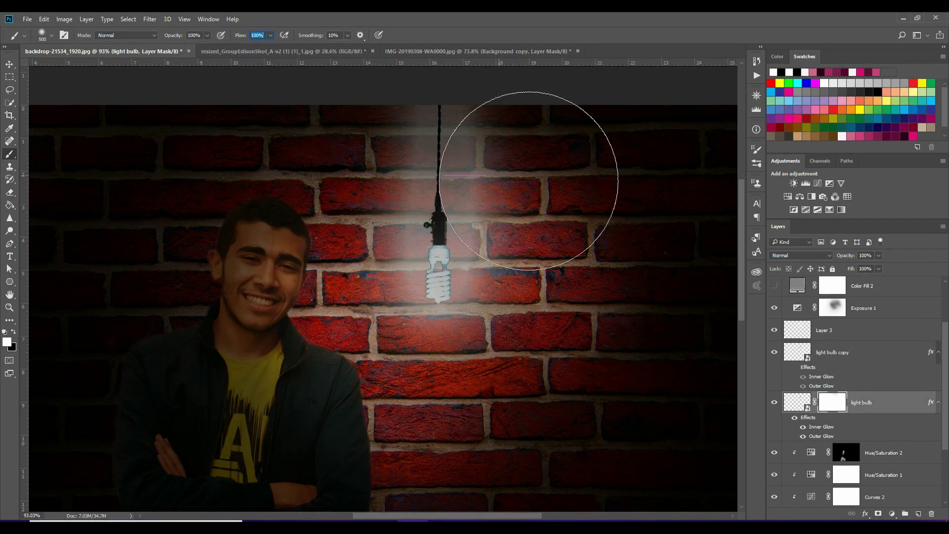
{"action": "mouse_move", "coordinate": [519, 166]}
{"action": "left_mouse_down"}
{"action": "mouse_move", "coordinate": [526, 159]}
{"action": "mouse_move", "coordinate": [451, 159]}
{"action": "left_mouse_up"}
{"action": "scroll", "coordinate": [502, 153], "scroll_direction": "down", "scroll_amount": 3}
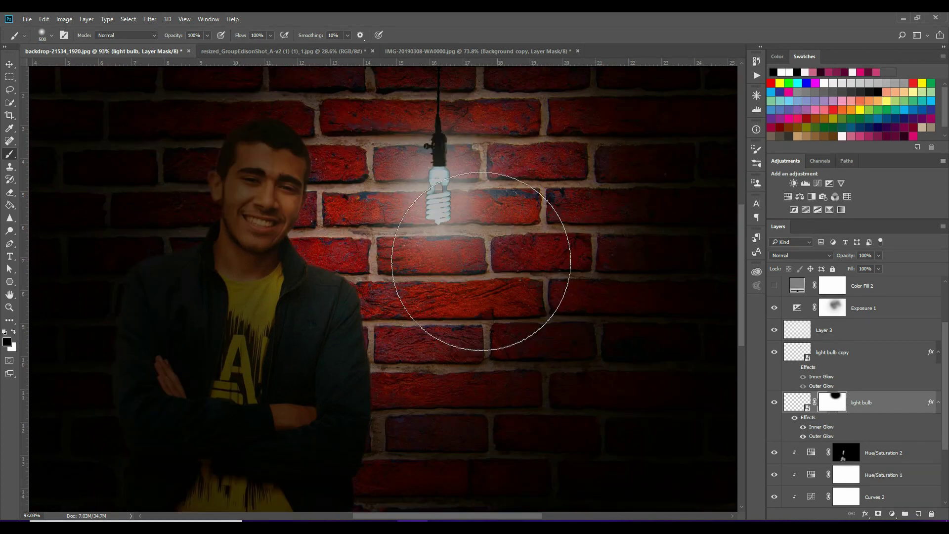
- Paint soft white around the bulb on Layer 3, set it to Soft Light, and enlarge the brush to 1300
{"action": "key", "text": "x"}
{"action": "key", "text": "alt+bracketright"}
{"action": "key", "text": "alt+bracketright"}
{"action": "key", "text": "bracketright"}
{"action": "key", "text": "bracketright"}
{"action": "key", "text": "bracketright"}
{"action": "left_click", "coordinate": [454, 208]}
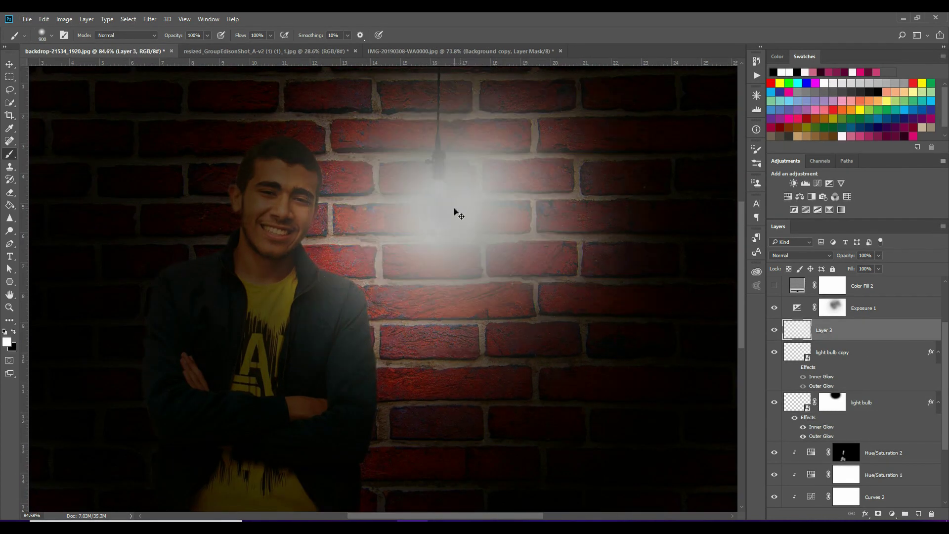
{"action": "left_click", "coordinate": [800, 255]}
{"action": "left_click", "coordinate": [801, 346]}
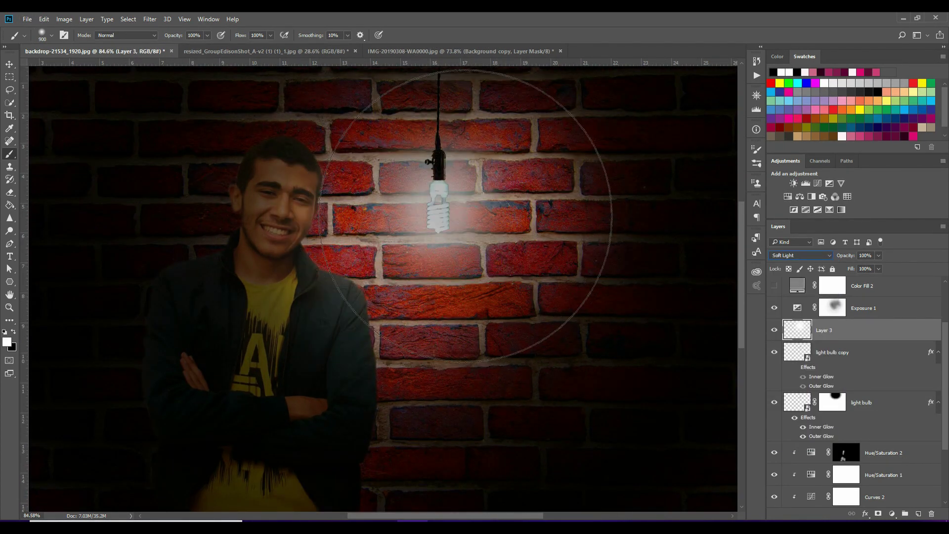
{"action": "key", "text": "bracketright"}
{"action": "key", "text": "bracketright"}
{"action": "key", "text": "bracketright"}
{"action": "scroll", "coordinate": [440, 220], "scroll_direction": "down", "scroll_amount": 5}
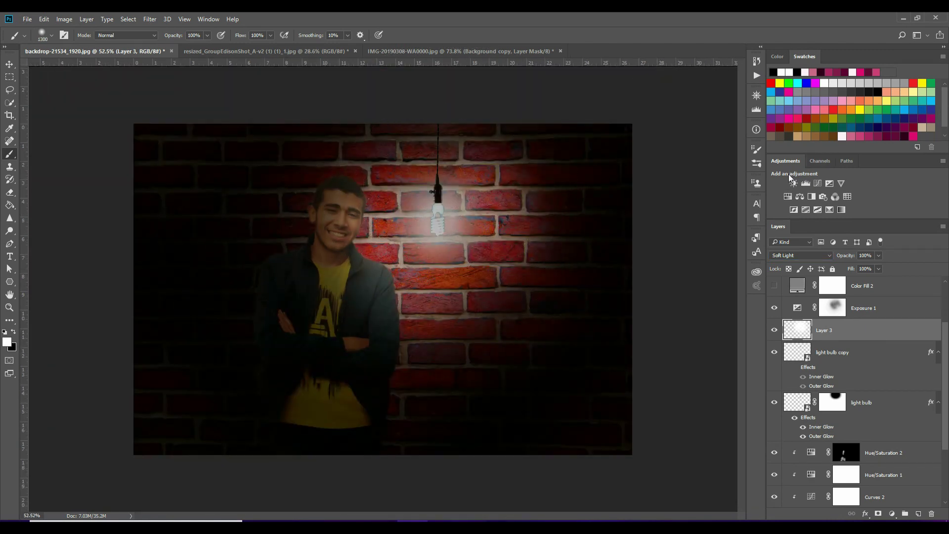
{"action": "scroll", "coordinate": [321, 290], "scroll_direction": "up", "scroll_amount": 3}
- Add a Curves 3 adjustment bent upward to brighten, clipped to the man's layer
{"action": "left_click", "coordinate": [882, 452]}
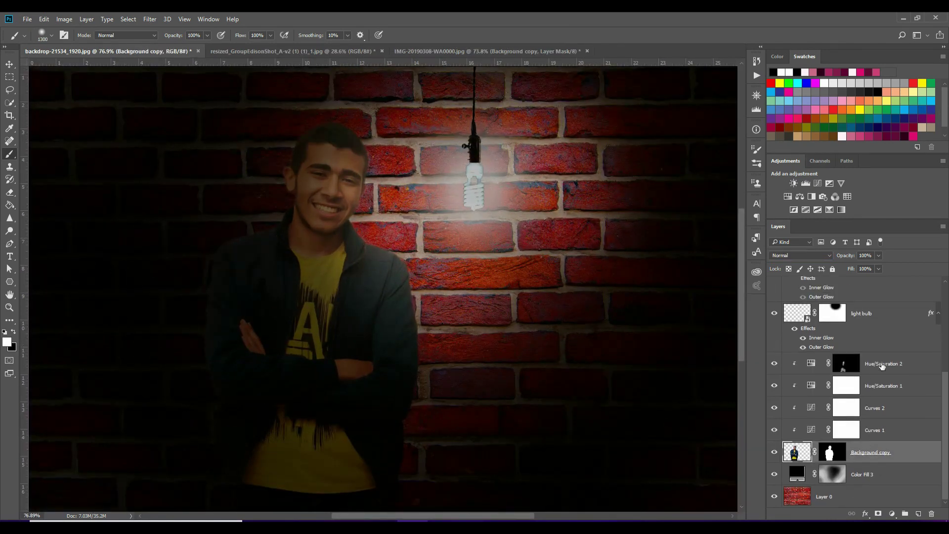
{"action": "scroll", "coordinate": [860, 395], "scroll_direction": "down", "scroll_amount": 2}
{"action": "left_click", "coordinate": [892, 514]}
{"action": "left_click", "coordinate": [863, 343]}
{"action": "left_click_drag", "start_coordinate": [519, 253], "coordinate": [517, 223]}
{"action": "key", "text": "ctrl+alt+g"}
{"action": "left_click", "coordinate": [562, 155]}
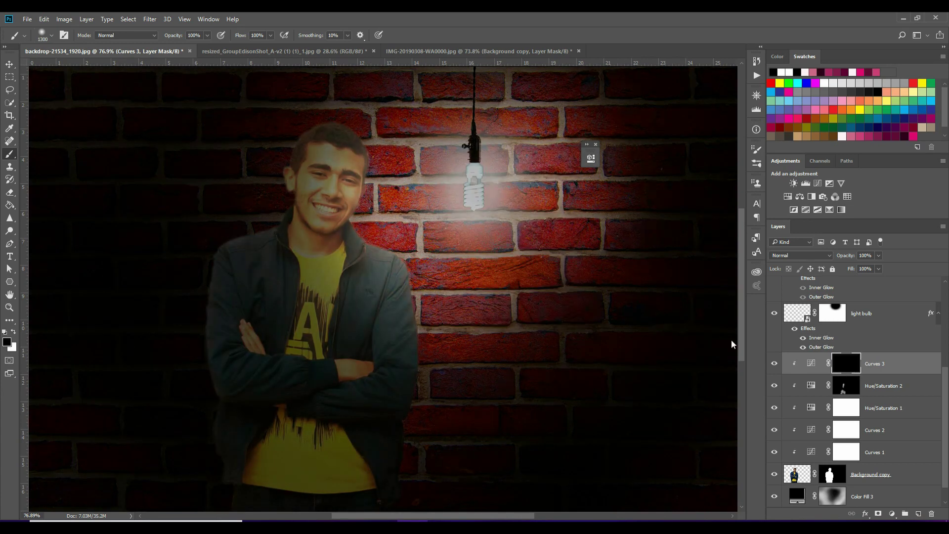
- Preview the mask in grayscale and paint brightening onto the man's face with a smaller brush
{"action": "scroll", "coordinate": [494, 222], "scroll_direction": "up", "scroll_amount": 3}
{"action": "left_click", "coordinate": [774, 288]}
{"action": "scroll", "coordinate": [510, 297], "scroll_direction": "up", "scroll_amount": 1}
{"action": "scroll", "coordinate": [510, 297], "scroll_direction": "up", "scroll_amount": 1}
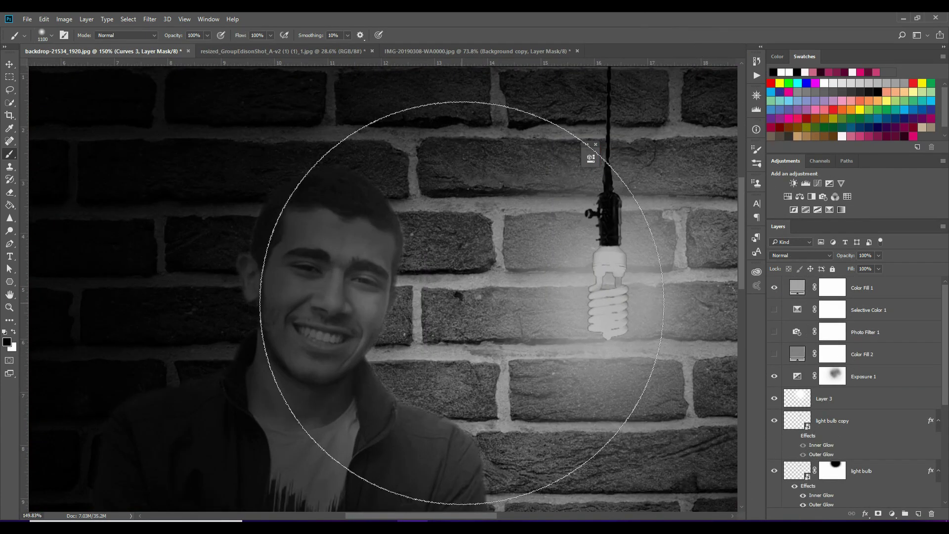
{"action": "key", "text": "bracketleft"}
{"action": "key", "text": "bracketleft"}
{"action": "key", "text": "bracketleft"}
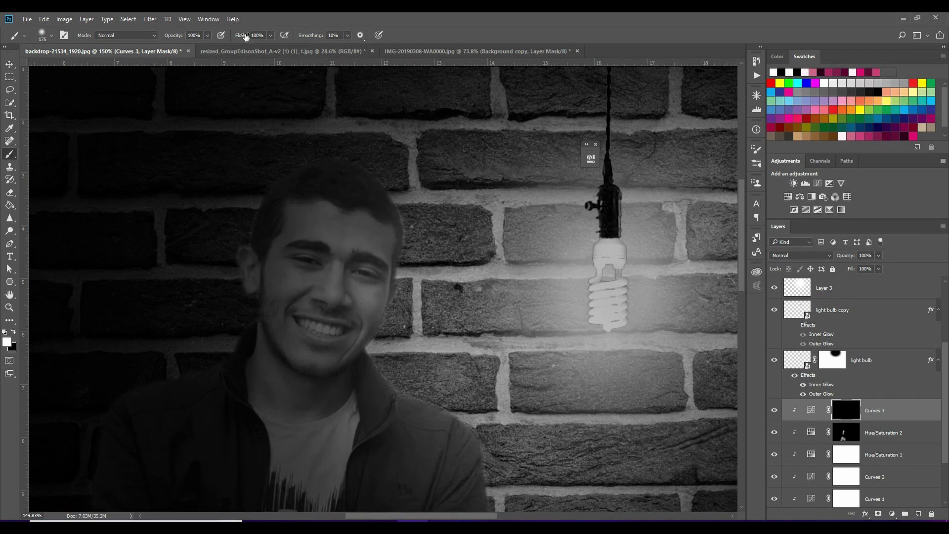
{"action": "left_click_drag", "start_coordinate": [421, 338], "coordinate": [415, 293]}
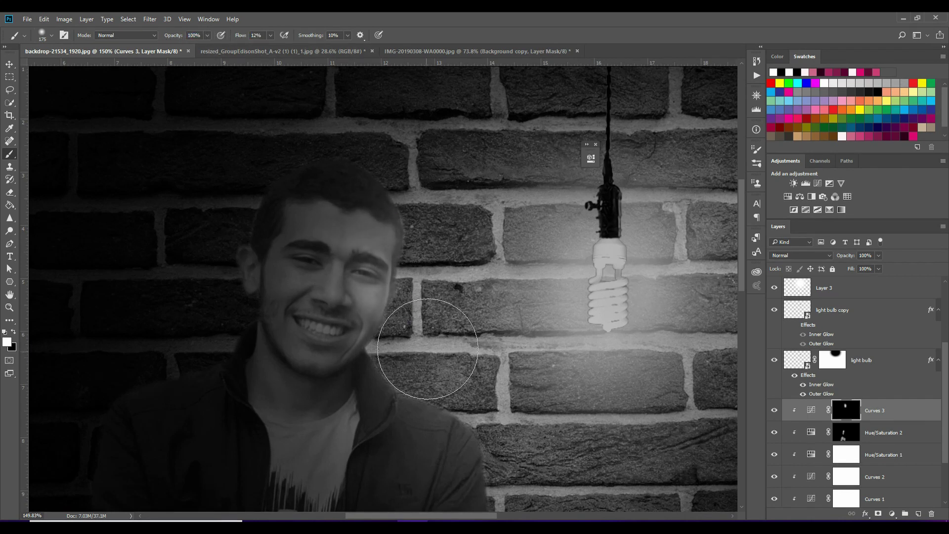
- Paint the Curves 3 mask over the shirt from the neck down to the letter A
{"action": "scroll", "coordinate": [427, 349], "scroll_direction": "down", "scroll_amount": 5}
{"action": "scroll", "coordinate": [435, 307], "scroll_direction": "down", "scroll_amount": 2}
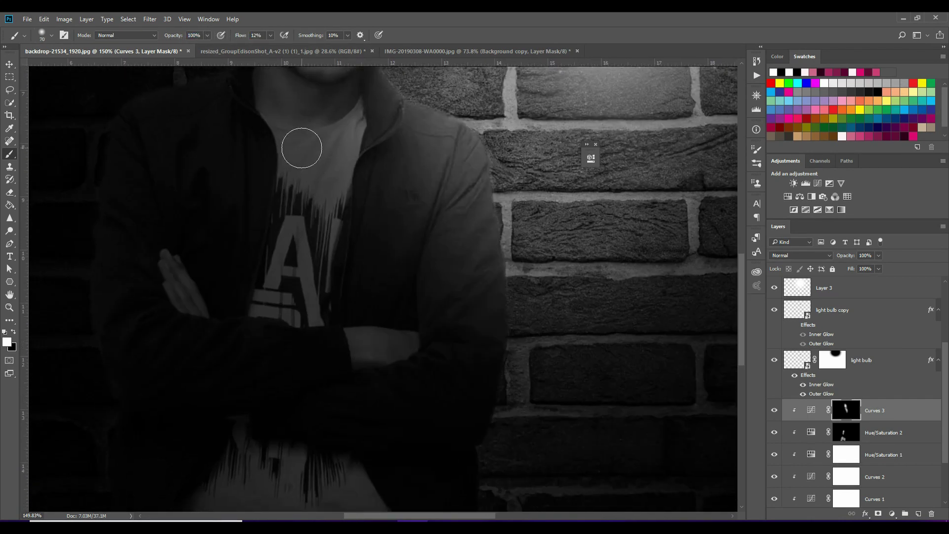
{"action": "mouse_move", "coordinate": [301, 148]}
{"action": "left_mouse_down"}
{"action": "mouse_move", "coordinate": [284, 299]}
{"action": "mouse_move", "coordinate": [188, 299]}
{"action": "left_mouse_up"}
{"action": "scroll", "coordinate": [313, 308], "scroll_direction": "up", "scroll_amount": 3}
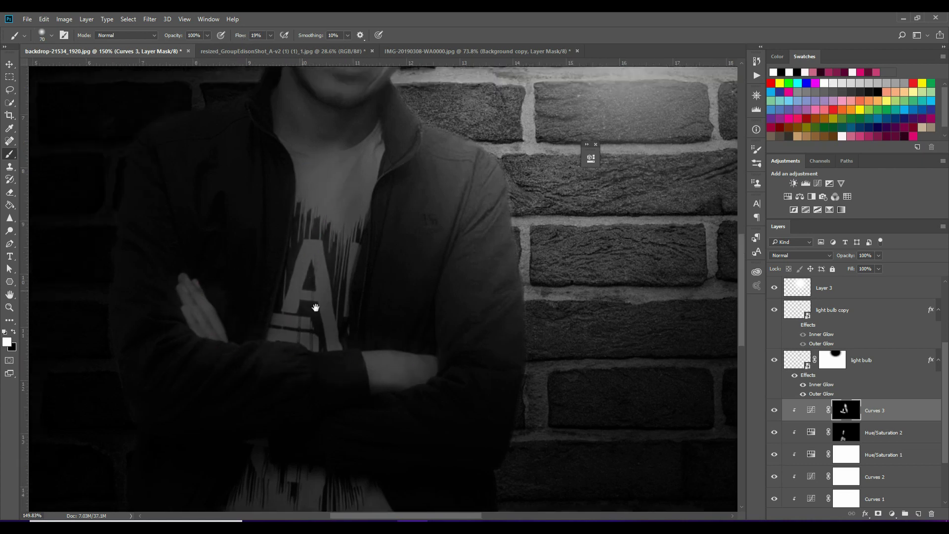
{"action": "scroll", "coordinate": [313, 307], "scroll_direction": "left", "scroll_amount": 2}
{"action": "scroll", "coordinate": [491, 281], "scroll_direction": "down", "scroll_amount": 5}
{"action": "scroll", "coordinate": [492, 281], "scroll_direction": "right", "scroll_amount": 1}
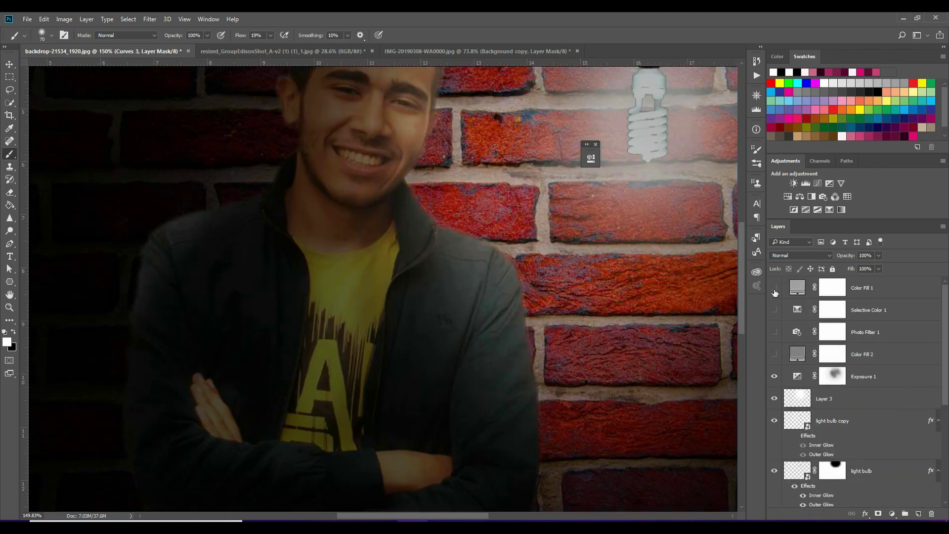
{"action": "scroll", "coordinate": [778, 415], "scroll_direction": "down", "scroll_amount": 2}
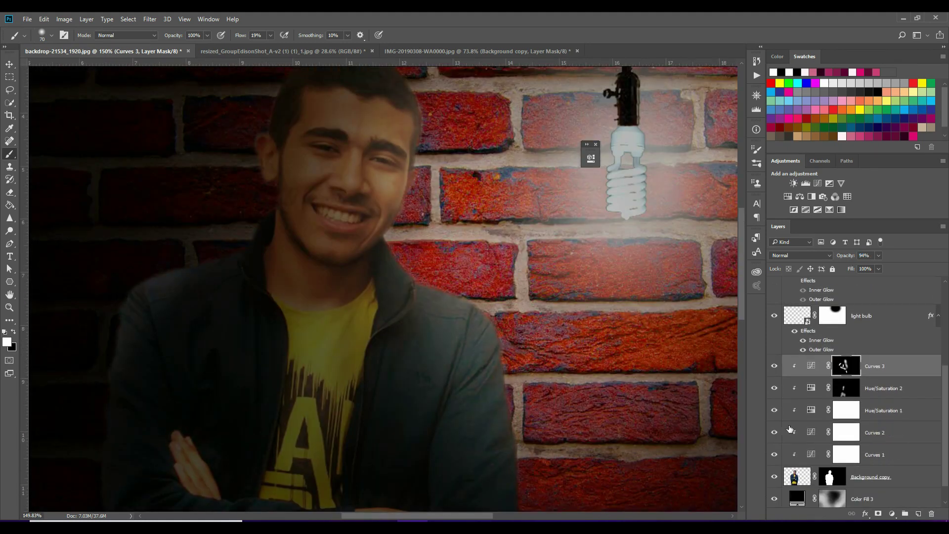
{"action": "scroll", "coordinate": [778, 415], "scroll_direction": "down", "scroll_amount": 2}
- Turn Curves 2 back on and restore its custom curve from History after a reset
{"action": "left_click", "coordinate": [774, 410]}
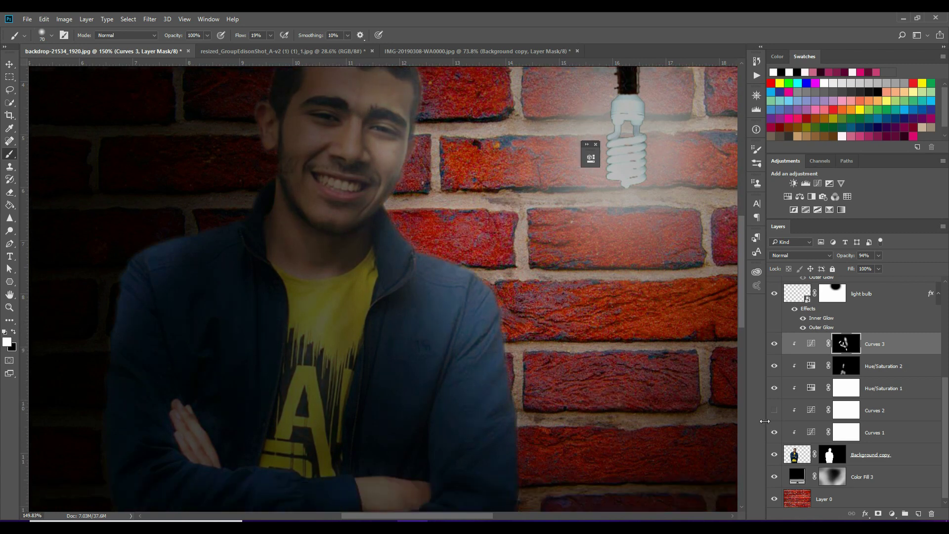
{"action": "double_click", "coordinate": [811, 410]}
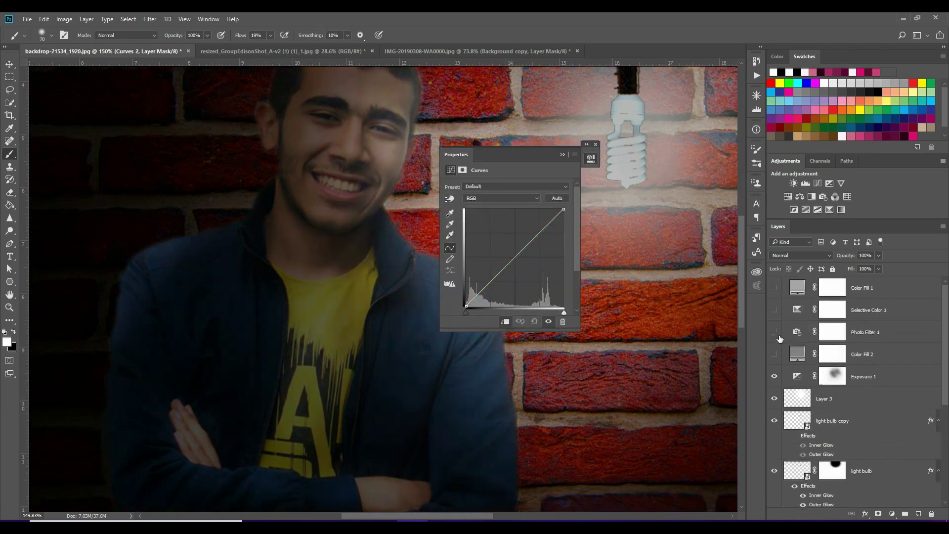
{"action": "left_click", "coordinate": [534, 322]}
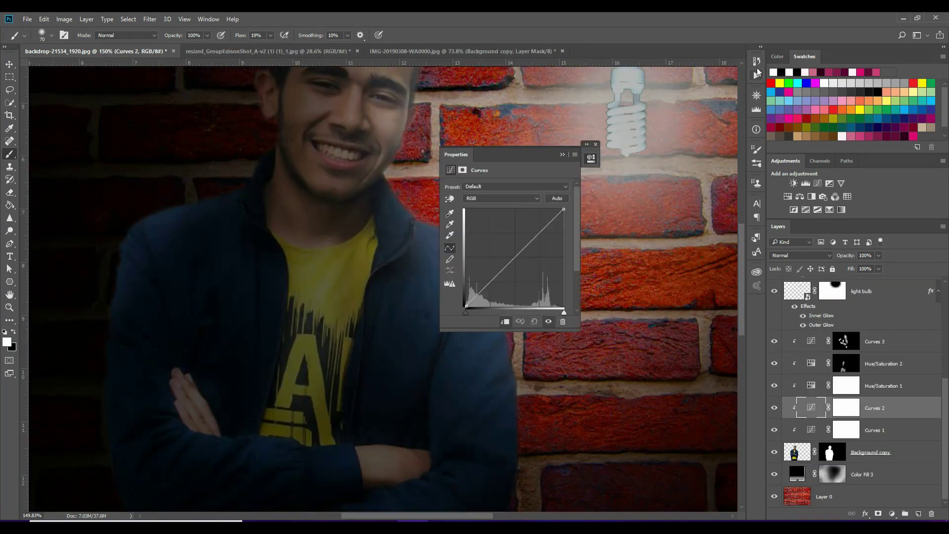
{"action": "left_click", "coordinate": [756, 61]}
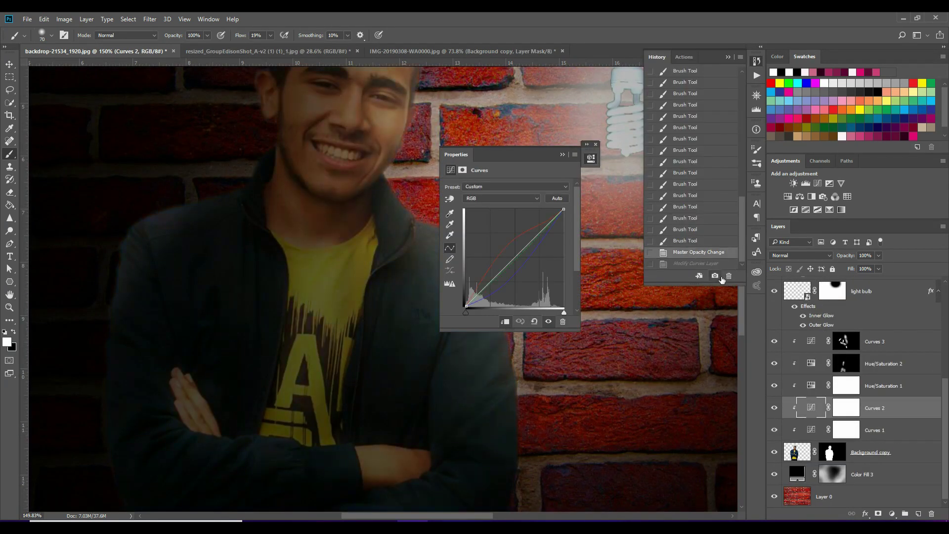
{"action": "left_click", "coordinate": [692, 263]}
- Flatten the Curves 2 Red channel toward the diagonal and lower the Green curve
{"action": "key", "text": "alt+3"}
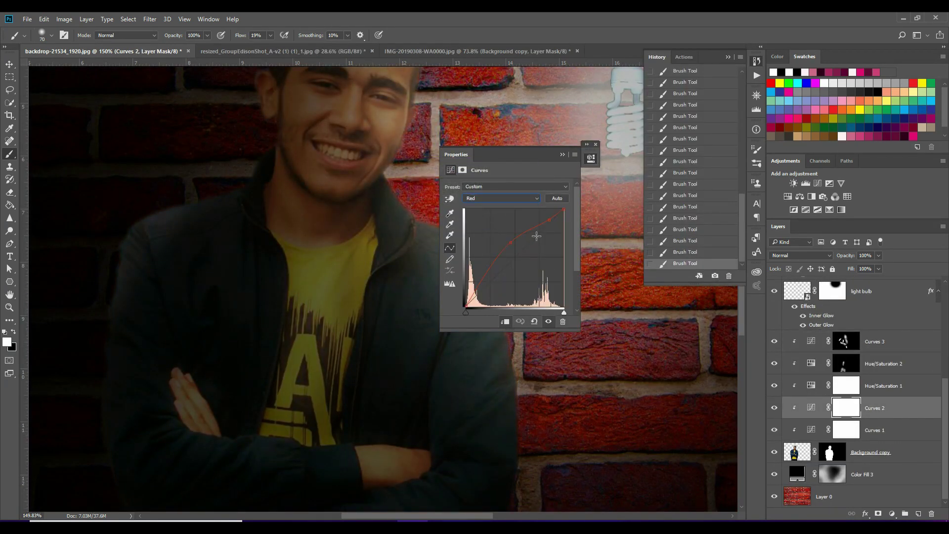
{"action": "left_click_drag", "start_coordinate": [515, 241], "coordinate": [515, 259]}
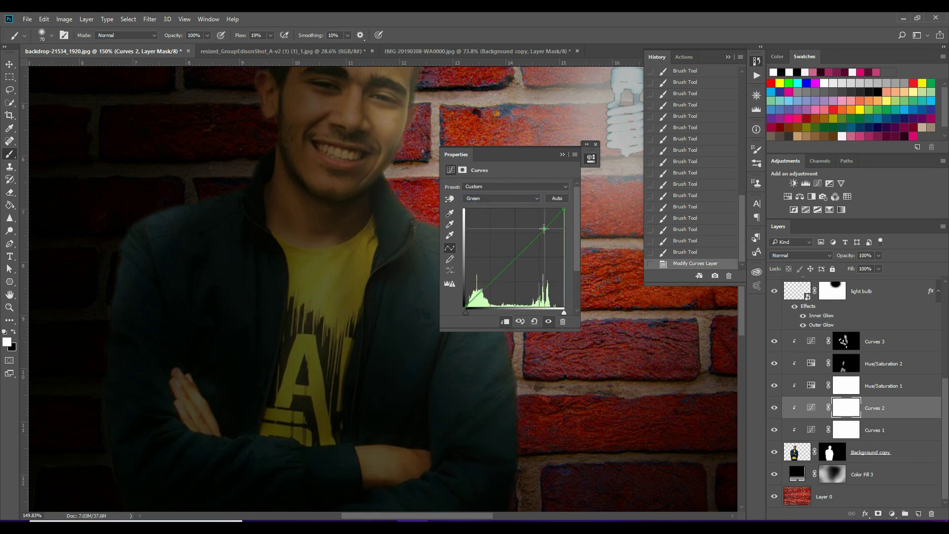
{"action": "left_click_drag", "start_coordinate": [544, 228], "coordinate": [541, 236]}
{"action": "scroll", "coordinate": [346, 286], "scroll_direction": "up", "scroll_amount": 3}
{"action": "scroll", "coordinate": [345, 287], "scroll_direction": "up", "scroll_amount": 3}
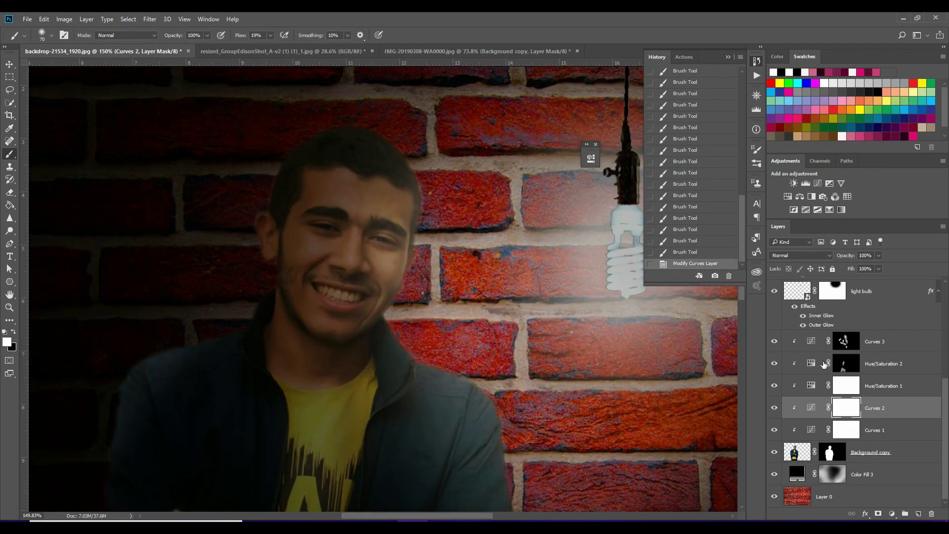
{"action": "left_click", "coordinate": [846, 341]}
- Add a Solid Color fill layer above Curves 3
{"action": "left_click", "coordinate": [774, 341]}
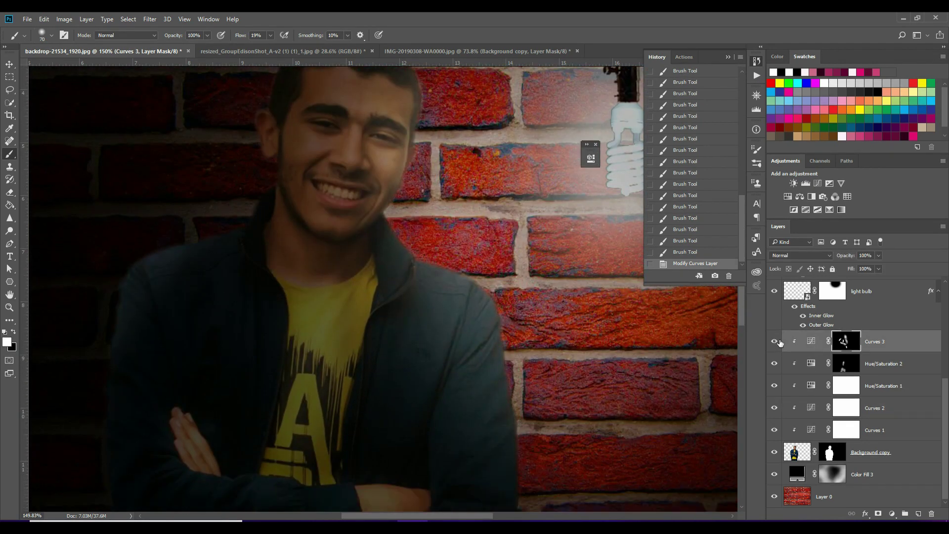
{"action": "left_click", "coordinate": [892, 514]}
{"action": "left_click", "coordinate": [835, 280]}
- Make Color Fill 4 white with the Curves 3 mask, clipped, Soft Light, and hide Curves 3
{"action": "key", "text": "Return"}
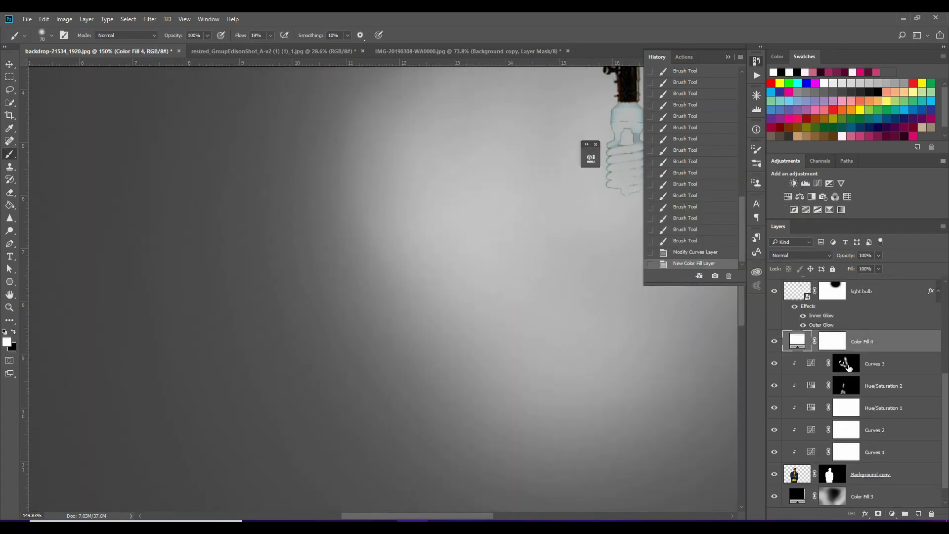
{"action": "left_click_drag", "start_coordinate": [848, 367], "coordinate": [832, 341]}
{"action": "key", "text": "Return"}
{"action": "left_click", "coordinate": [801, 255]}
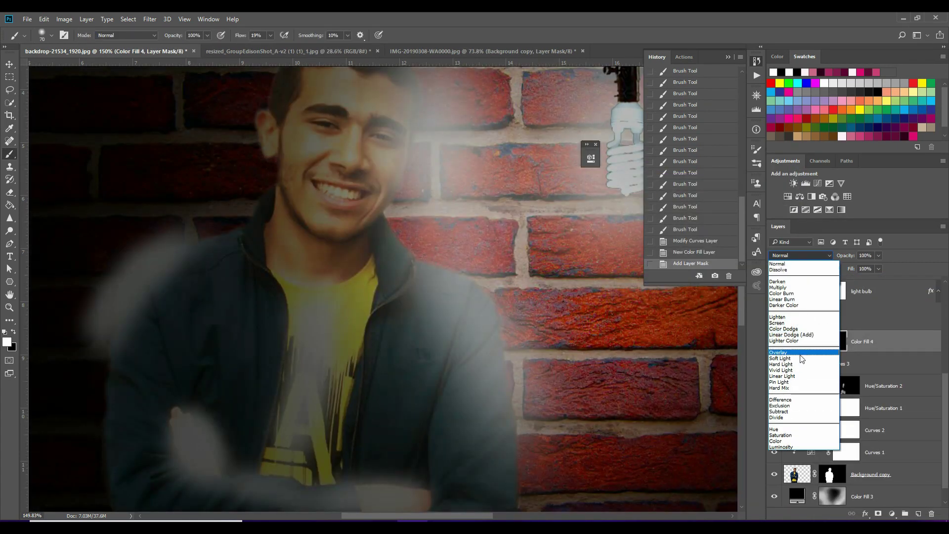
{"action": "right_click", "coordinate": [882, 342]}
{"action": "left_click", "coordinate": [662, 299]}
{"action": "left_click", "coordinate": [800, 255]}
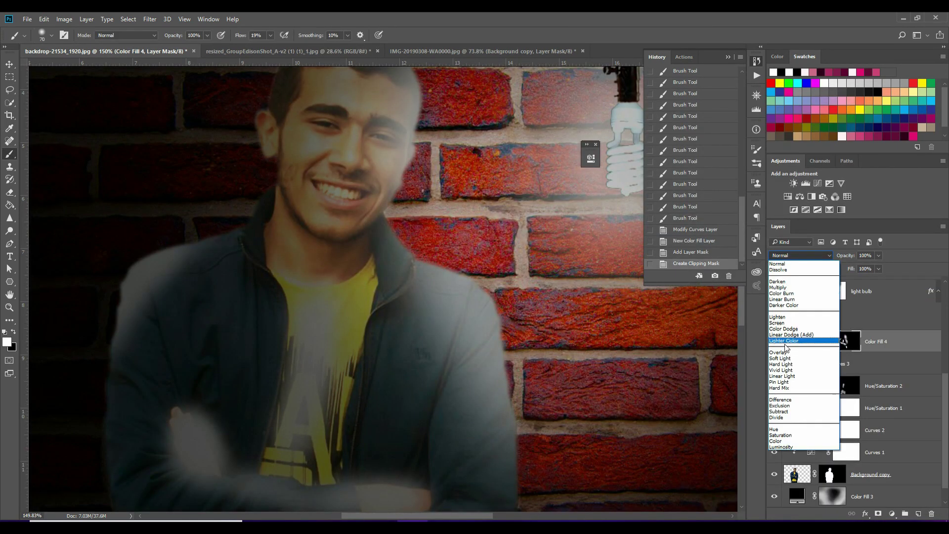
{"action": "left_click", "coordinate": [780, 358]}
{"action": "left_click", "coordinate": [774, 364]}
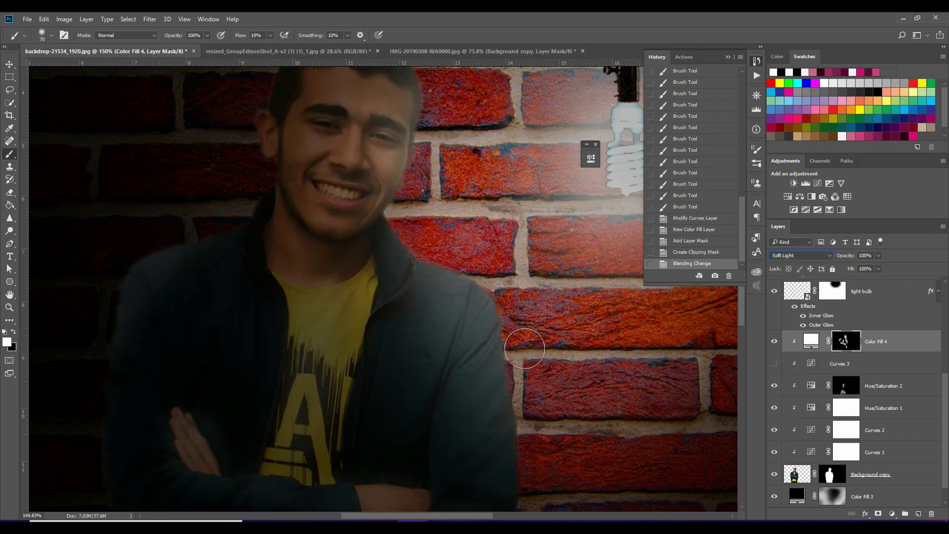
- Clip black Color Fill 5, invert its mask, and paint white to darken the shirt
{"action": "left_click_drag", "start_coordinate": [548, 240], "coordinate": [560, 302]}
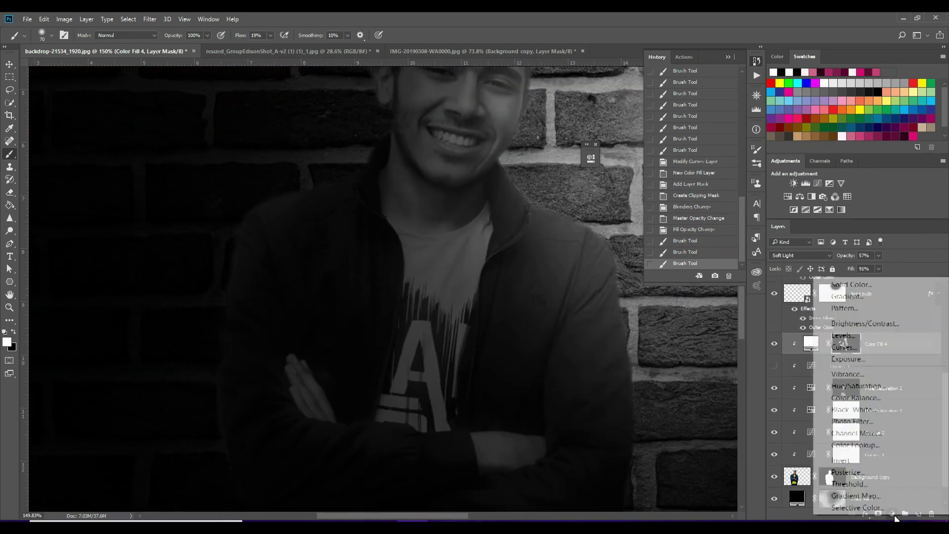
{"action": "key", "text": "ctrl+alt+g"}
{"action": "key", "text": "ctrl+i"}
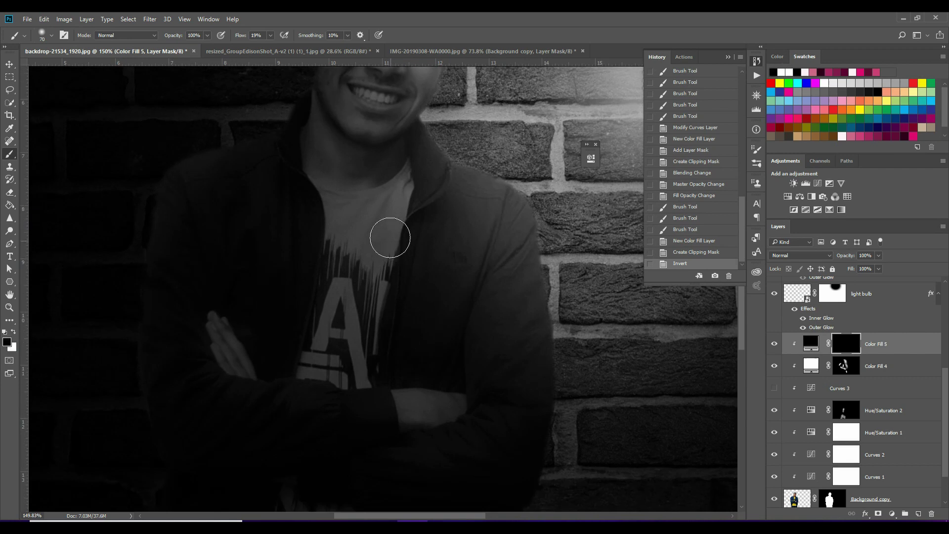
{"action": "key", "text": "x"}
{"action": "mouse_move", "coordinate": [390, 237]}
{"action": "left_mouse_down"}
{"action": "mouse_move", "coordinate": [358, 348]}
{"action": "mouse_move", "coordinate": [384, 293]}
{"action": "mouse_move", "coordinate": [199, 170]}
{"action": "mouse_move", "coordinate": [257, 467]}
{"action": "mouse_move", "coordinate": [218, 170]}
{"action": "left_mouse_up"}
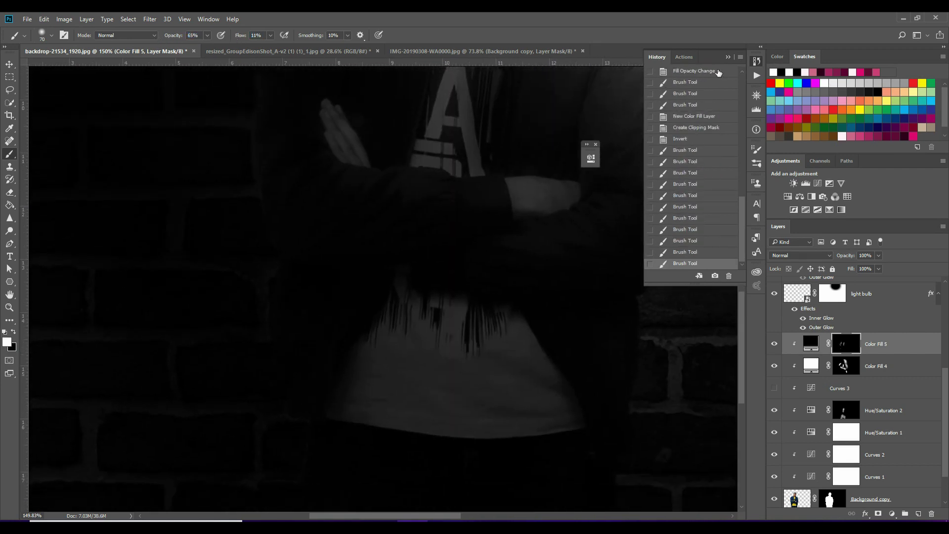
{"action": "mouse_move", "coordinate": [600, 367]}
{"action": "left_mouse_down"}
{"action": "mouse_move", "coordinate": [483, 347]}
{"action": "mouse_move", "coordinate": [462, 319]}
{"action": "left_mouse_up"}
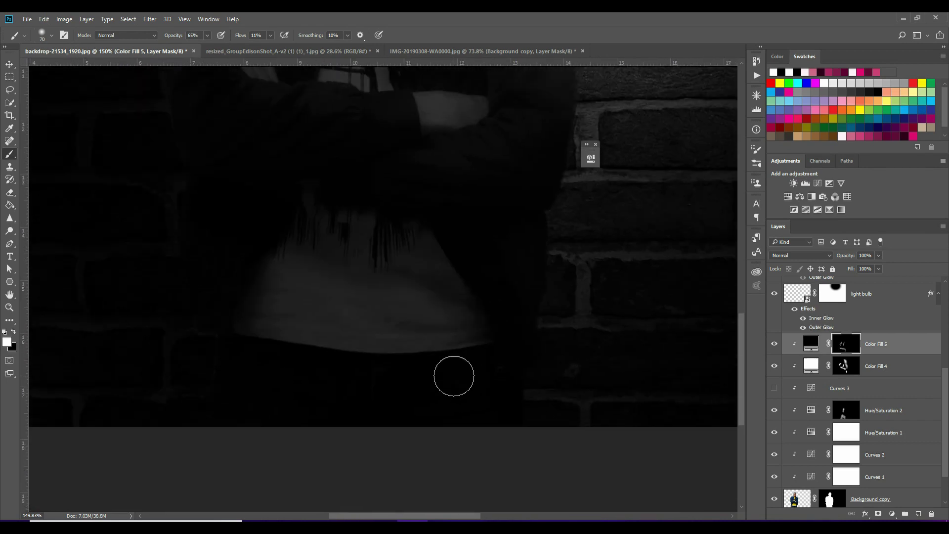
{"action": "mouse_move", "coordinate": [255, 350]}
{"action": "left_mouse_down"}
{"action": "mouse_move", "coordinate": [287, 329]}
{"action": "mouse_move", "coordinate": [317, 408]}
{"action": "left_mouse_up"}
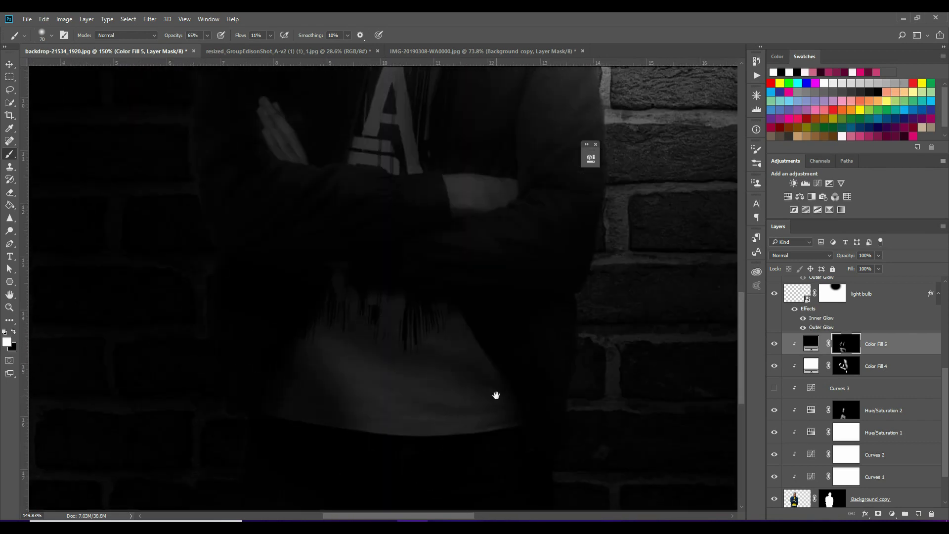
{"action": "scroll", "coordinate": [487, 398], "scroll_direction": "up", "scroll_amount": 3}
{"action": "scroll", "coordinate": [267, 252], "scroll_direction": "up", "scroll_amount": 2}
{"action": "scroll", "coordinate": [317, 221], "scroll_direction": "left", "scroll_amount": 3}
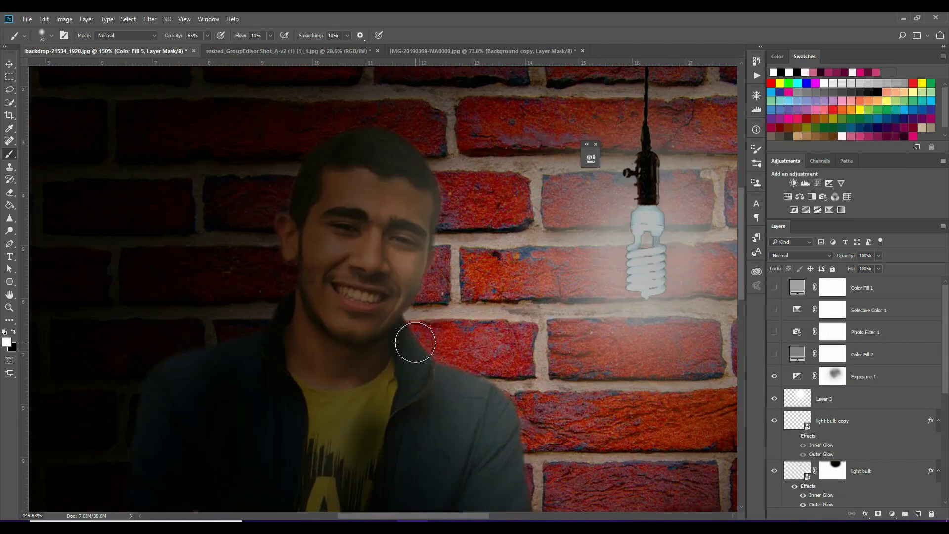
- Undo a trial S-curve on Curves 3 and bow its midpoint down to darken the man
{"action": "scroll", "coordinate": [850, 396], "scroll_direction": "down", "scroll_amount": 5}
{"action": "double_click", "coordinate": [811, 366]}
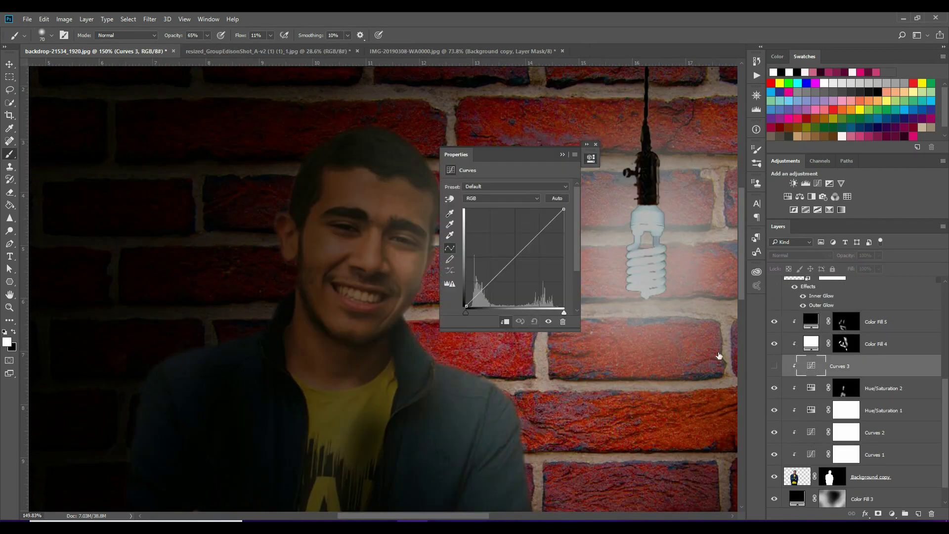
{"action": "left_click_drag", "start_coordinate": [538, 271], "coordinate": [540, 221]}
{"action": "left_click_drag", "start_coordinate": [498, 269], "coordinate": [501, 281]}
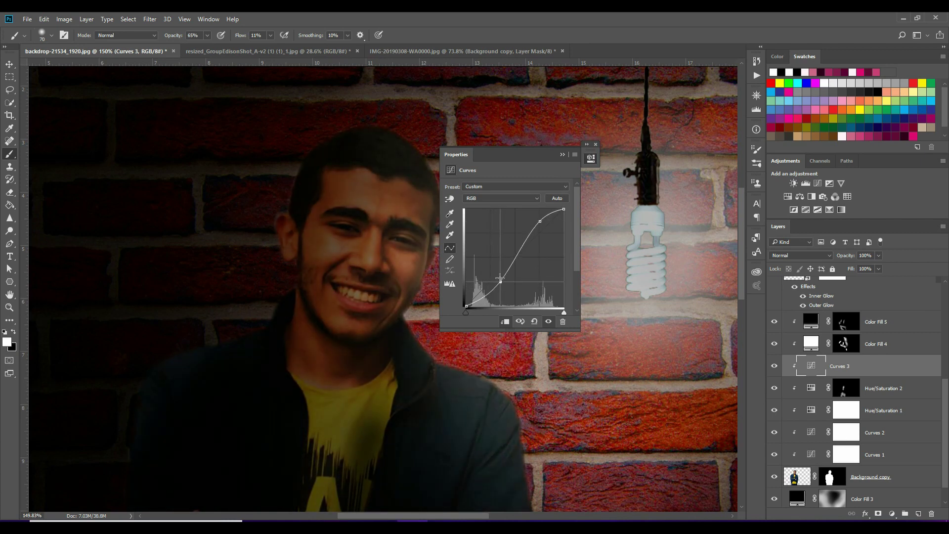
{"action": "key", "text": "ctrl+z"}
{"action": "key", "text": "ctrl+z"}
{"action": "key", "text": "ctrl+z"}
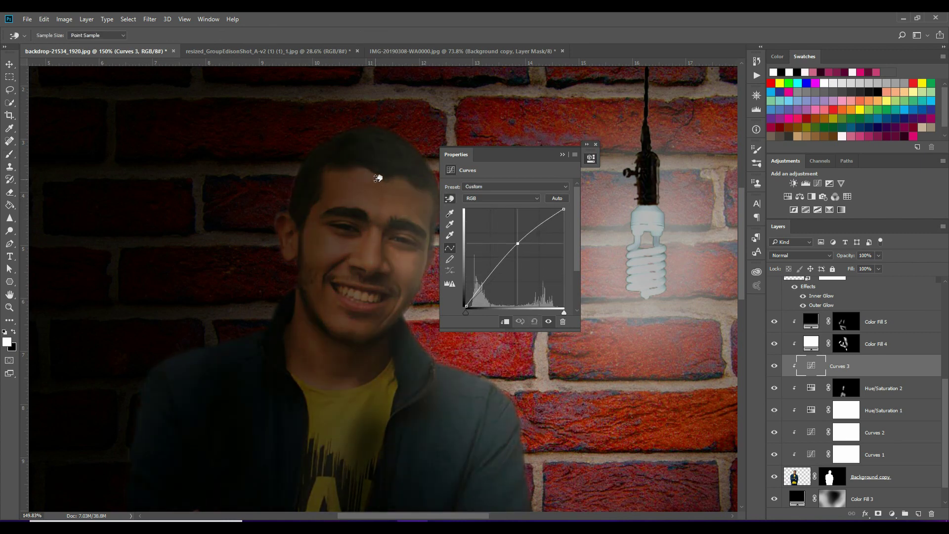
{"action": "left_click_drag", "start_coordinate": [518, 243], "coordinate": [497, 287]}
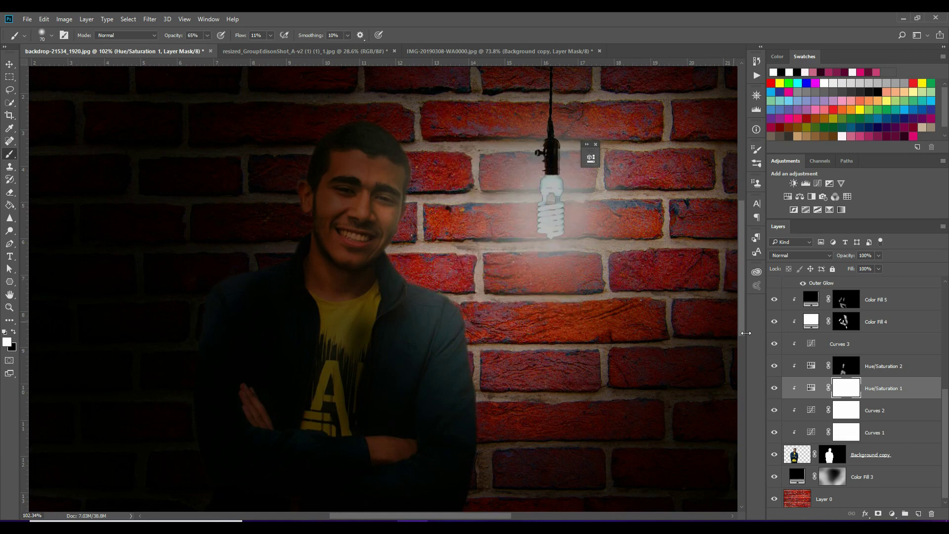
{"action": "key", "text": "alt+space"}
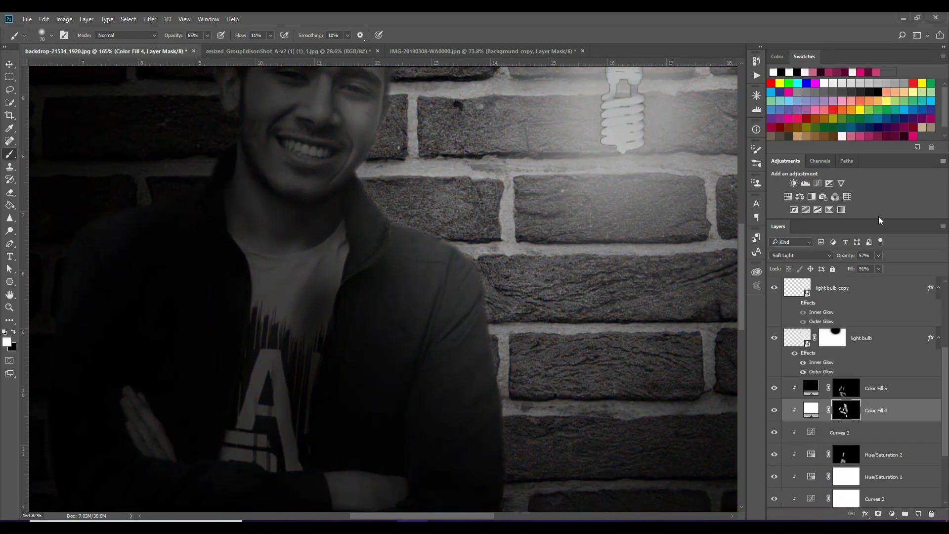
- Select Color Fill 5 and work its mask over the man's shirt and face
{"action": "scroll", "coordinate": [808, 351], "scroll_direction": "down", "scroll_amount": 3}
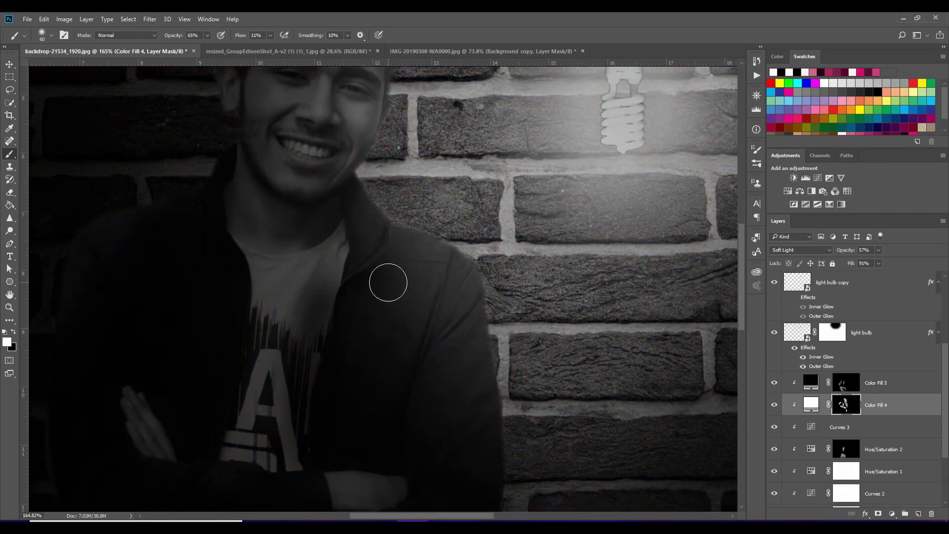
{"action": "scroll", "coordinate": [322, 213], "scroll_direction": "up", "scroll_amount": 5}
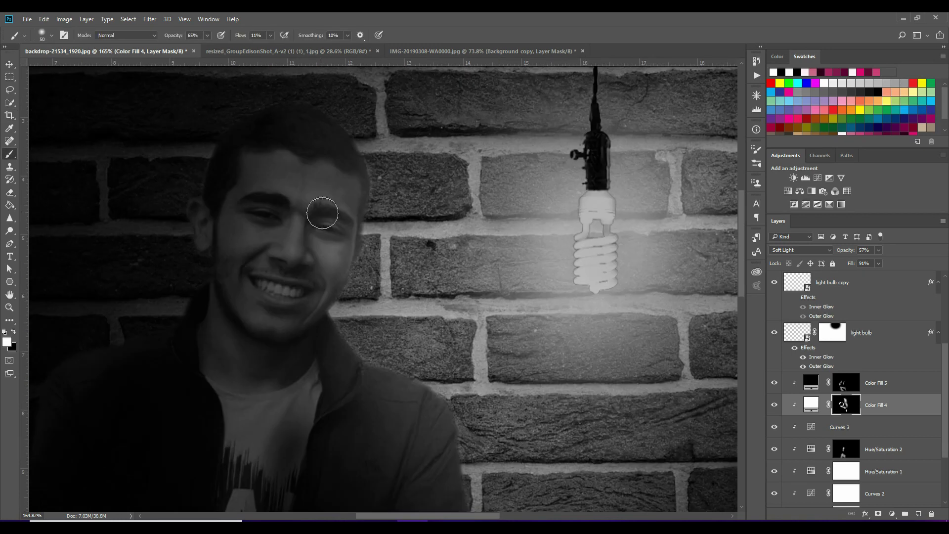
{"action": "left_click", "coordinate": [786, 382]}
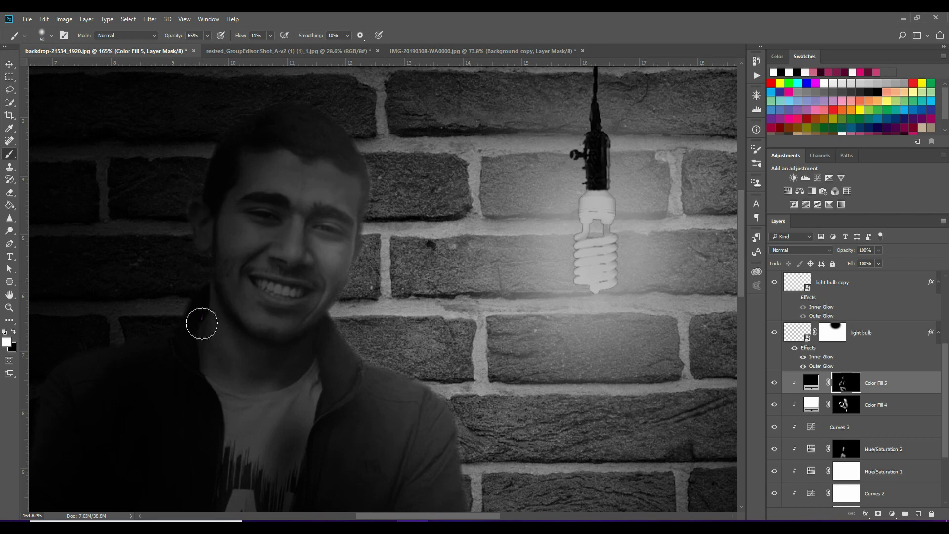
{"action": "left_click_drag", "start_coordinate": [257, 384], "coordinate": [237, 289]}
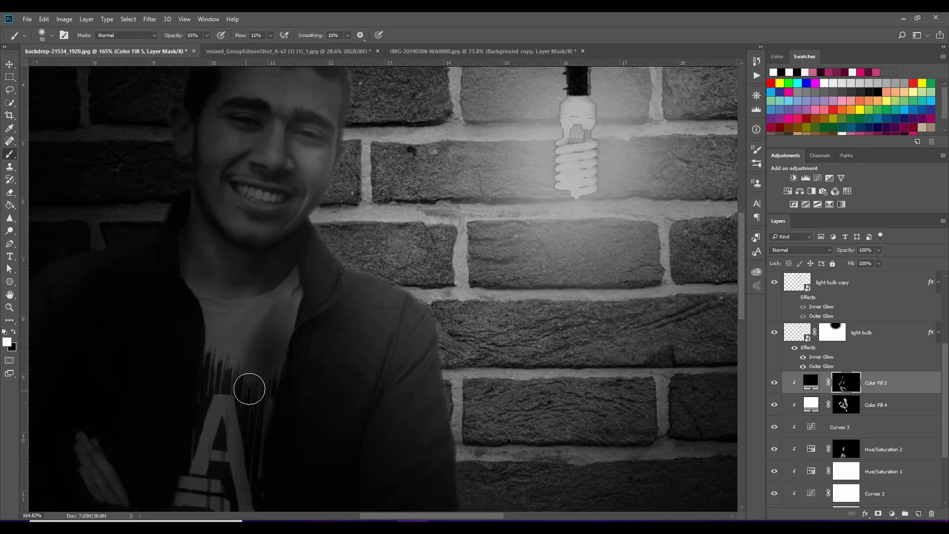
{"action": "mouse_move", "coordinate": [231, 401]}
{"action": "left_mouse_down"}
{"action": "mouse_move", "coordinate": [254, 281]}
{"action": "mouse_move", "coordinate": [348, 408]}
{"action": "left_mouse_up"}
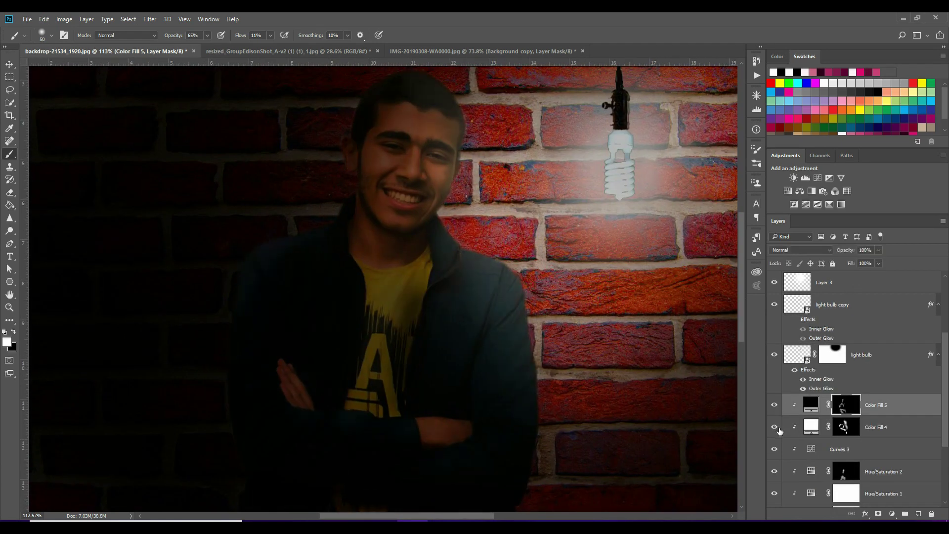
- Raise Color Fill 4's opacity to 60% and target its layer mask
{"action": "left_click", "coordinate": [811, 426]}
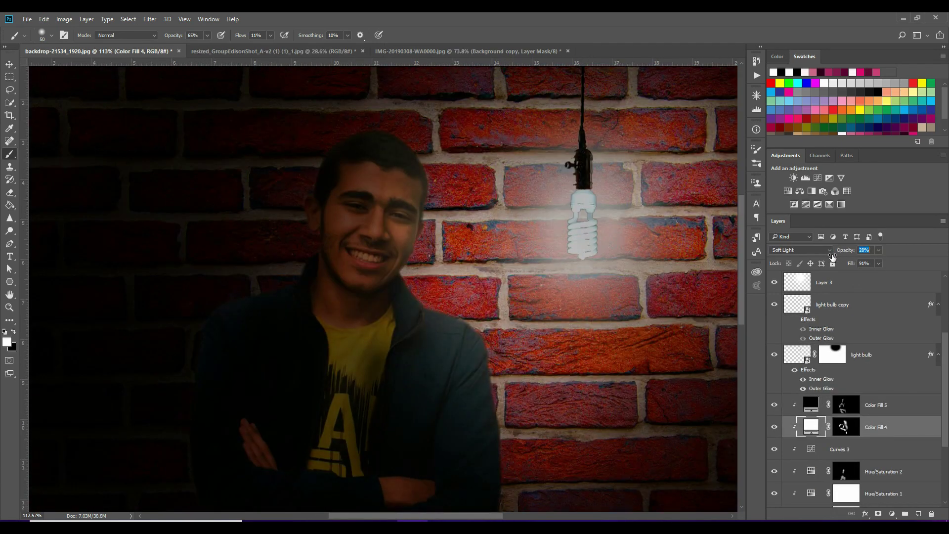
{"action": "left_click_drag", "start_coordinate": [840, 255], "coordinate": [851, 254]}
{"action": "left_click", "coordinate": [856, 435]}
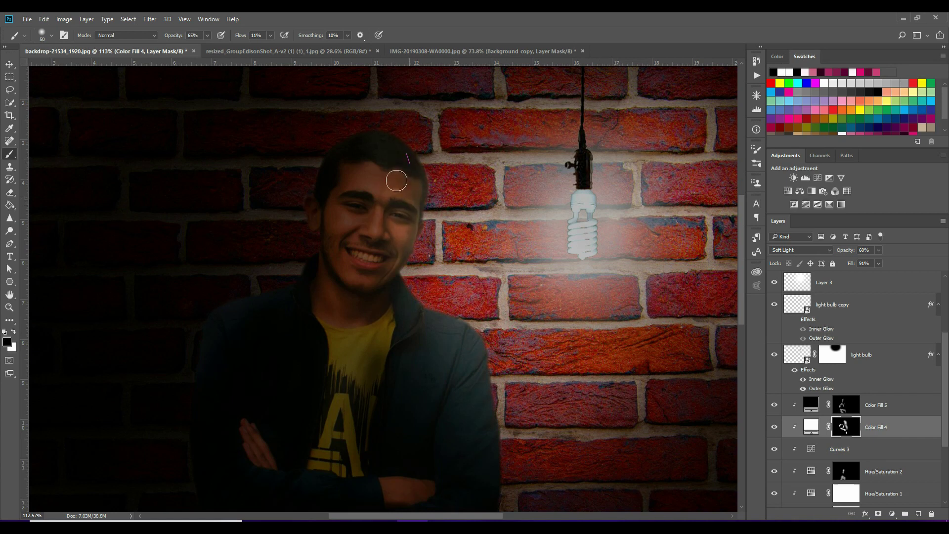
{"action": "scroll", "coordinate": [396, 181], "scroll_direction": "down", "scroll_amount": 3}
{"action": "scroll", "coordinate": [486, 219], "scroll_direction": "down", "scroll_amount": 3}
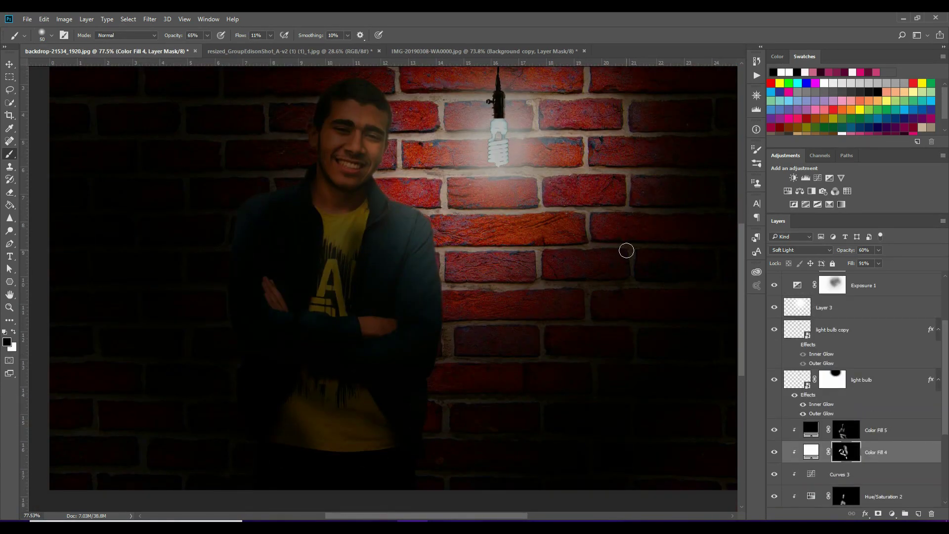
{"action": "left_click_drag", "start_coordinate": [626, 251], "coordinate": [569, 279]}
{"action": "scroll", "coordinate": [822, 426], "scroll_direction": "down", "scroll_amount": 2}
- Add black Color Fill 6 above Color Fill 5, fill its mask black, paint white near the bottom-left with a 600 px brush
{"action": "left_click", "coordinate": [810, 385]}
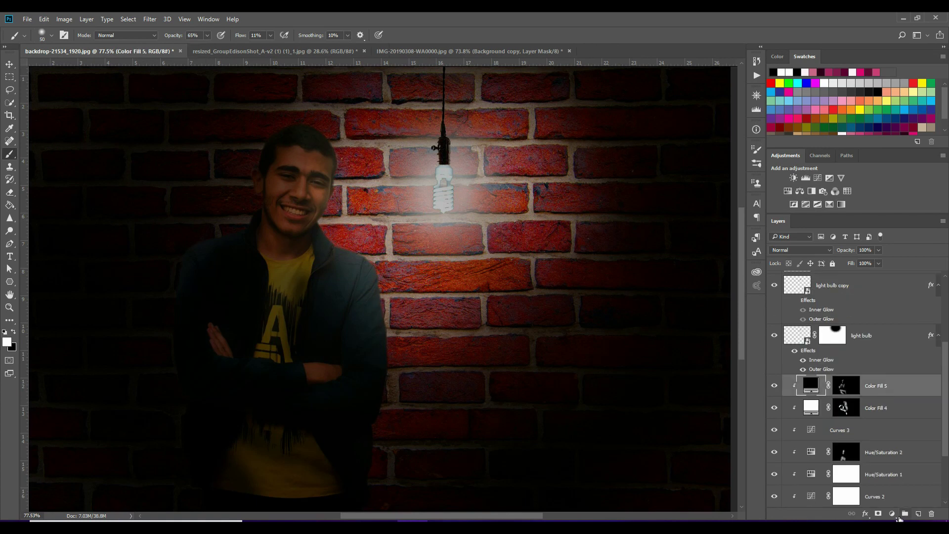
{"action": "left_click", "coordinate": [892, 514]}
{"action": "left_click", "coordinate": [841, 279]}
{"action": "key", "text": "Return"}
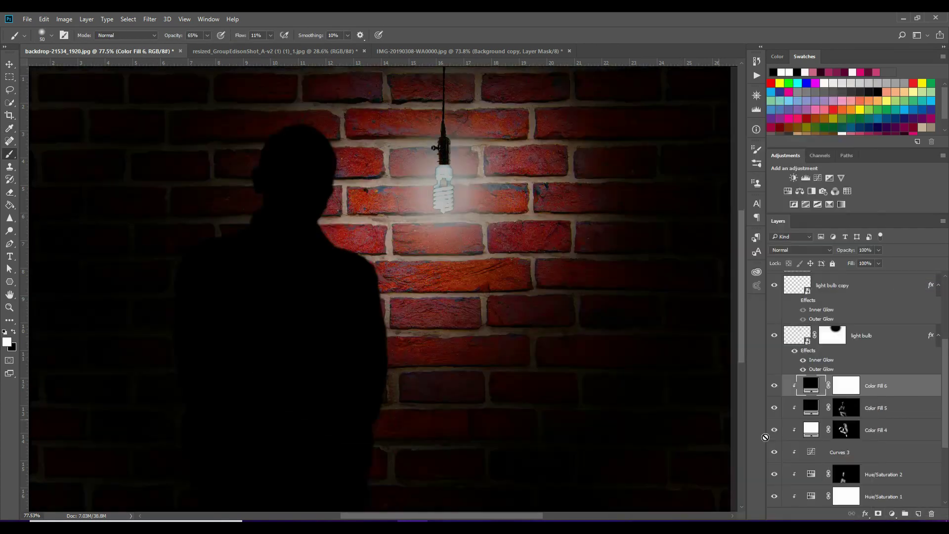
{"action": "scroll", "coordinate": [841, 395], "scroll_direction": "down", "scroll_amount": 2}
{"action": "left_click", "coordinate": [846, 319]}
{"action": "key", "text": "x"}
{"action": "key", "text": "alt+BackSpace"}
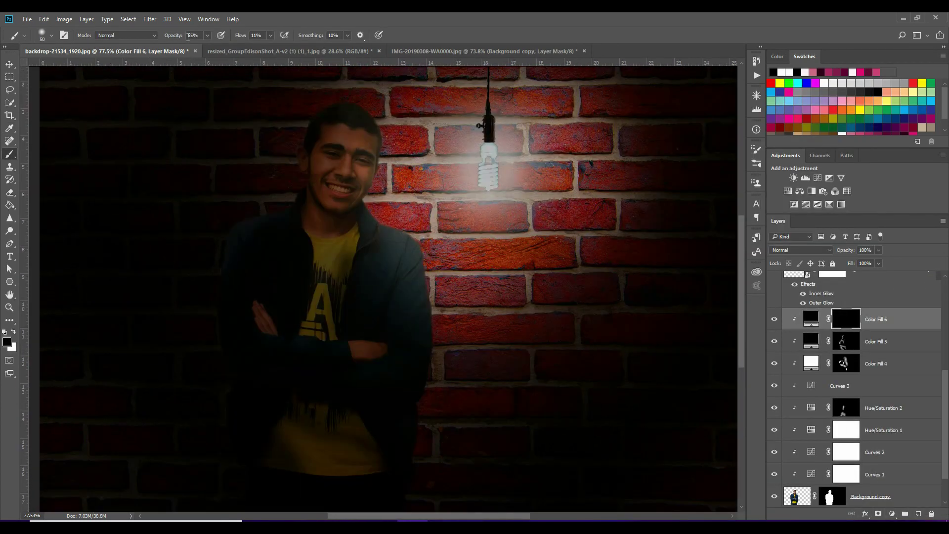
{"action": "key", "text": "bracketright"}
{"action": "key", "text": "bracketright"}
{"action": "key", "text": "bracketright"}
{"action": "key", "text": "x"}
{"action": "left_click_drag", "start_coordinate": [276, 450], "coordinate": [229, 417]}
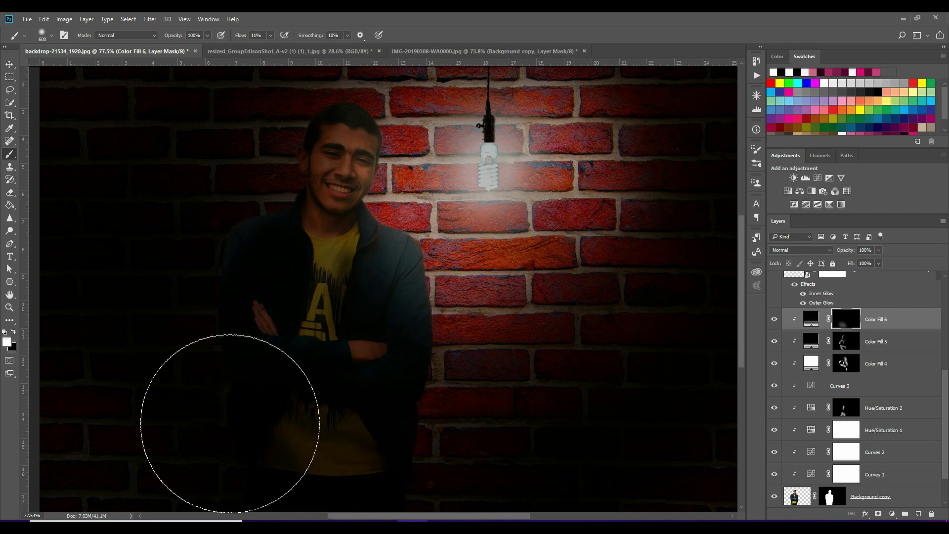
{"action": "scroll", "coordinate": [840, 396], "scroll_direction": "down", "scroll_amount": 2}
- Target the Color Fill 3 vignette mask and look over the image edges
{"action": "left_click", "coordinate": [832, 474]}
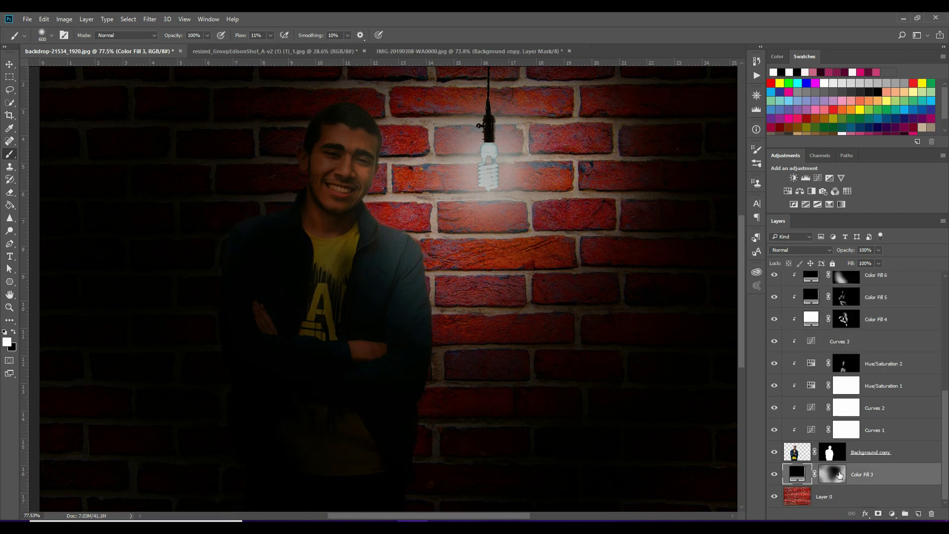
{"action": "left_click_drag", "start_coordinate": [143, 207], "coordinate": [205, 415]}
{"action": "left_click_drag", "start_coordinate": [95, 392], "coordinate": [23, 248]}
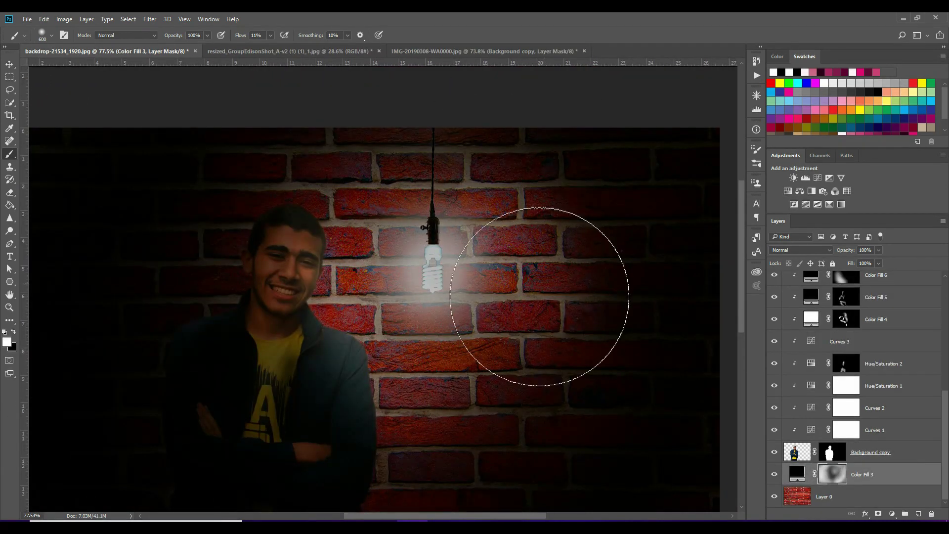
{"action": "left_click_drag", "start_coordinate": [339, 341], "coordinate": [261, 233]}
{"action": "left_click_drag", "start_coordinate": [324, 280], "coordinate": [199, 21]}
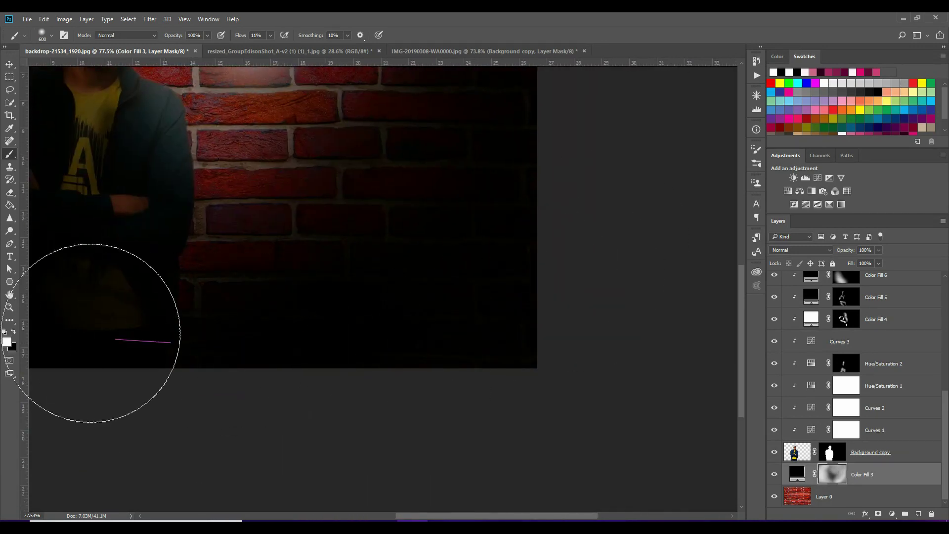
{"action": "left_click_drag", "start_coordinate": [233, 151], "coordinate": [439, 441]}
{"action": "scroll", "coordinate": [439, 441], "scroll_direction": "down", "scroll_amount": 2}
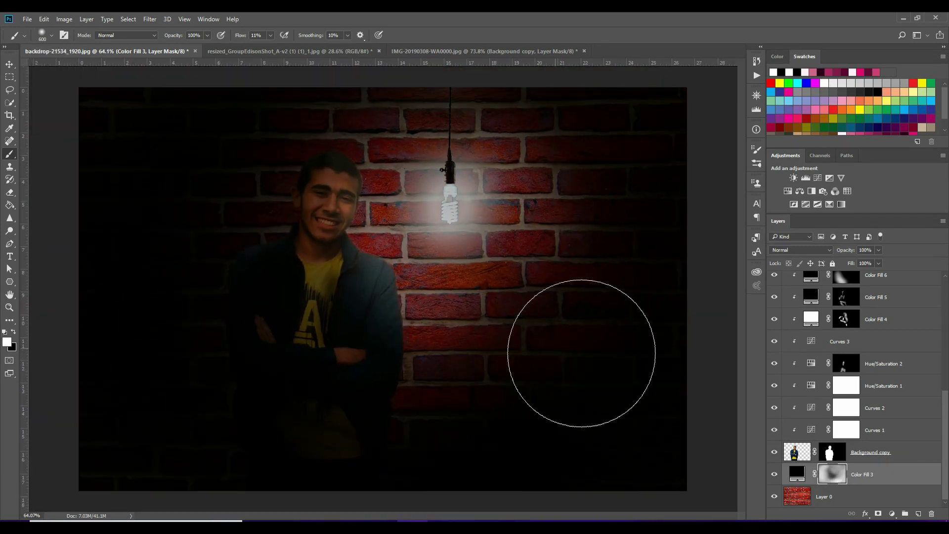
{"action": "scroll", "coordinate": [491, 349], "scroll_direction": "up", "scroll_amount": 1}
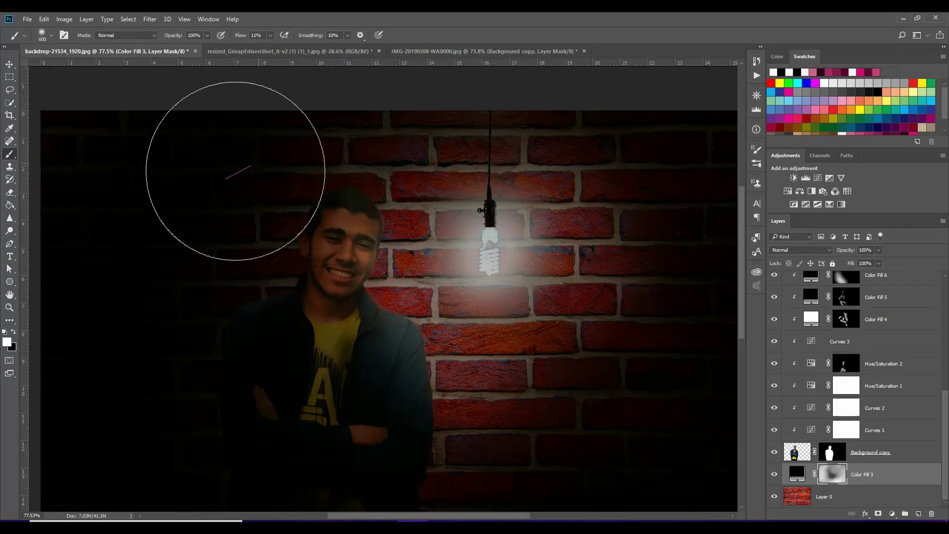
{"action": "scroll", "coordinate": [862, 395], "scroll_direction": "up", "scroll_amount": 3}
{"action": "scroll", "coordinate": [593, 354], "scroll_direction": "down", "scroll_amount": 3}
- Adjust Color Fill 5's opacity, then move to the Color Fill 6 darkening layer
{"action": "left_click", "coordinate": [846, 408]}
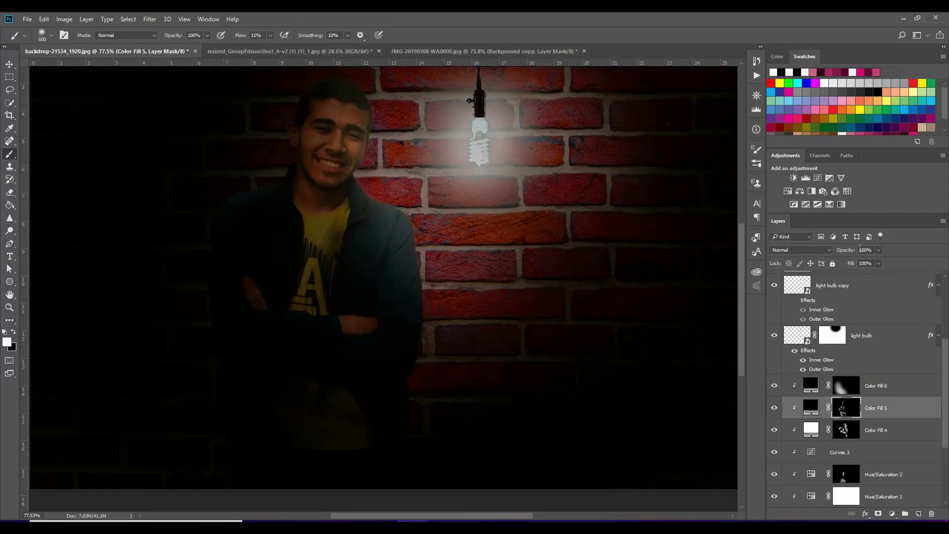
{"action": "left_click", "coordinate": [841, 252]}
{"action": "left_click", "coordinate": [809, 388]}
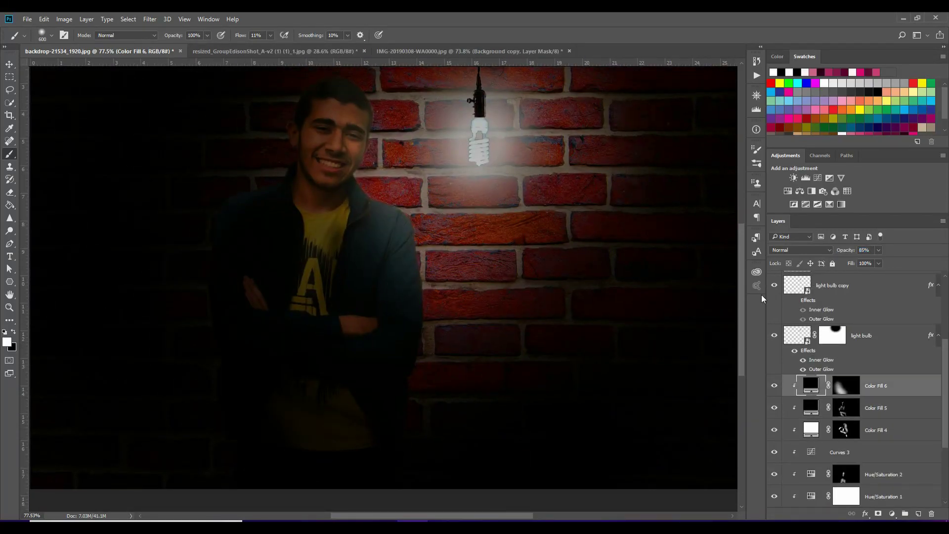
{"action": "scroll", "coordinate": [543, 418], "scroll_direction": "down", "scroll_amount": 2}
{"action": "scroll", "coordinate": [340, 322], "scroll_direction": "up", "scroll_amount": 2}
{"action": "scroll", "coordinate": [855, 395], "scroll_direction": "down", "scroll_amount": 5}
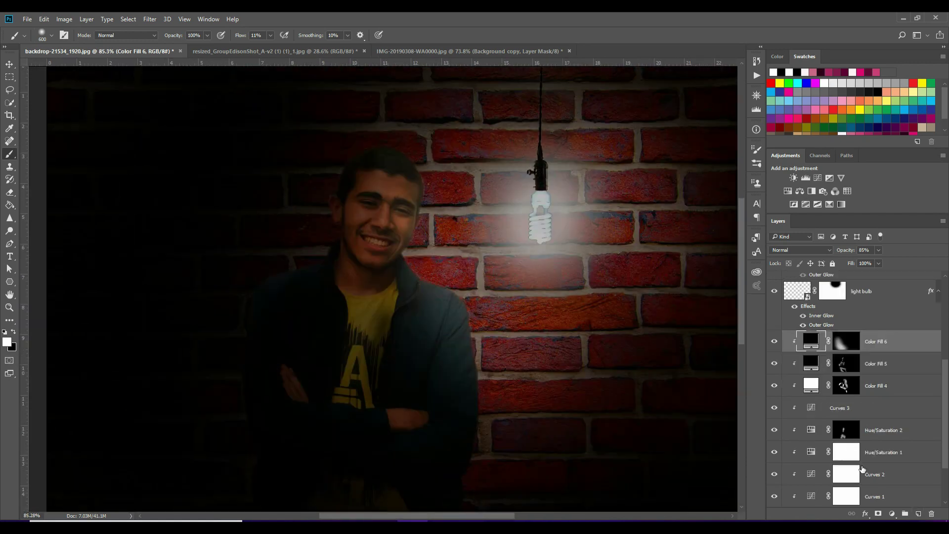
- Back on Color Fill 3, set the brush to 250 px at 56% opacity
{"action": "left_click", "coordinate": [862, 474]}
{"action": "left_click", "coordinate": [51, 35]}
{"action": "key", "text": "Escape"}
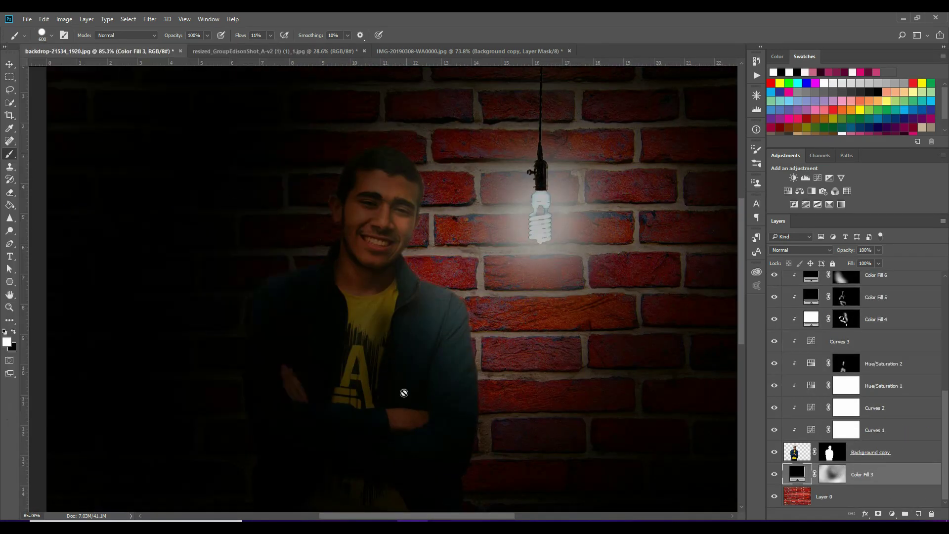
{"action": "key", "text": "bracketleft"}
{"action": "key", "text": "bracketleft"}
{"action": "key", "text": "bracketleft"}
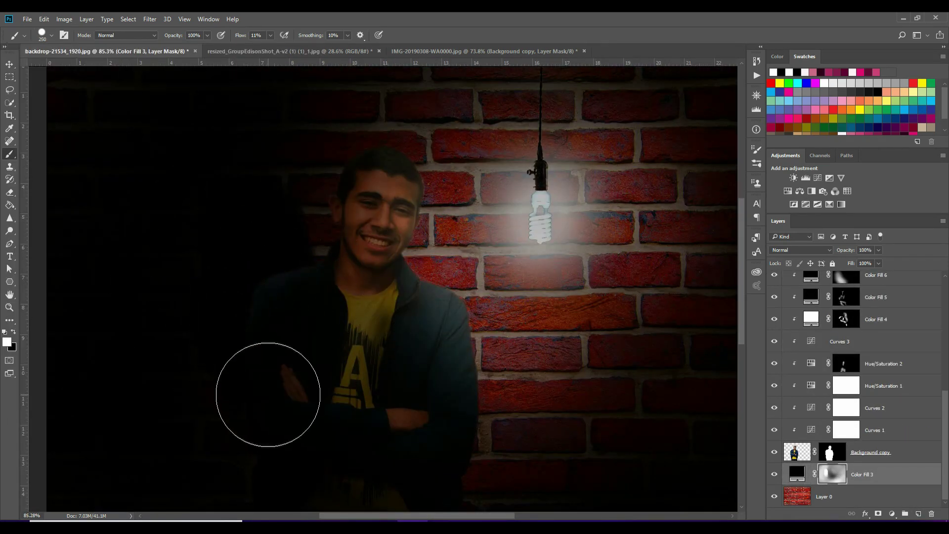
{"action": "left_click", "coordinate": [52, 35]}
{"action": "key", "text": "Return"}
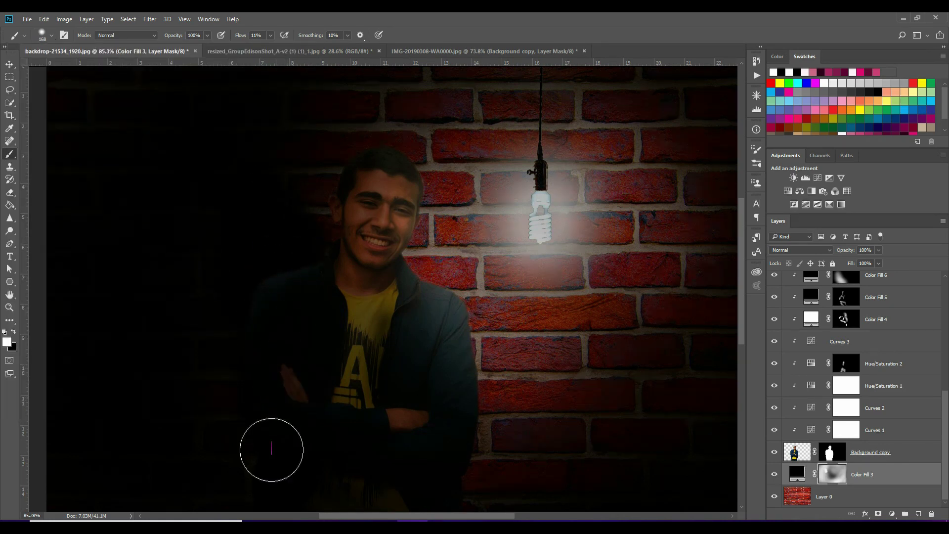
{"action": "left_click", "coordinate": [51, 35]}
{"action": "left_click", "coordinate": [54, 44]}
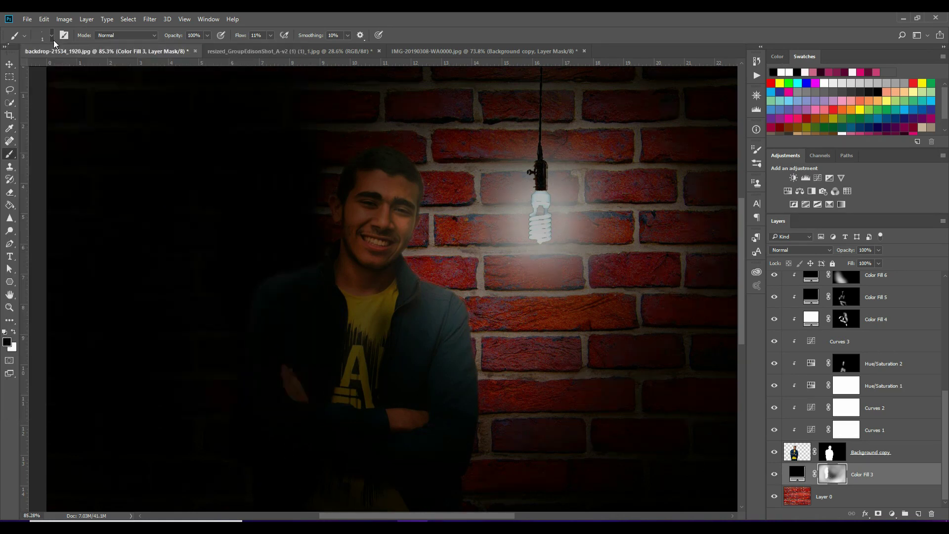
{"action": "key", "text": "bracketleft"}
{"action": "key", "text": "bracketleft"}
{"action": "key", "text": "bracketleft"}
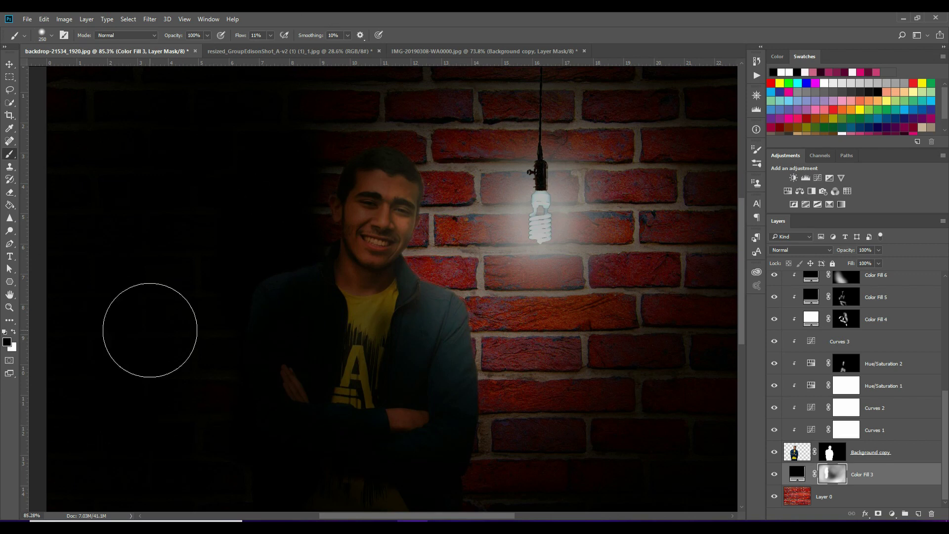
{"action": "type", "text": "56"}
- Paint the vignette mask at the lower left and around the man's head
{"action": "left_click_drag", "start_coordinate": [149, 316], "coordinate": [183, 330]}
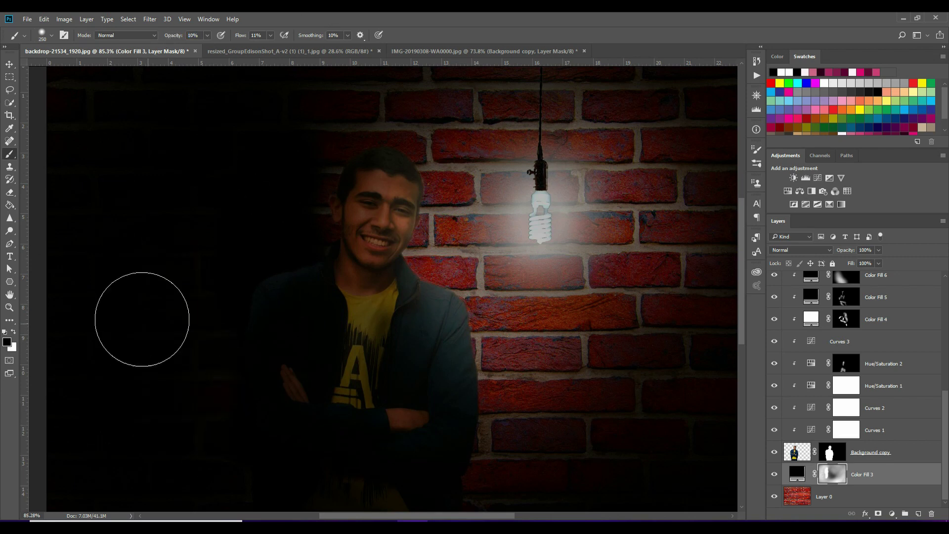
{"action": "key", "text": "x"}
{"action": "scroll", "coordinate": [436, 309], "scroll_direction": "down", "scroll_amount": 3}
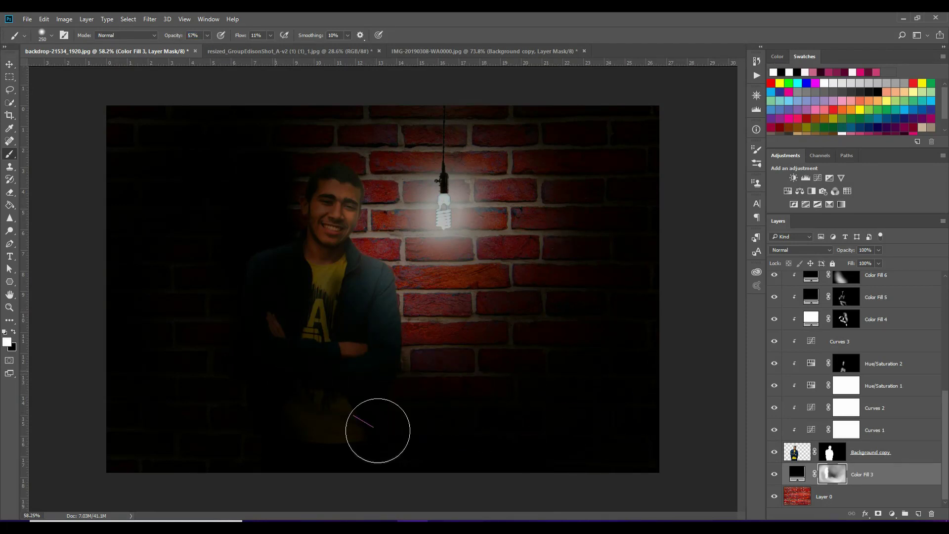
{"action": "left_click_drag", "start_coordinate": [292, 132], "coordinate": [252, 163]}
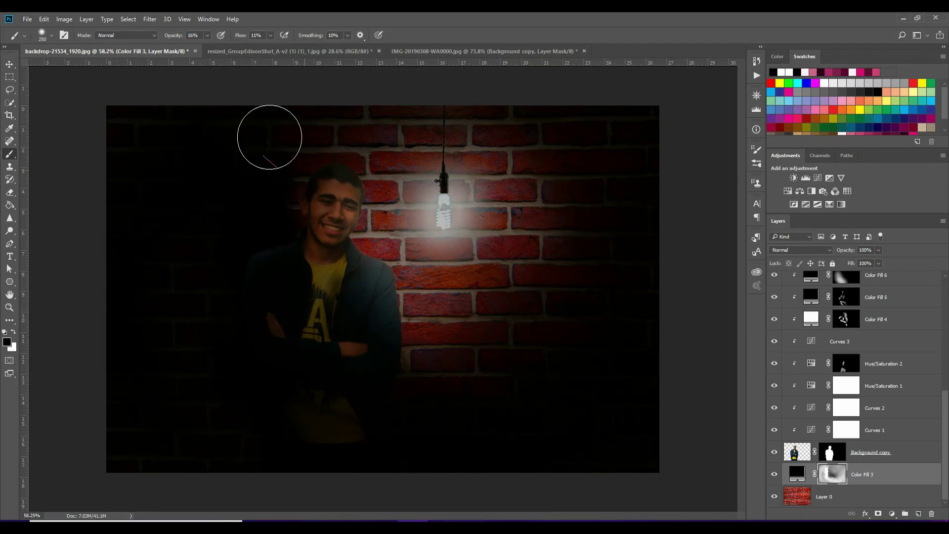
{"action": "scroll", "coordinate": [233, 163], "scroll_direction": "up", "scroll_amount": 3}
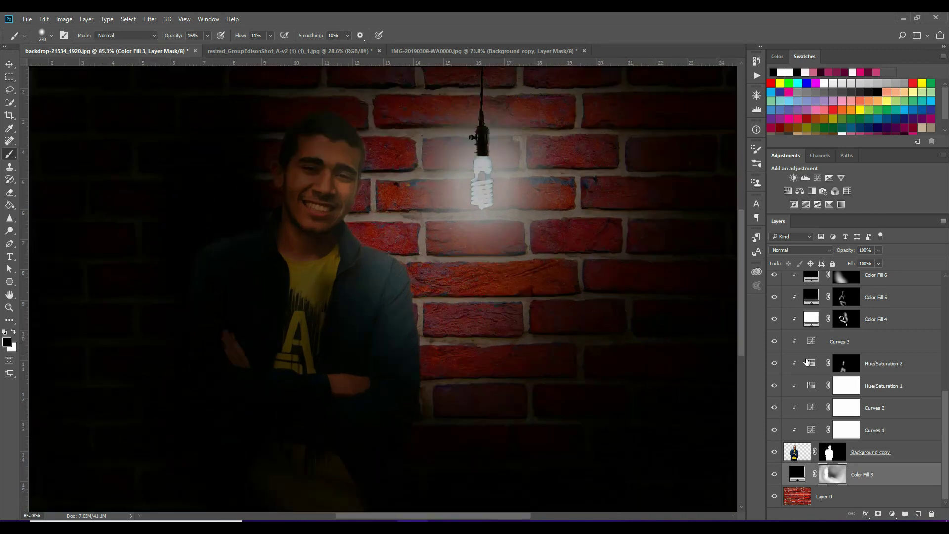
{"action": "scroll", "coordinate": [810, 346], "scroll_direction": "up", "scroll_amount": 3}
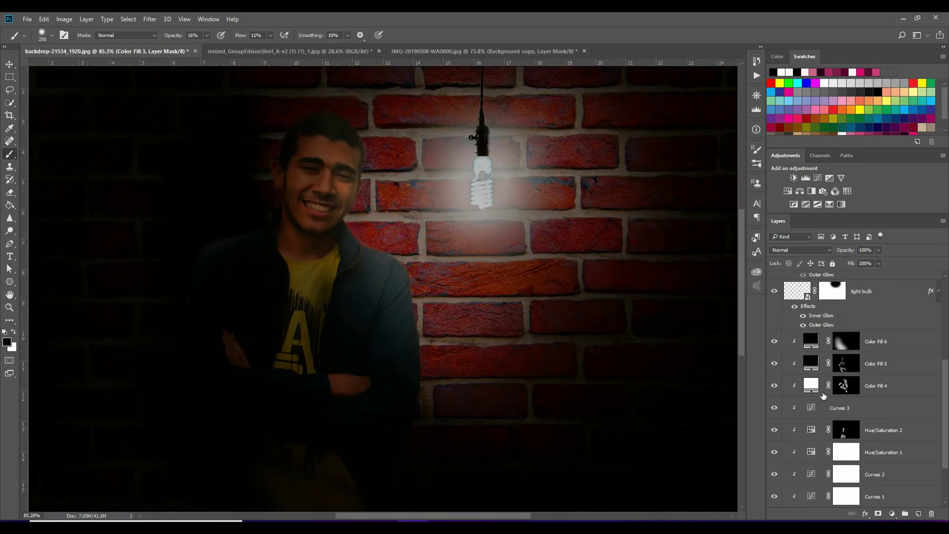
{"action": "left_click", "coordinate": [800, 190]}
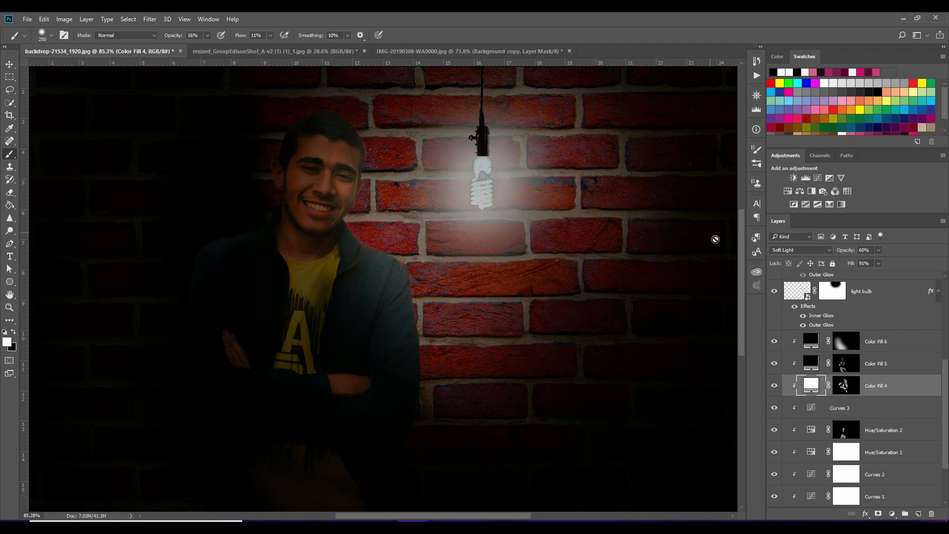
- Add Hue/Saturation 3 with the man's mask, setting Saturation -15 and Lightness -15
{"action": "left_click", "coordinate": [789, 193]}
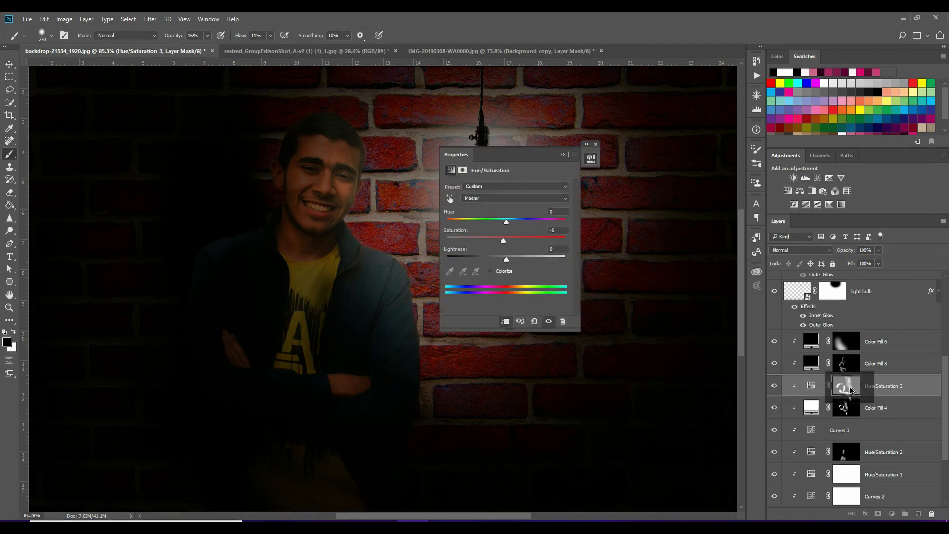
{"action": "left_click_drag", "start_coordinate": [845, 408], "coordinate": [845, 385]}
{"action": "left_click", "coordinate": [811, 385]}
{"action": "mouse_move", "coordinate": [490, 240]}
{"action": "left_mouse_down"}
{"action": "mouse_move", "coordinate": [501, 241]}
{"action": "mouse_move", "coordinate": [494, 258]}
{"action": "left_mouse_up"}
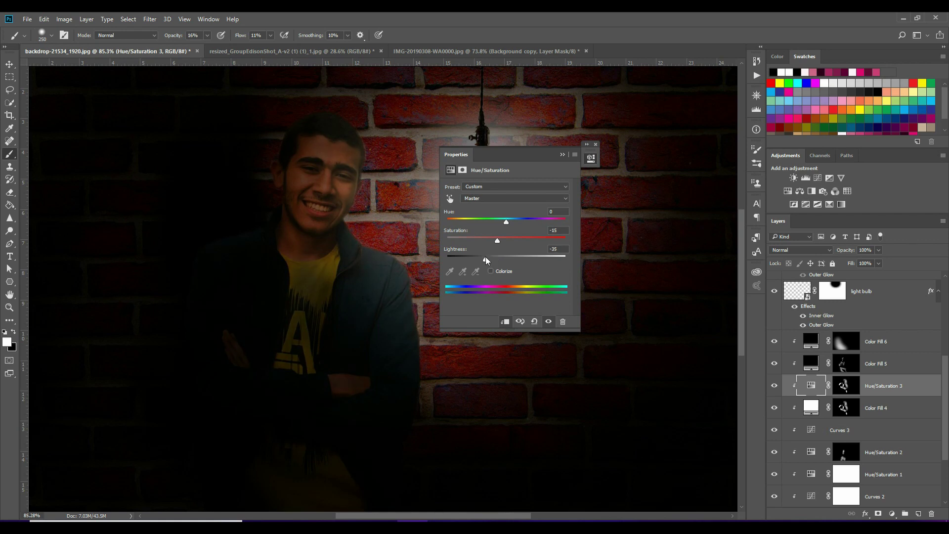
{"action": "left_click", "coordinate": [591, 157]}
- Target the Color Fill 4 mask with swapped colours and a smaller brush for detail work
{"action": "scroll", "coordinate": [170, 65], "scroll_direction": "up", "scroll_amount": 3}
{"action": "left_click", "coordinate": [846, 408]}
{"action": "scroll", "coordinate": [421, 303], "scroll_direction": "down", "scroll_amount": 2}
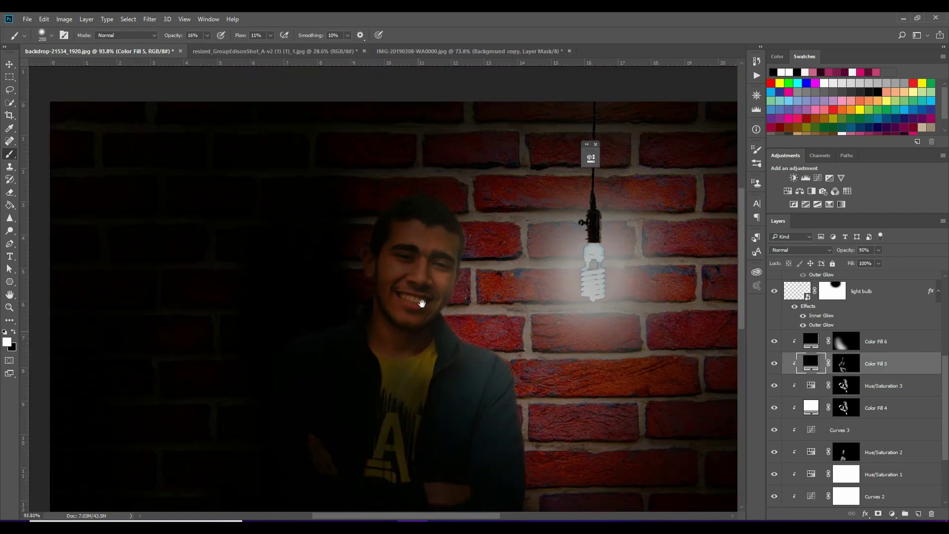
{"action": "scroll", "coordinate": [470, 339], "scroll_direction": "down", "scroll_amount": 3}
{"action": "scroll", "coordinate": [404, 356], "scroll_direction": "up", "scroll_amount": 4}
{"action": "key", "text": "x"}
{"action": "key", "text": "bracketleft"}
{"action": "key", "text": "bracketleft"}
{"action": "key", "text": "bracketleft"}
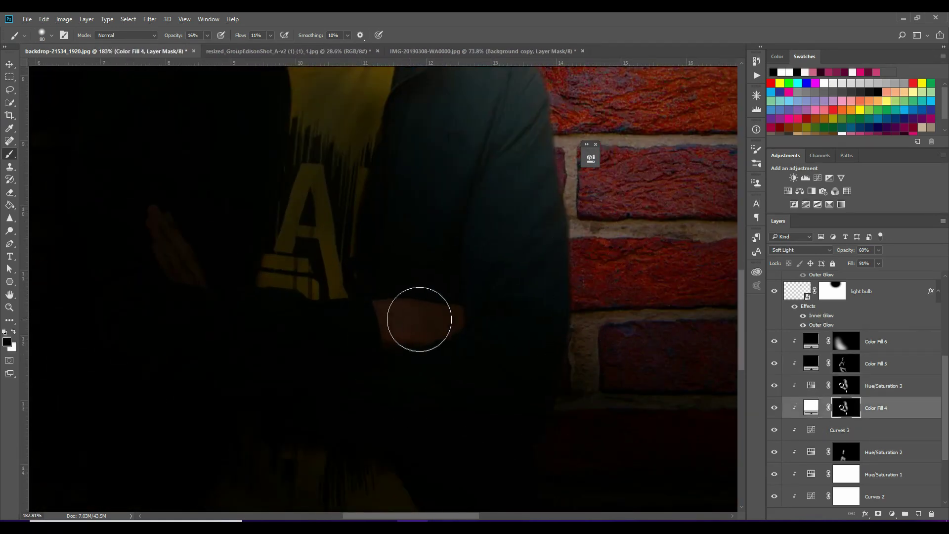
{"action": "scroll", "coordinate": [536, 371], "scroll_direction": "up", "scroll_amount": 3}
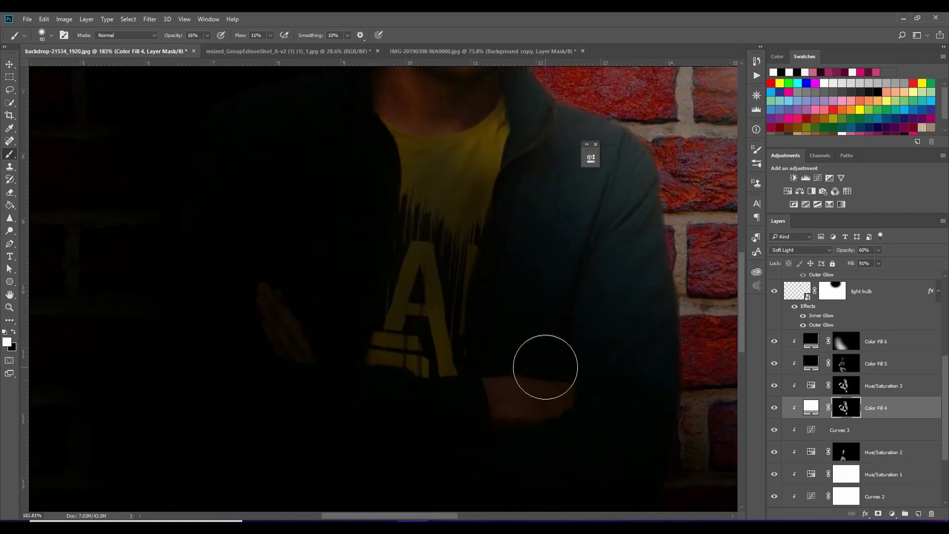
{"action": "scroll", "coordinate": [544, 366], "scroll_direction": "down", "scroll_amount": 3}
{"action": "scroll", "coordinate": [598, 149], "scroll_direction": "down", "scroll_amount": 3}
{"action": "scroll", "coordinate": [855, 396], "scroll_direction": "up", "scroll_amount": 5}
- Give Color Lookup 1 a different 3D LUT at 74% opacity and set Exposure 1 to 95%
{"action": "left_click", "coordinate": [817, 281]}
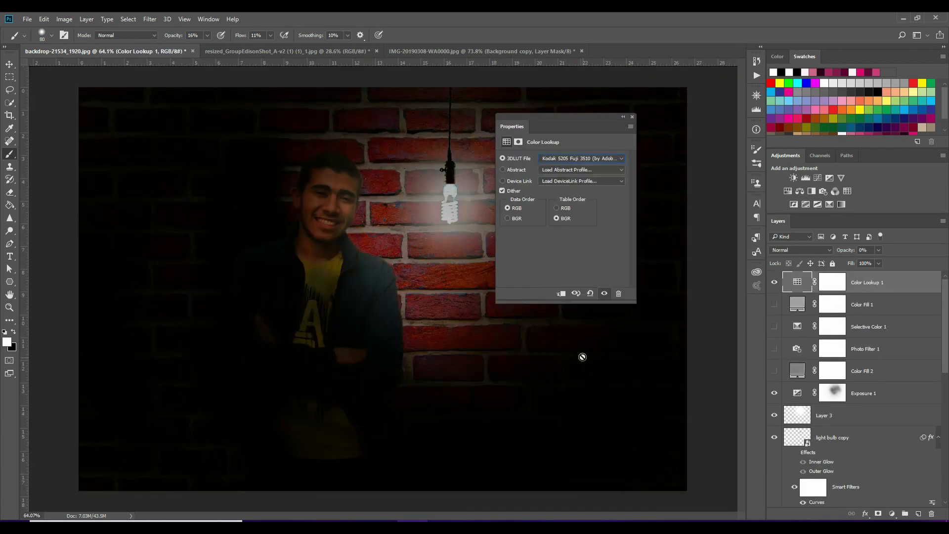
{"action": "left_click_drag", "start_coordinate": [845, 250], "coordinate": [945, 251]}
{"action": "double_click", "coordinate": [796, 288]}
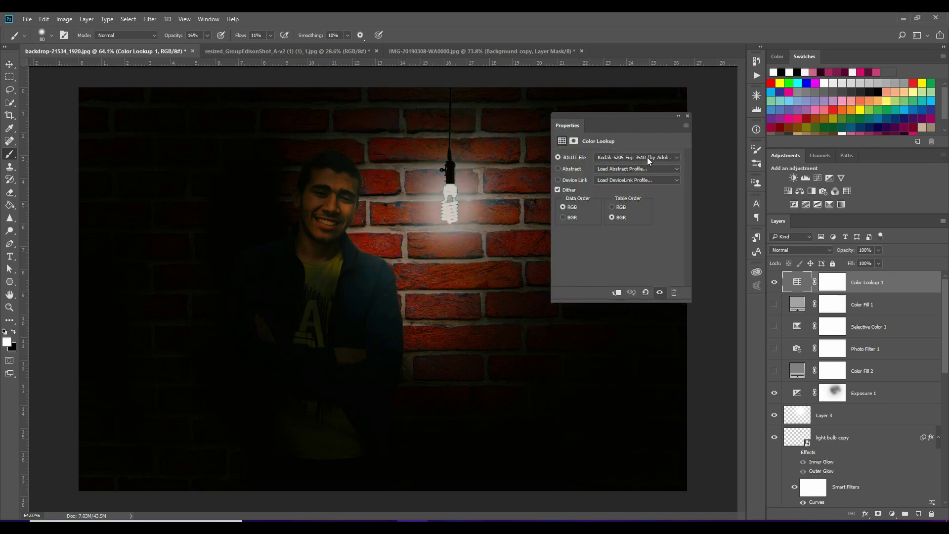
{"action": "left_click", "coordinate": [648, 157]}
{"action": "left_click", "coordinate": [631, 159]}
{"action": "left_click", "coordinate": [628, 367]}
{"action": "left_click", "coordinate": [809, 264]}
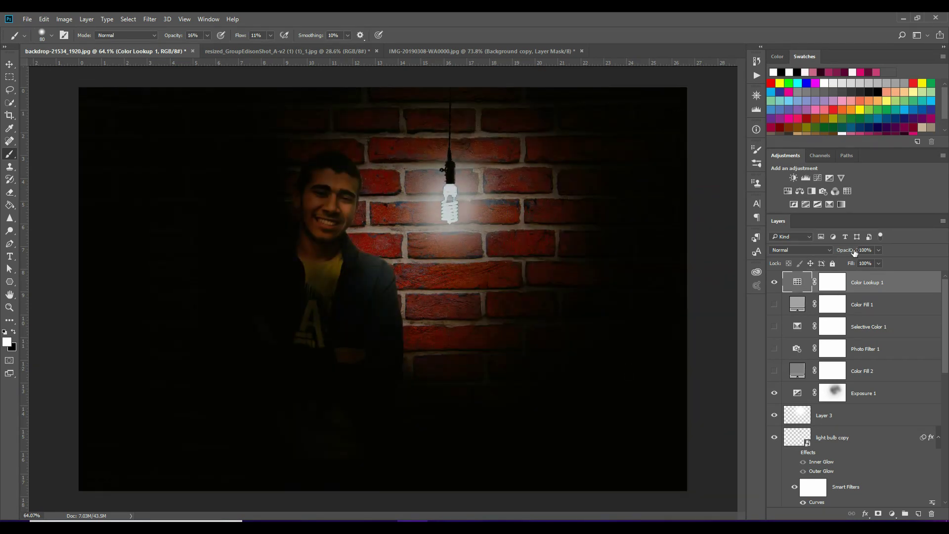
{"action": "key", "text": "alt+bracketleft"}
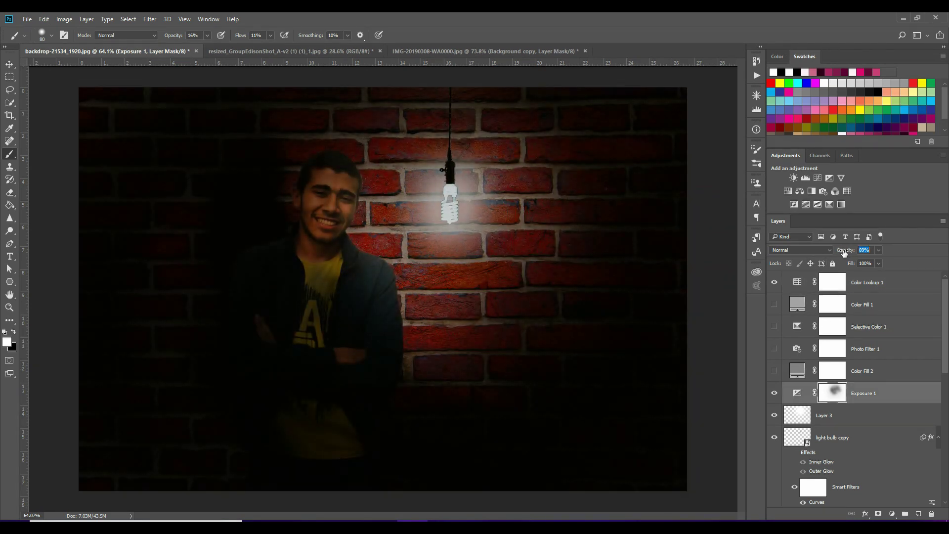
{"action": "left_click_drag", "start_coordinate": [844, 252], "coordinate": [847, 251]}
- Repaint the Color Fill 3 vignette mask with a 600px, 20% brush and add a brightening Curves 4
{"action": "scroll", "coordinate": [840, 375], "scroll_direction": "down", "scroll_amount": 10}
{"action": "left_click", "coordinate": [828, 474]}
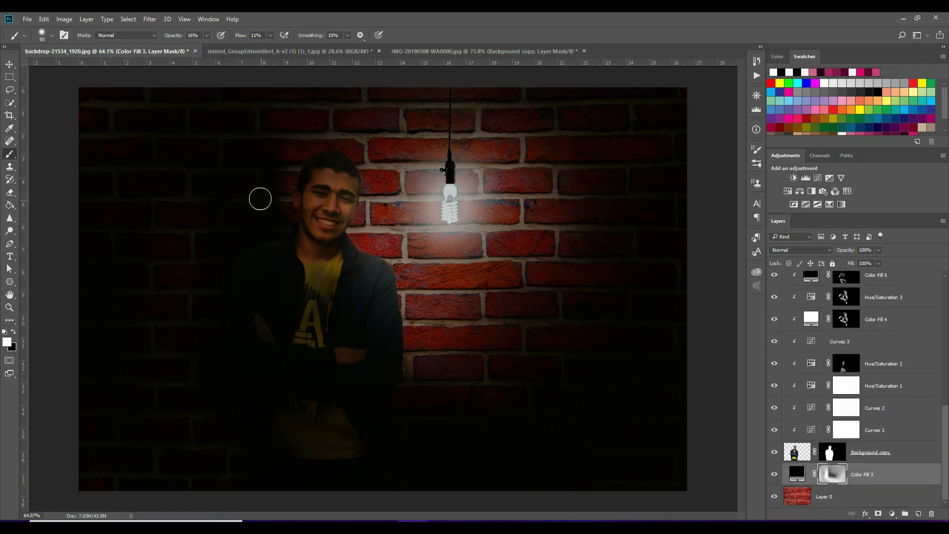
{"action": "key", "text": "bracketright"}
{"action": "key", "text": "bracketright"}
{"action": "key", "text": "bracketright"}
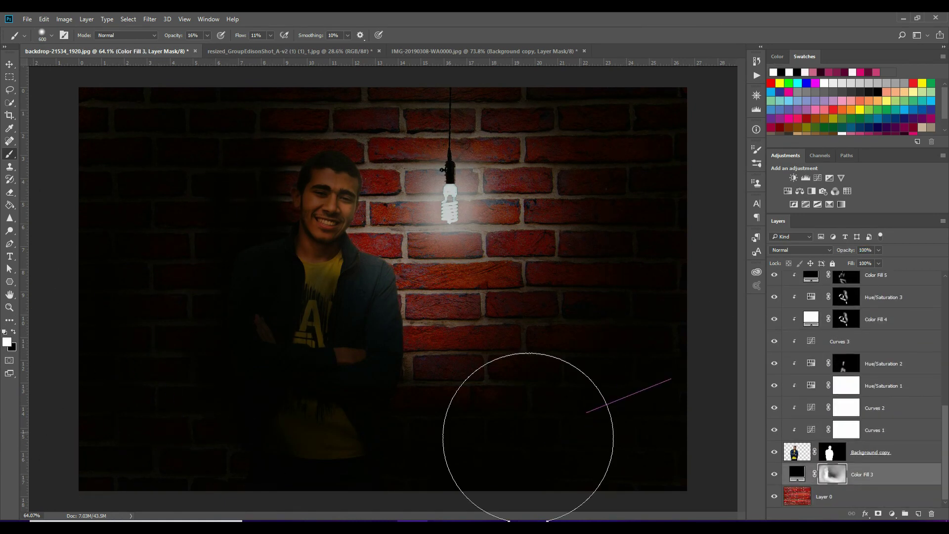
{"action": "key", "text": "2"}
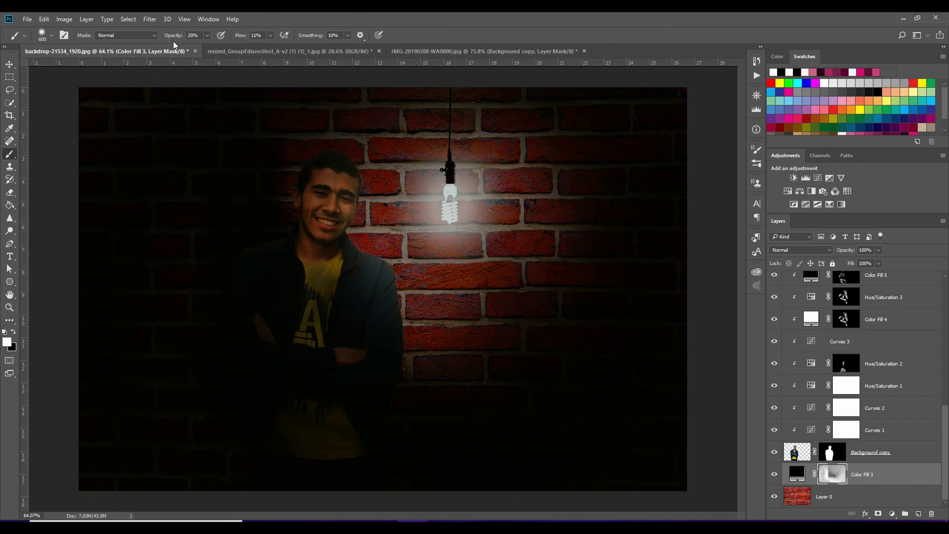
{"action": "left_click_drag", "start_coordinate": [138, 393], "coordinate": [560, 339]}
{"action": "key", "text": "x"}
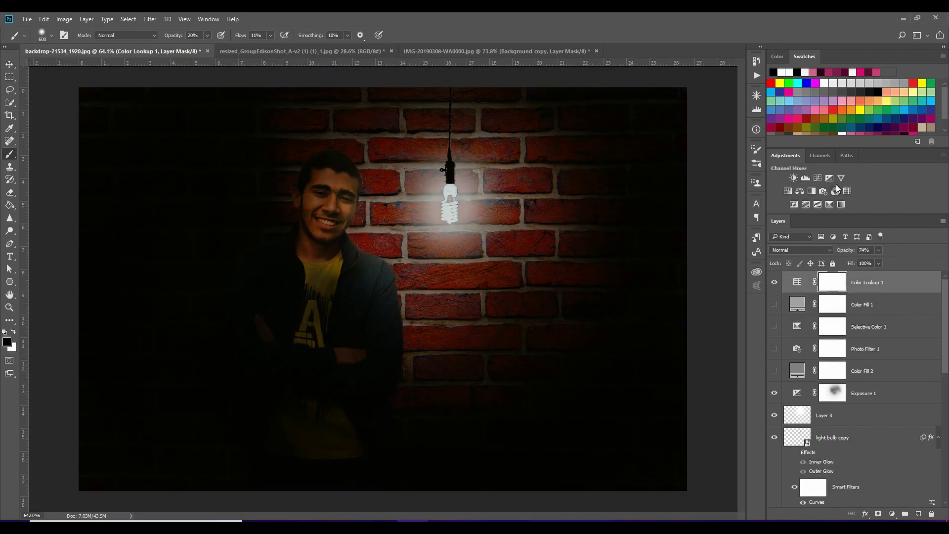
{"action": "left_click", "coordinate": [817, 178]}
{"action": "left_click_drag", "start_coordinate": [637, 217], "coordinate": [638, 205]}
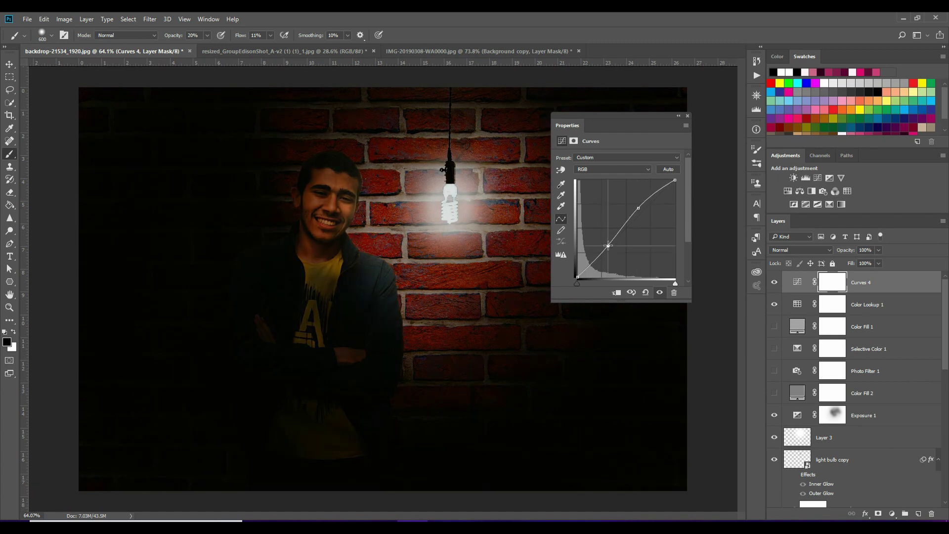
- Add Color Balance 1 with midtones -18/-18/-22, shadows Cyan-Red +14 and highlights shifted toward red
{"action": "left_click", "coordinate": [687, 115]}
{"action": "left_click", "coordinate": [799, 191]}
{"action": "mouse_move", "coordinate": [622, 161]}
{"action": "left_mouse_down"}
{"action": "mouse_move", "coordinate": [633, 159]}
{"action": "mouse_move", "coordinate": [614, 162]}
{"action": "mouse_move", "coordinate": [610, 195]}
{"action": "left_mouse_up"}
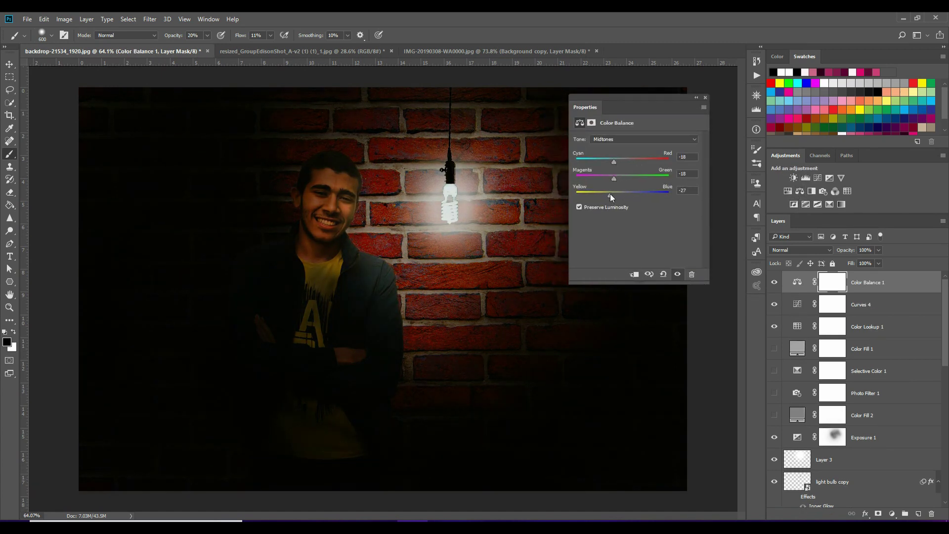
{"action": "left_click", "coordinate": [618, 139]}
{"action": "left_click", "coordinate": [618, 146]}
{"action": "mouse_move", "coordinate": [621, 162]}
{"action": "left_mouse_down"}
{"action": "mouse_move", "coordinate": [630, 162]}
{"action": "mouse_move", "coordinate": [625, 178]}
{"action": "left_mouse_up"}
{"action": "left_click", "coordinate": [643, 139]}
{"action": "left_click_drag", "start_coordinate": [622, 195], "coordinate": [631, 196]}
{"action": "scroll", "coordinate": [818, 394], "scroll_direction": "down", "scroll_amount": 5}
- Clip an S-shaped Curves 5 to the light bulb copy and mask its effect above the bulb
{"action": "left_click", "coordinate": [832, 326]}
{"action": "scroll", "coordinate": [606, 236], "scroll_direction": "up", "scroll_amount": 4}
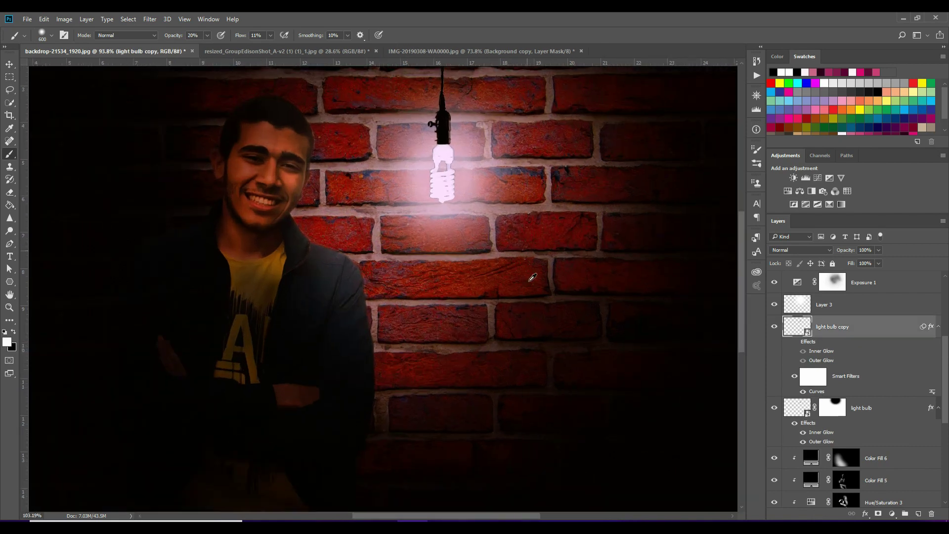
{"action": "left_click", "coordinate": [805, 177]}
{"action": "left_click", "coordinate": [634, 274]}
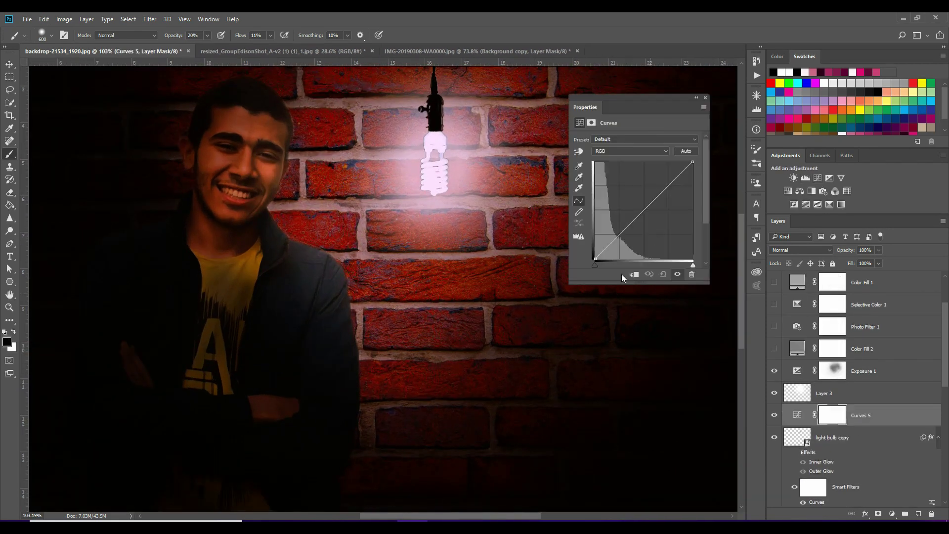
{"action": "left_click_drag", "start_coordinate": [632, 222], "coordinate": [632, 232]}
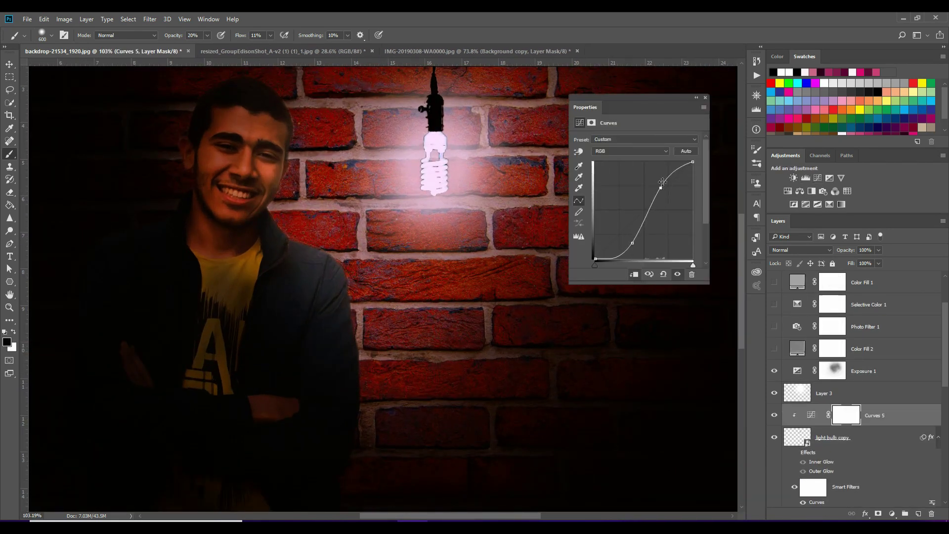
{"action": "left_click_drag", "start_coordinate": [663, 178], "coordinate": [664, 177]}
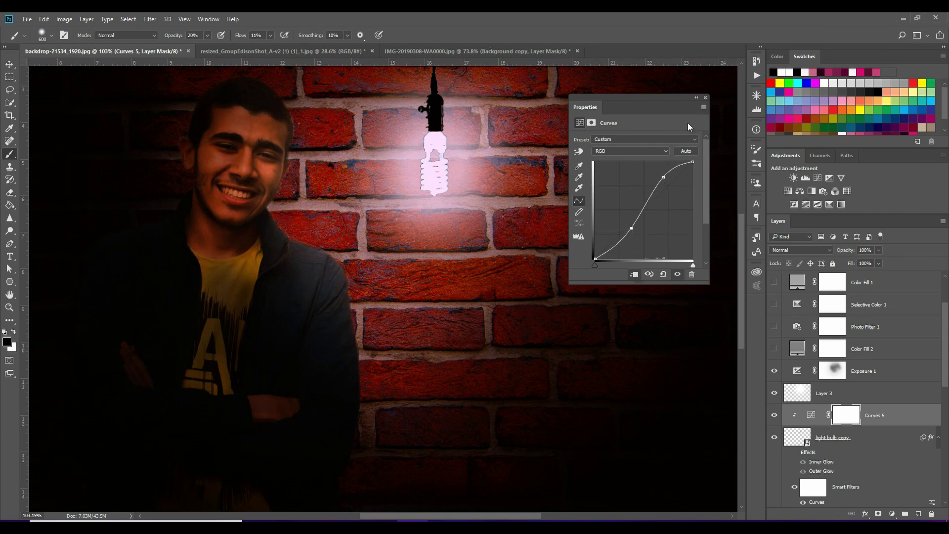
{"action": "scroll", "coordinate": [601, 357], "scroll_direction": "up", "scroll_amount": 2}
{"action": "scroll", "coordinate": [603, 197], "scroll_direction": "up", "scroll_amount": 2}
{"action": "scroll", "coordinate": [332, 66], "scroll_direction": "up", "scroll_amount": 2}
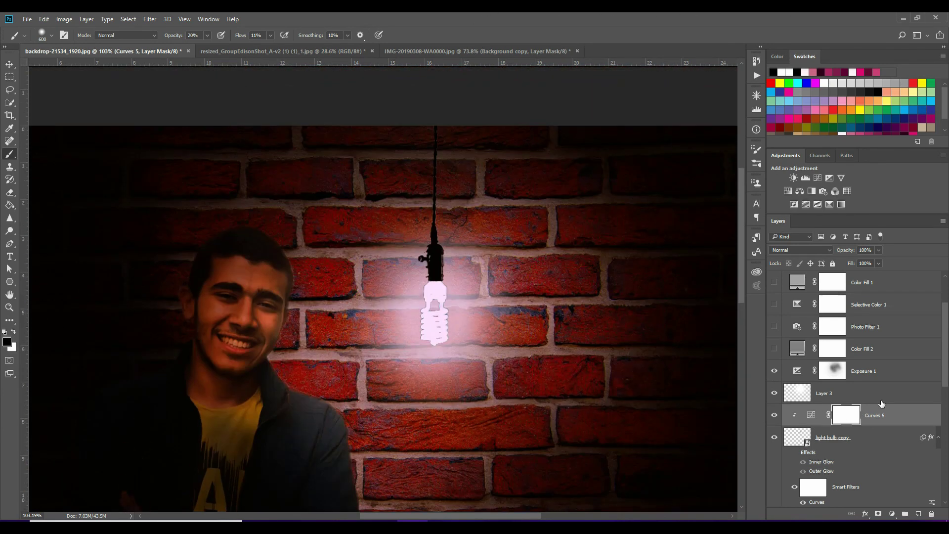
{"action": "key", "text": "x"}
{"action": "key", "text": "0"}
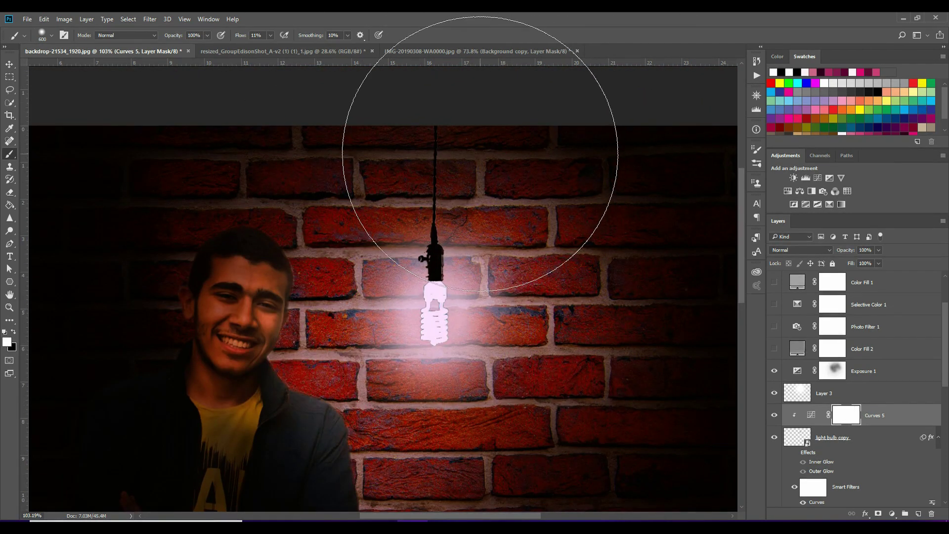
{"action": "left_click_drag", "start_coordinate": [424, 212], "coordinate": [529, 276]}
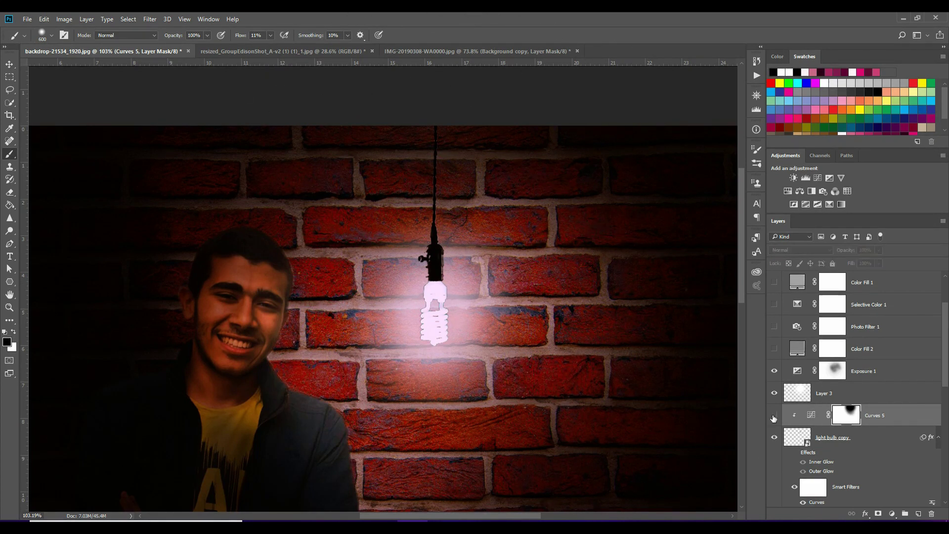
- Darken the bulb glow with Hue/Saturation 4 and Exposure 2 (-0.44, gamma 0.67), then move the light bulb above
{"action": "left_click", "coordinate": [788, 191]}
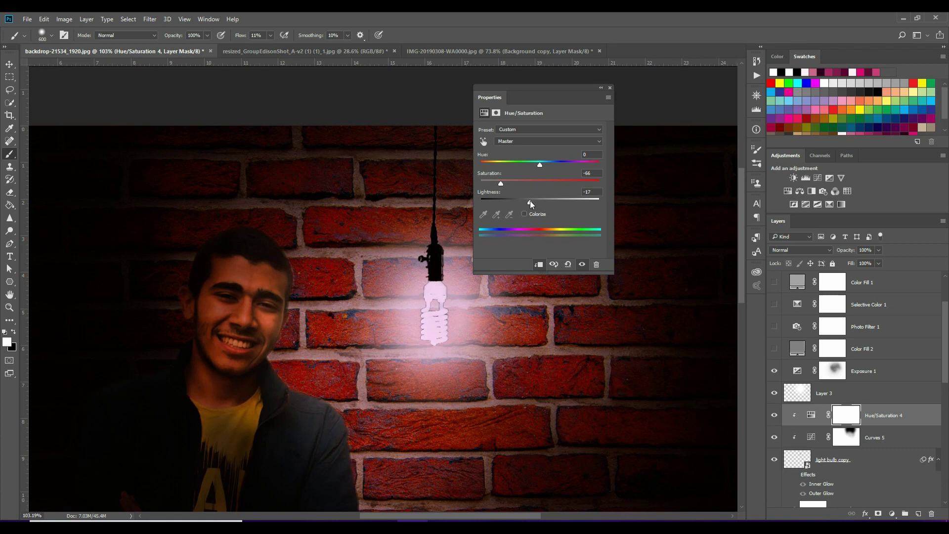
{"action": "left_click_drag", "start_coordinate": [540, 202], "coordinate": [607, 189]}
{"action": "left_click", "coordinate": [600, 88]}
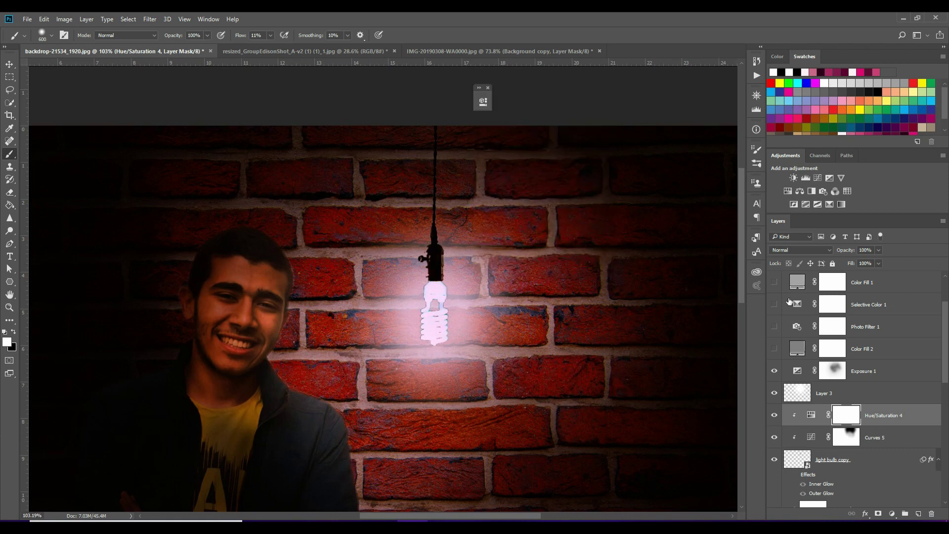
{"action": "left_click", "coordinate": [829, 178]}
{"action": "left_click_drag", "start_coordinate": [629, 170], "coordinate": [627, 170]}
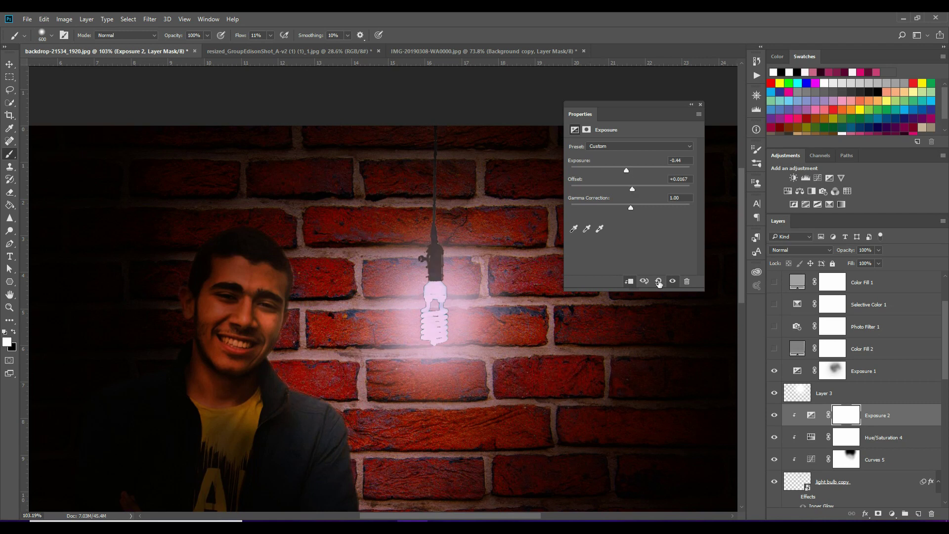
{"action": "left_click_drag", "start_coordinate": [630, 208], "coordinate": [633, 210]}
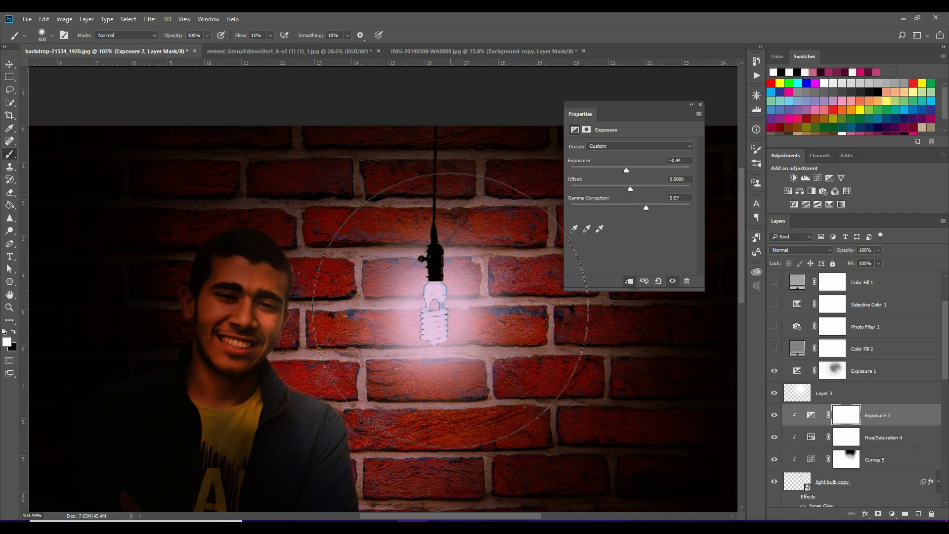
{"action": "scroll", "coordinate": [618, 217], "scroll_direction": "down", "scroll_amount": 2}
{"action": "left_click", "coordinate": [691, 105]}
{"action": "scroll", "coordinate": [855, 396], "scroll_direction": "down", "scroll_amount": 3}
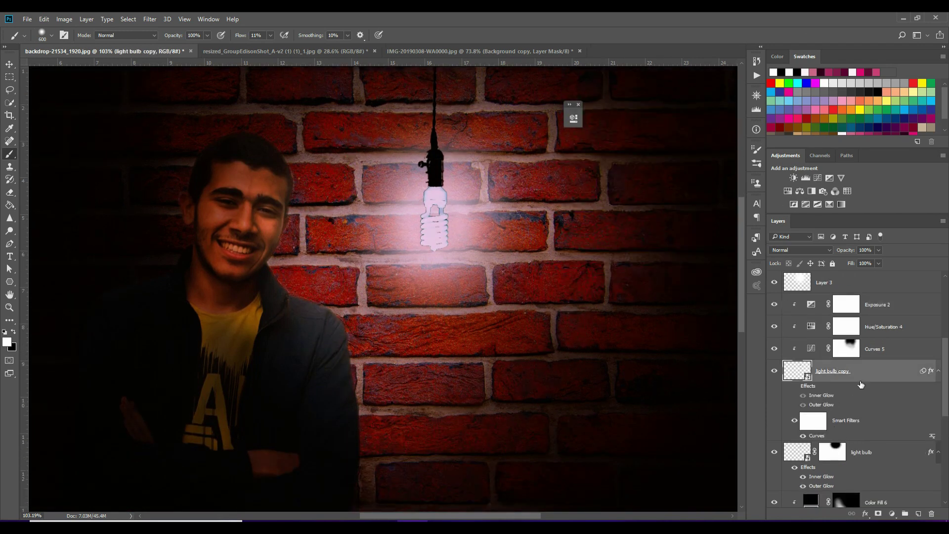
{"action": "mouse_move", "coordinate": [860, 383]}
{"action": "left_mouse_down"}
{"action": "mouse_move", "coordinate": [856, 283]}
{"action": "mouse_move", "coordinate": [837, 253]}
{"action": "left_mouse_up"}
- Lower the light bulb layer to 39% opacity and 24% fill
{"action": "mouse_move", "coordinate": [850, 264]}
{"action": "left_mouse_down"}
{"action": "mouse_move", "coordinate": [831, 265]}
{"action": "mouse_move", "coordinate": [844, 254]}
{"action": "left_mouse_up"}
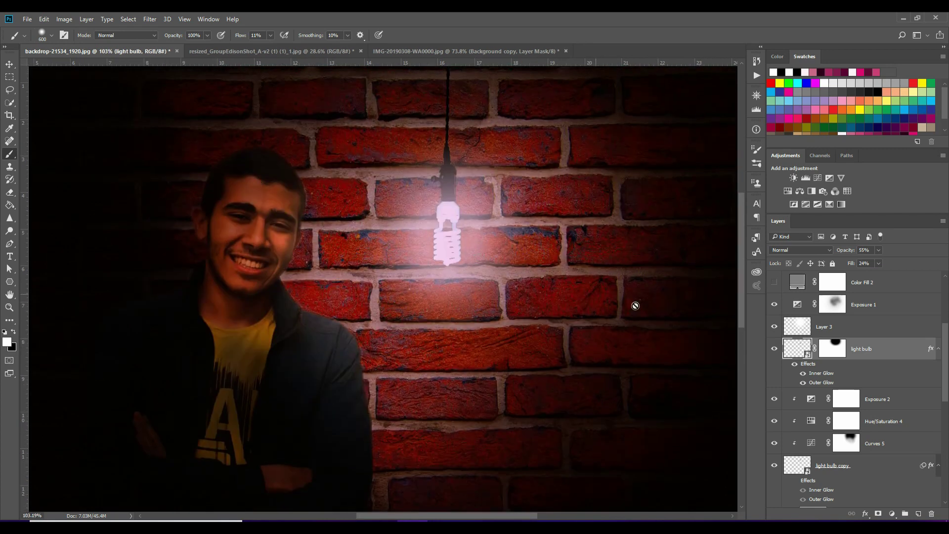
{"action": "left_click", "coordinate": [774, 349]}
{"action": "left_click", "coordinate": [775, 350]}
{"action": "left_click_drag", "start_coordinate": [845, 250], "coordinate": [842, 252]}
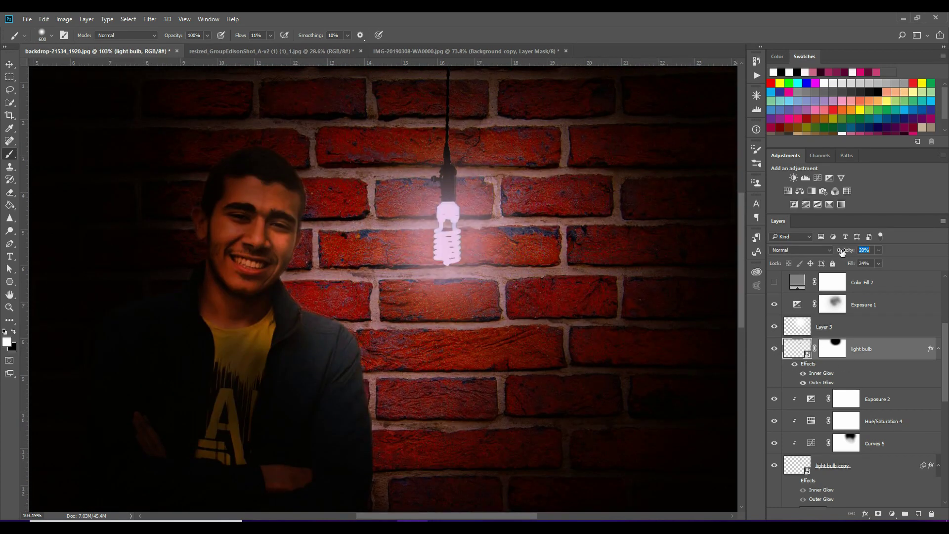
- Ready a 200px black brush on the light bulb layer's mask
{"action": "left_click", "coordinate": [841, 351]}
{"action": "key", "text": "bracketleft"}
{"action": "key", "text": "bracketleft"}
{"action": "key", "text": "bracketleft"}
{"action": "key", "text": "x"}
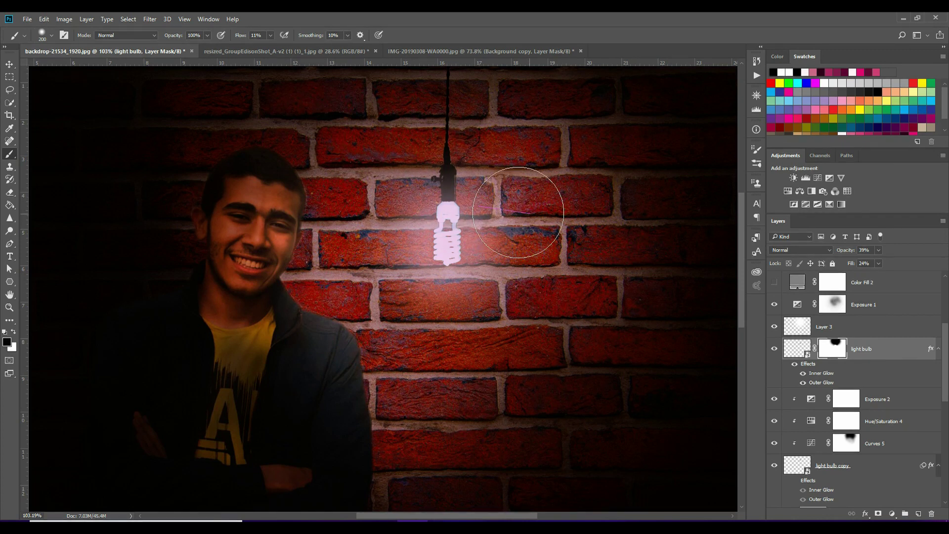
{"action": "scroll", "coordinate": [643, 289], "scroll_direction": "down", "scroll_amount": 1}
{"action": "scroll", "coordinate": [393, 347], "scroll_direction": "down", "scroll_amount": 3}
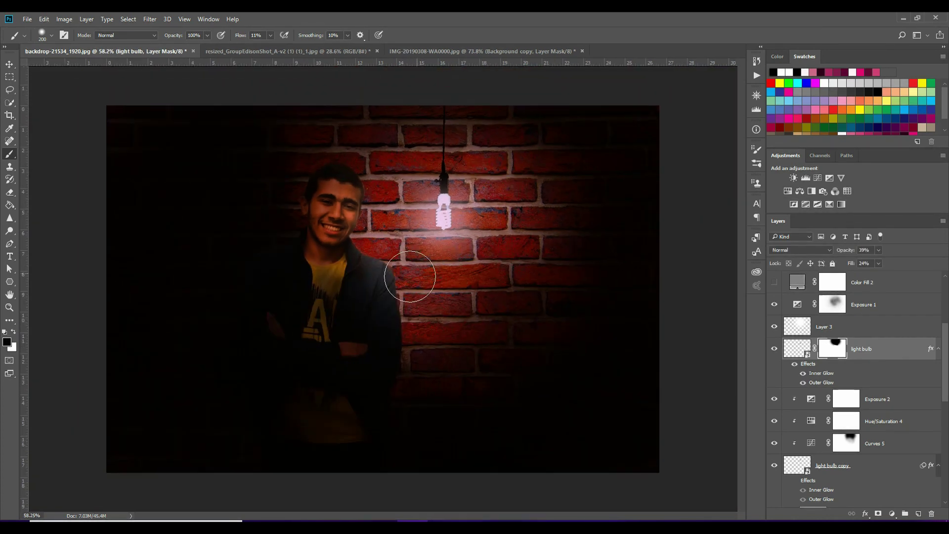
{"action": "scroll", "coordinate": [393, 347], "scroll_direction": "up", "scroll_amount": 1}
{"action": "scroll", "coordinate": [393, 346], "scroll_direction": "down", "scroll_amount": 1}
{"action": "scroll", "coordinate": [393, 347], "scroll_direction": "up", "scroll_amount": 1}
{"action": "scroll", "coordinate": [838, 390], "scroll_direction": "down", "scroll_amount": 5}
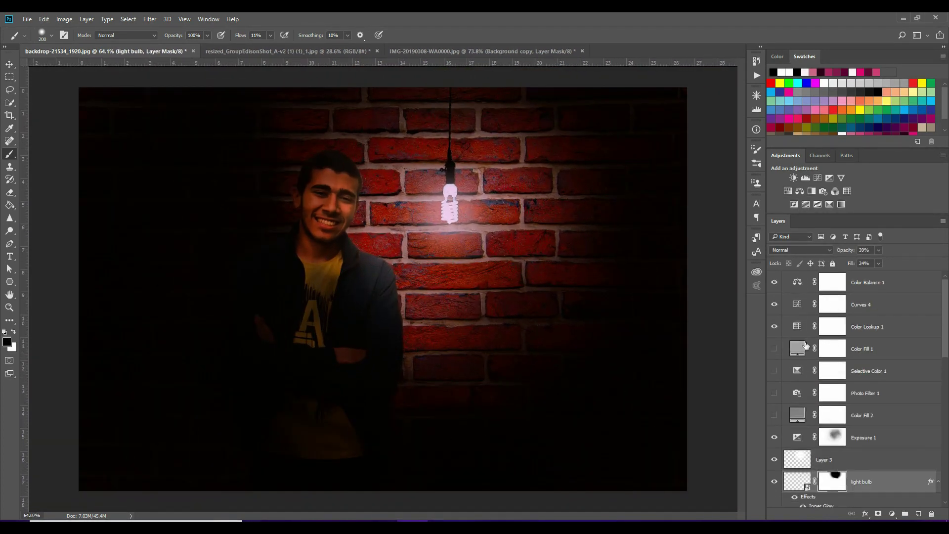
- Clip a Hue/Saturation 5 to the man with Saturation -27
{"action": "scroll", "coordinate": [838, 397], "scroll_direction": "down", "scroll_amount": 3}
{"action": "left_click", "coordinate": [884, 429]}
{"action": "left_click", "coordinate": [788, 191]}
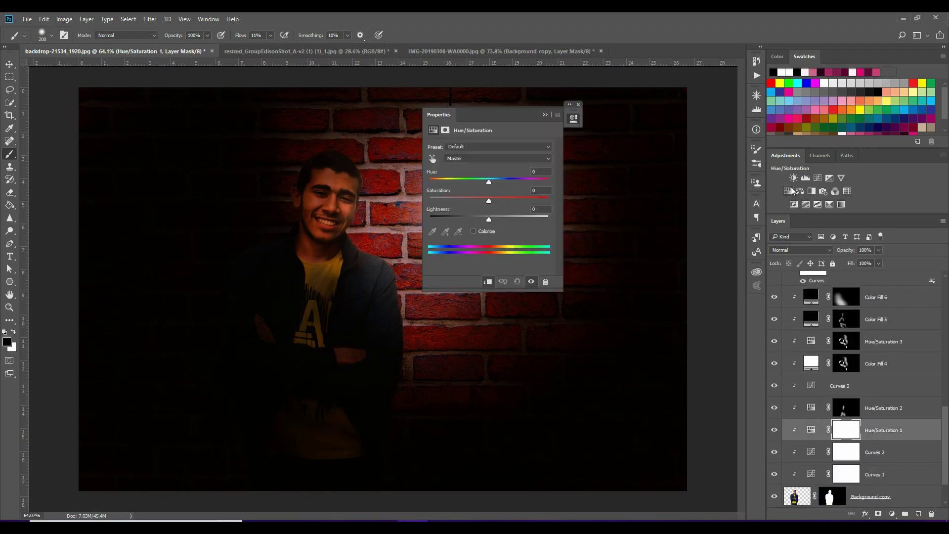
{"action": "left_click_drag", "start_coordinate": [489, 201], "coordinate": [474, 201]}
{"action": "left_click", "coordinate": [579, 105]}
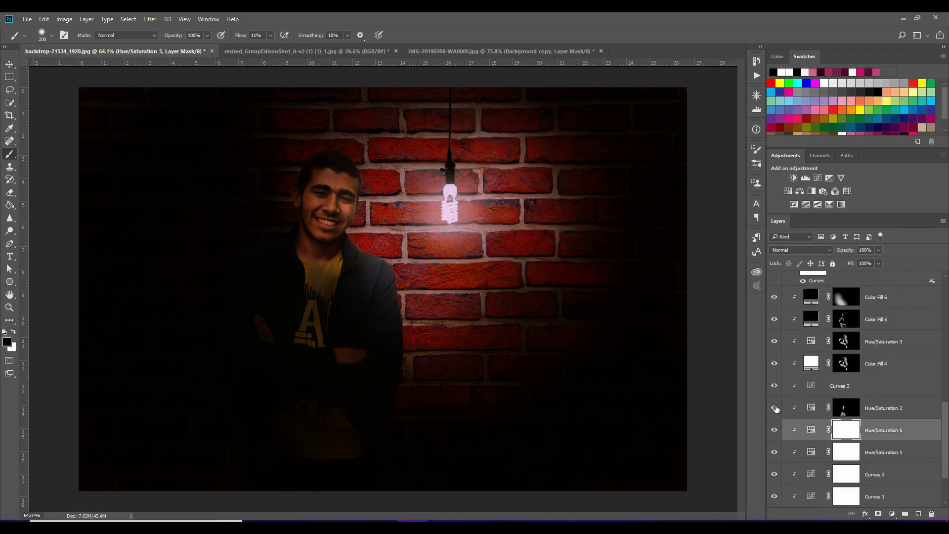
- Touch up the Color Fill 5 and 4 masks with a 50px black brush
{"action": "left_click", "coordinate": [845, 318]}
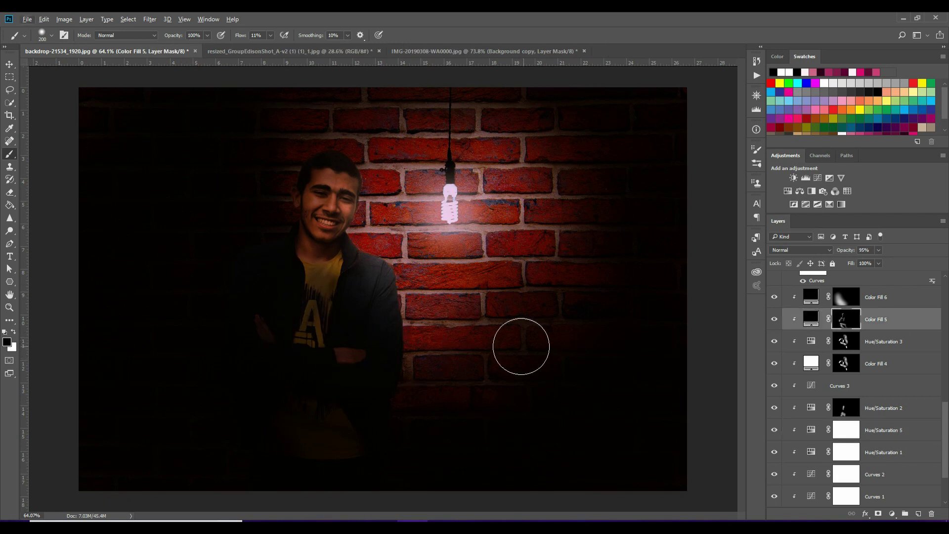
{"action": "scroll", "coordinate": [521, 346], "scroll_direction": "up", "scroll_amount": 3}
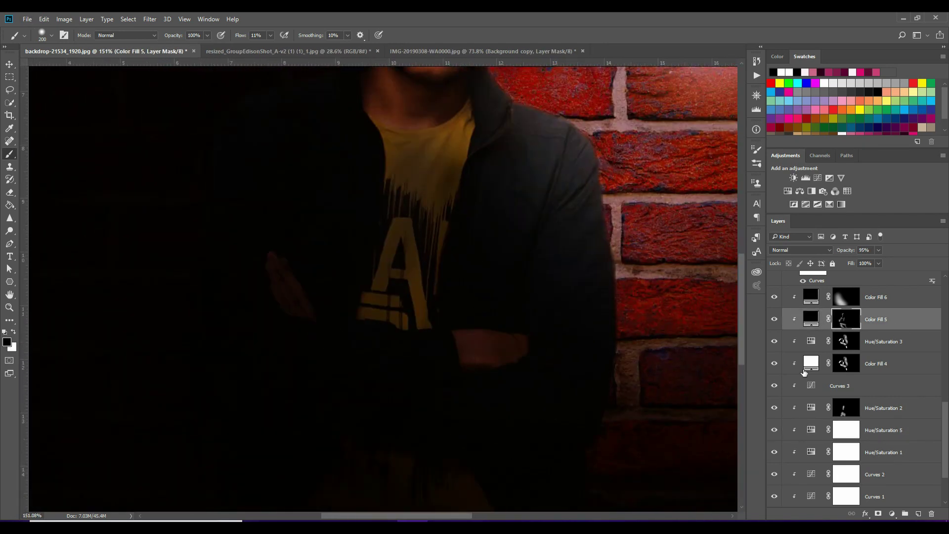
{"action": "left_click", "coordinate": [803, 372]}
{"action": "key", "text": "bracketleft"}
{"action": "key", "text": "bracketleft"}
{"action": "key", "text": "bracketleft"}
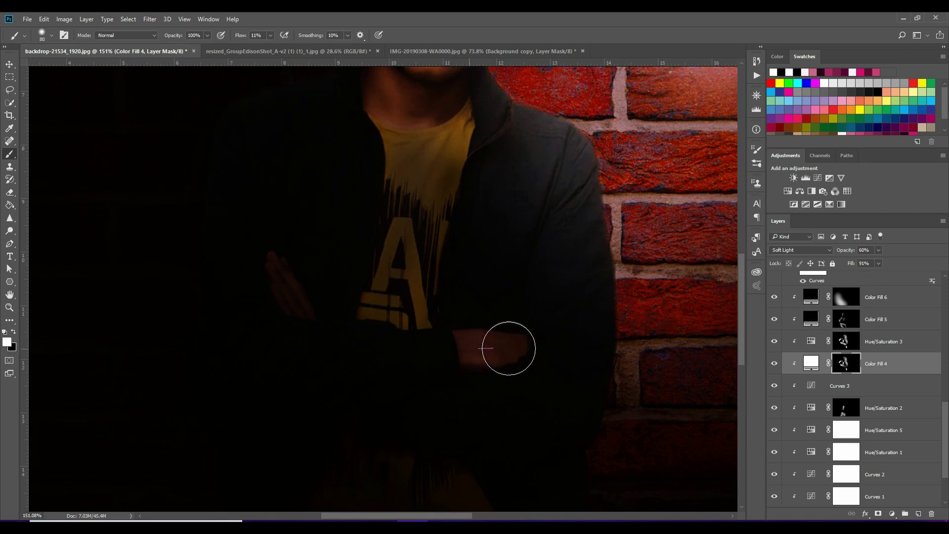
{"action": "key", "text": "alt+bracketright"}
{"action": "key", "text": "alt+bracketright"}
{"action": "key", "text": "alt+bracketright"}
{"action": "key", "text": "x"}
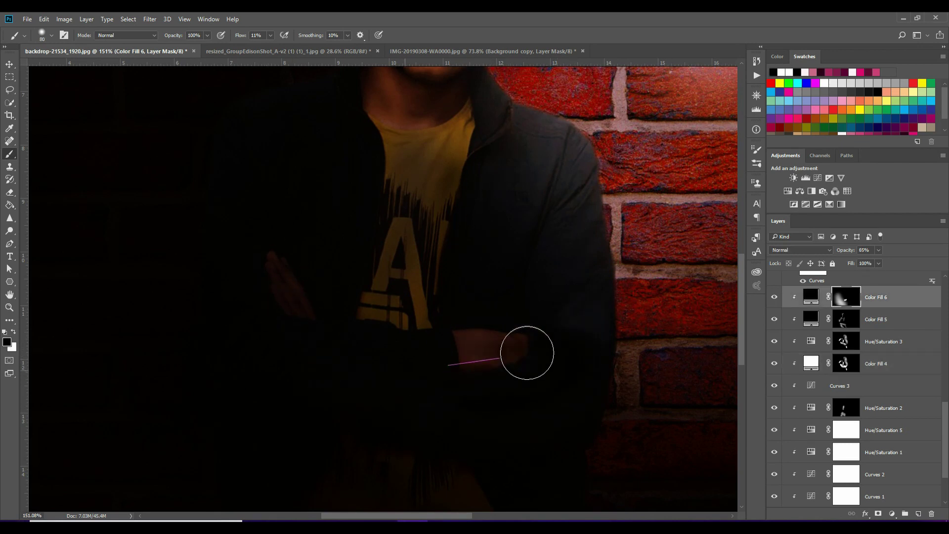
- Brush the Color Fill 6 mask at 250px around the man's arms and jacket
{"action": "left_click_drag", "start_coordinate": [378, 293], "coordinate": [494, 348]}
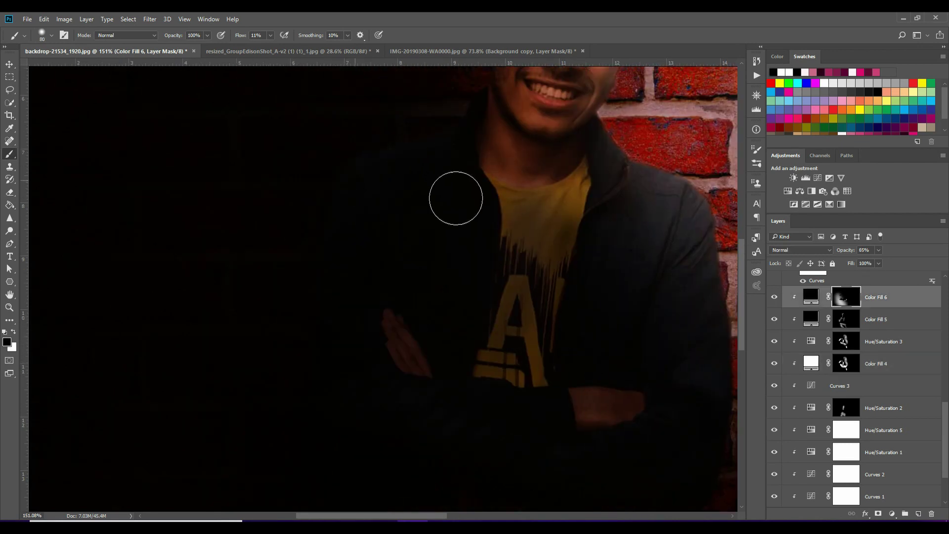
{"action": "key", "text": "bracketright"}
{"action": "key", "text": "bracketright"}
{"action": "key", "text": "bracketright"}
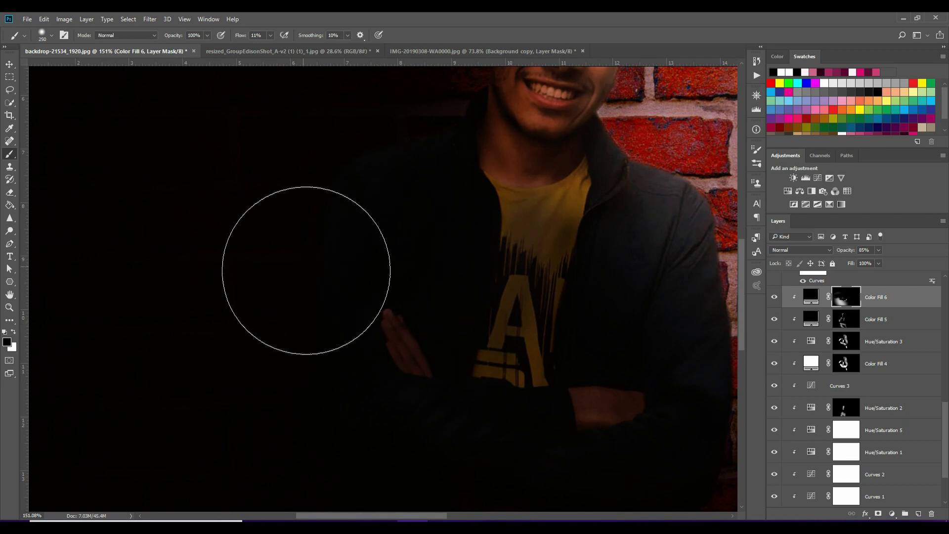
{"action": "left_click_drag", "start_coordinate": [722, 463], "coordinate": [589, 290]}
{"action": "key", "text": "ctrl+0"}
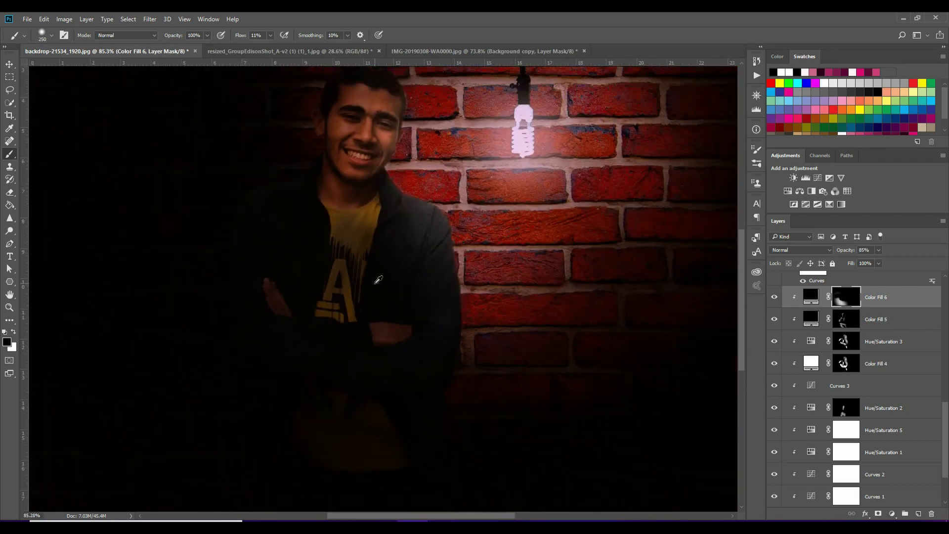
{"action": "scroll", "coordinate": [783, 351], "scroll_direction": "down", "scroll_amount": 3}
{"action": "left_click", "coordinate": [888, 430]}
{"action": "scroll", "coordinate": [892, 389], "scroll_direction": "up", "scroll_amount": 3}
- Group the man's adjustment layers, then undo the grouping
{"action": "left_click", "coordinate": [879, 301], "text": "shift"}
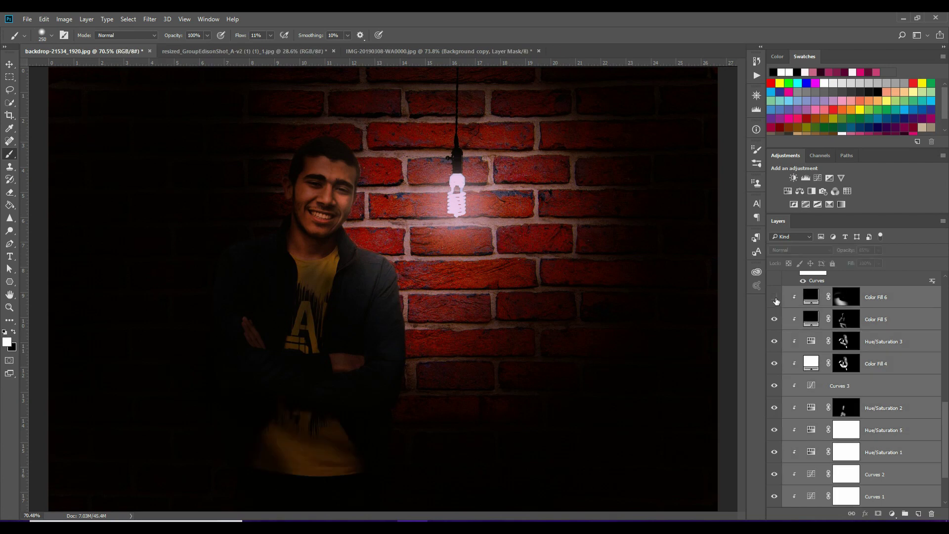
{"action": "key", "text": "ctrl+g"}
{"action": "right_click", "coordinate": [840, 435]}
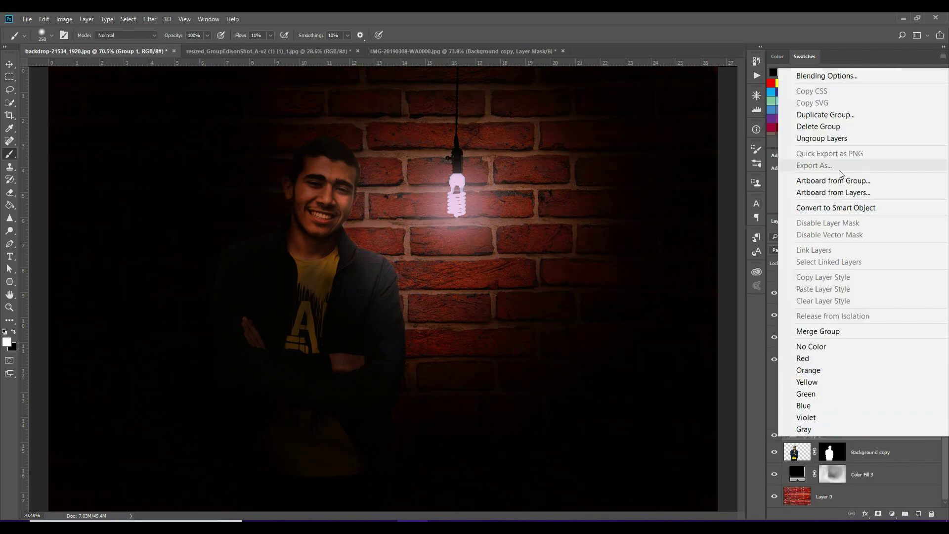
{"action": "right_click", "coordinate": [846, 435]}
{"action": "key", "text": "Escape"}
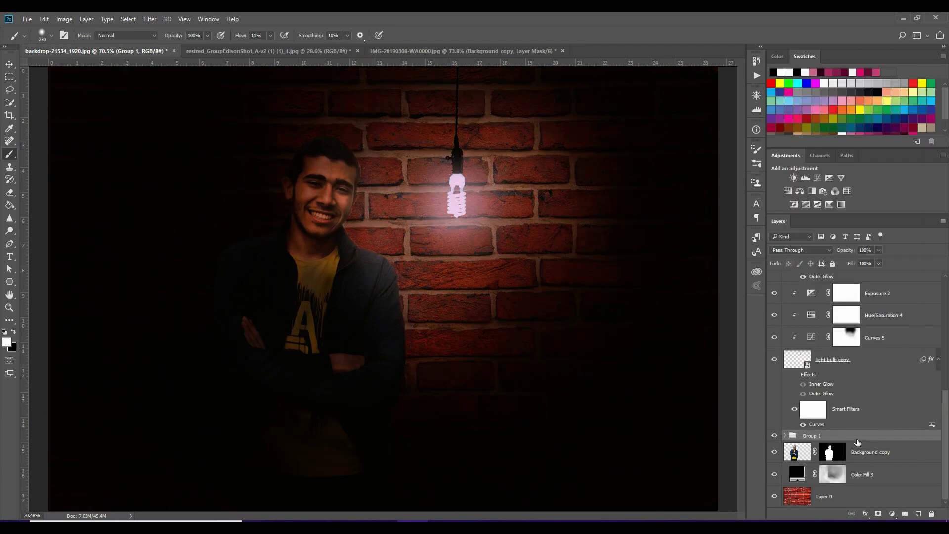
{"action": "key", "text": "ctrl+z"}
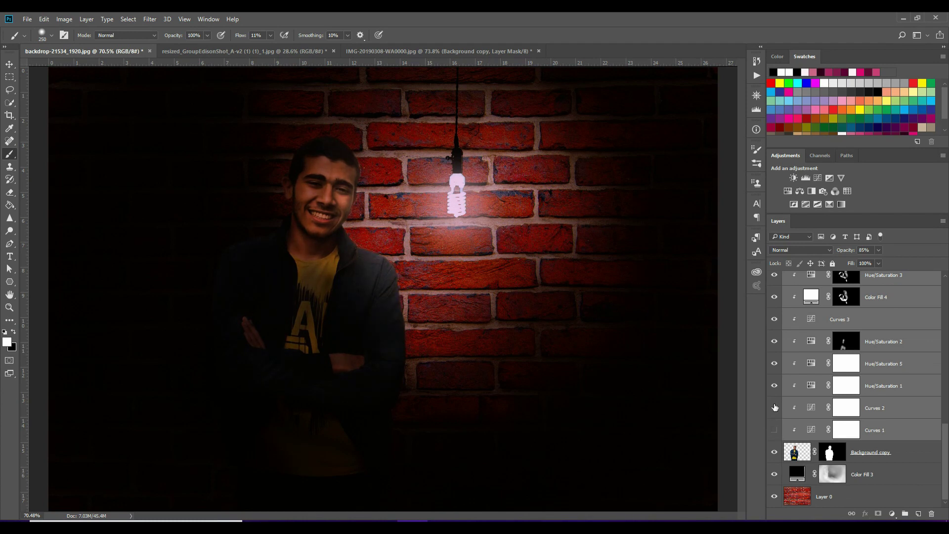
- Turn Curves 1 back on and toggle Color Fill 4 to compare, leaving it visible
{"action": "left_click", "coordinate": [774, 430]}
{"action": "scroll", "coordinate": [775, 340], "scroll_direction": "up", "scroll_amount": 2}
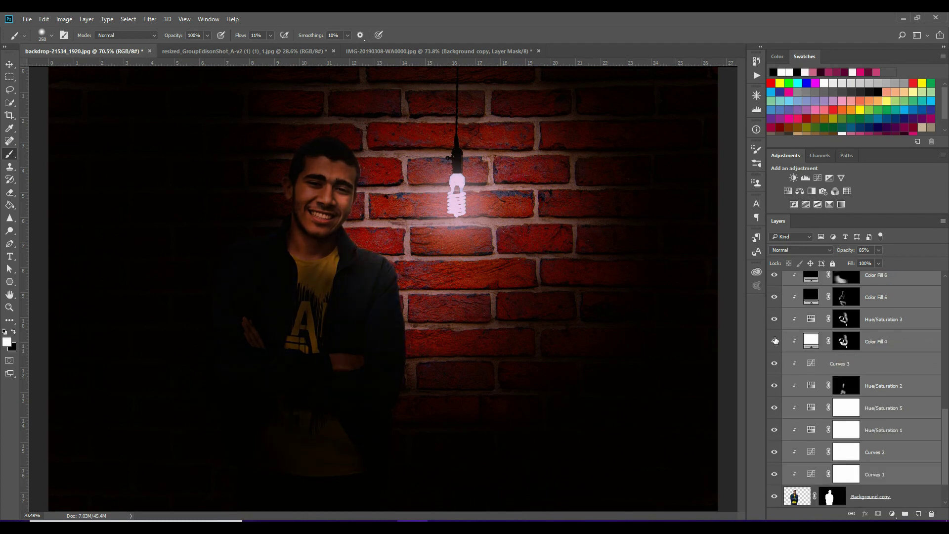
{"action": "left_click", "coordinate": [775, 341]}
{"action": "left_click", "coordinate": [774, 341]}
{"action": "left_click", "coordinate": [775, 342]}
{"action": "left_click", "coordinate": [775, 345]}
{"action": "scroll", "coordinate": [775, 346], "scroll_direction": "up", "scroll_amount": 2}
{"action": "scroll", "coordinate": [466, 280], "scroll_direction": "up", "scroll_amount": 5}
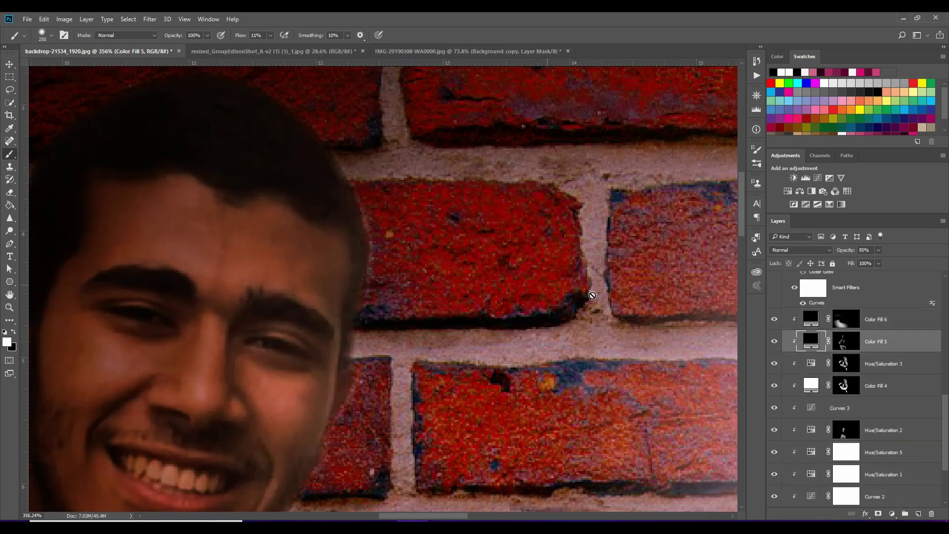
- Brush the mask along the man's face and shoulder with a 70px black brush, then view the cut-out portrait
{"action": "key", "text": "bracketleft"}
{"action": "key", "text": "bracketleft"}
{"action": "key", "text": "bracketleft"}
{"action": "key", "text": "x"}
{"action": "key", "text": "x"}
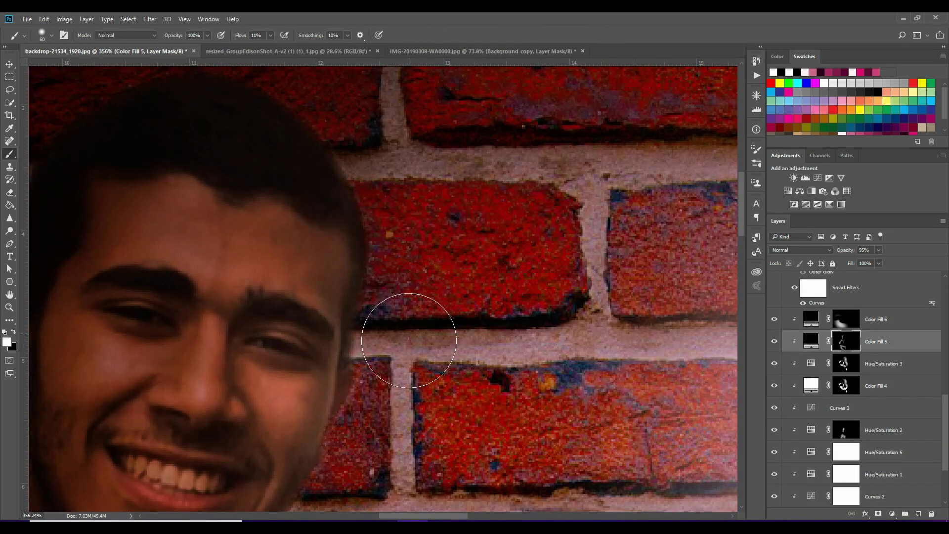
{"action": "scroll", "coordinate": [313, 121], "scroll_direction": "left", "scroll_amount": 2}
{"action": "scroll", "coordinate": [425, 258], "scroll_direction": "down", "scroll_amount": 5}
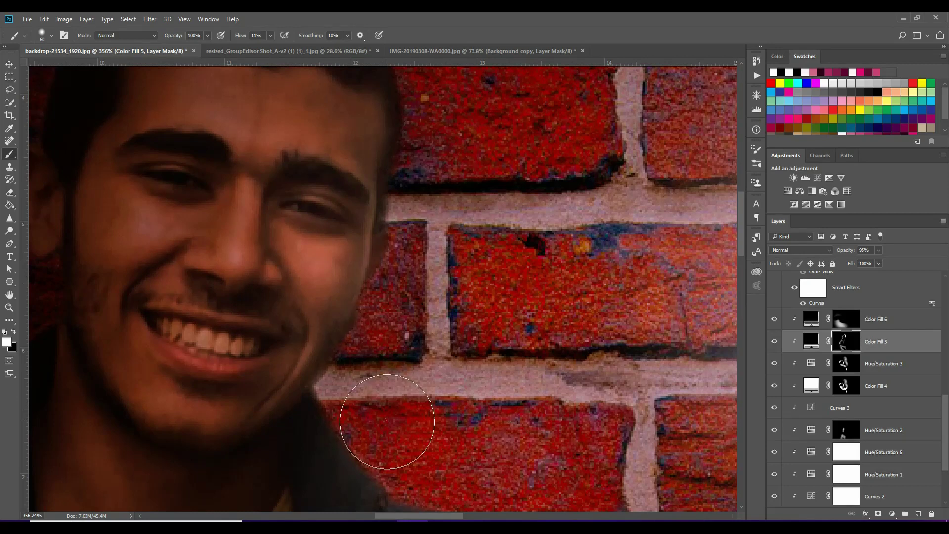
{"action": "scroll", "coordinate": [387, 421], "scroll_direction": "down", "scroll_amount": 5}
{"action": "scroll", "coordinate": [571, 363], "scroll_direction": "right", "scroll_amount": 2}
{"action": "scroll", "coordinate": [571, 363], "scroll_direction": "down", "scroll_amount": 4}
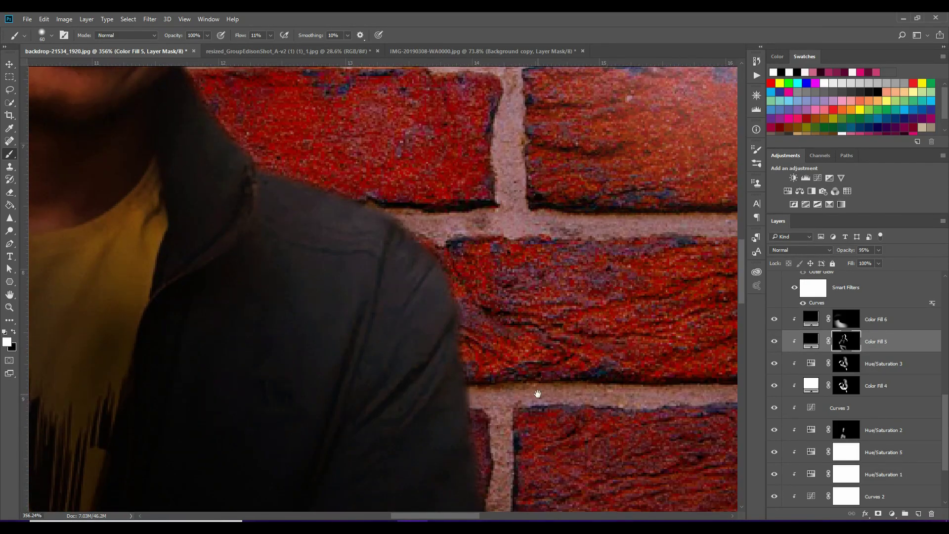
{"action": "scroll", "coordinate": [567, 491], "scroll_direction": "left", "scroll_amount": 5}
{"action": "scroll", "coordinate": [394, 191], "scroll_direction": "up", "scroll_amount": 5}
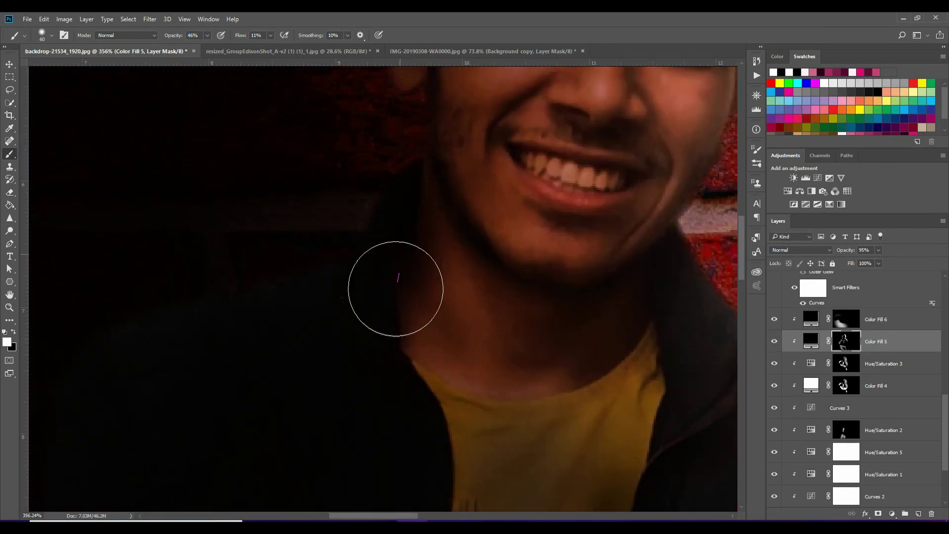
{"action": "scroll", "coordinate": [399, 276], "scroll_direction": "down", "scroll_amount": 6}
{"action": "scroll", "coordinate": [398, 277], "scroll_direction": "down", "scroll_amount": 3}
{"action": "left_click", "coordinate": [460, 51]}
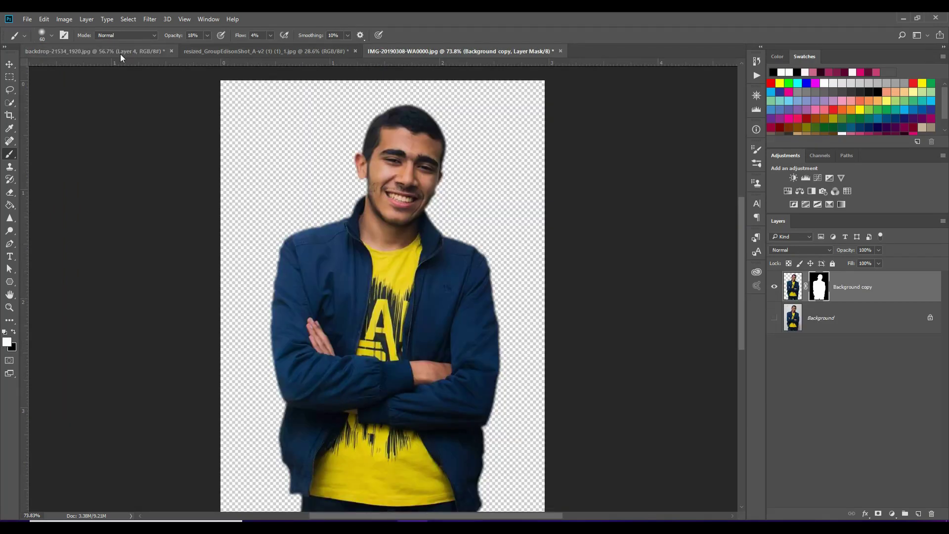
- Show the portrait's grey Background layer, then return to the backdrop-21534_1920.jpg composite
{"action": "left_click", "coordinate": [775, 319]}
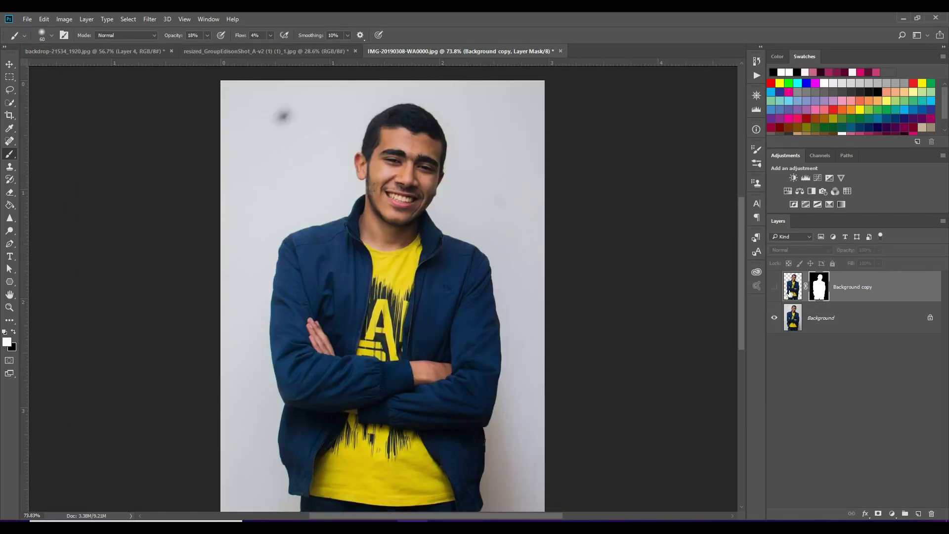
{"action": "left_click", "coordinate": [99, 51]}
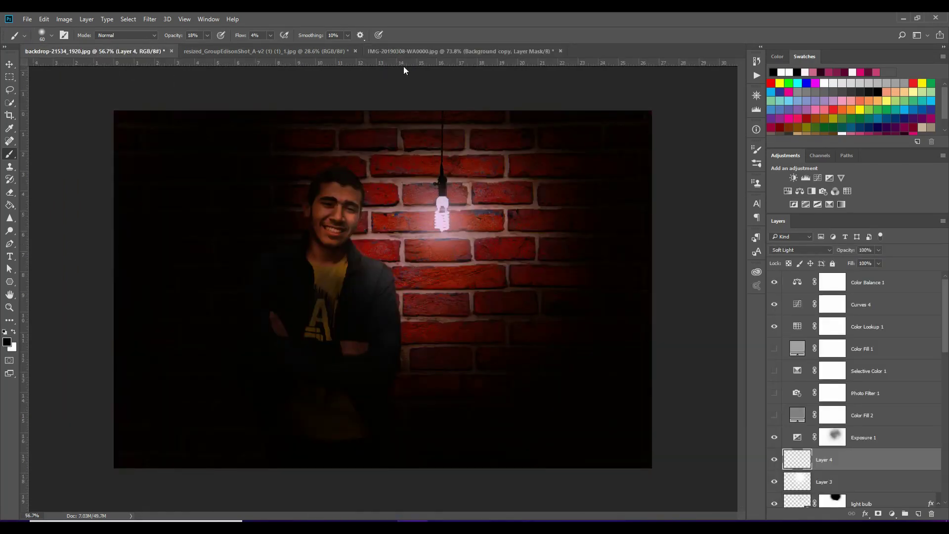